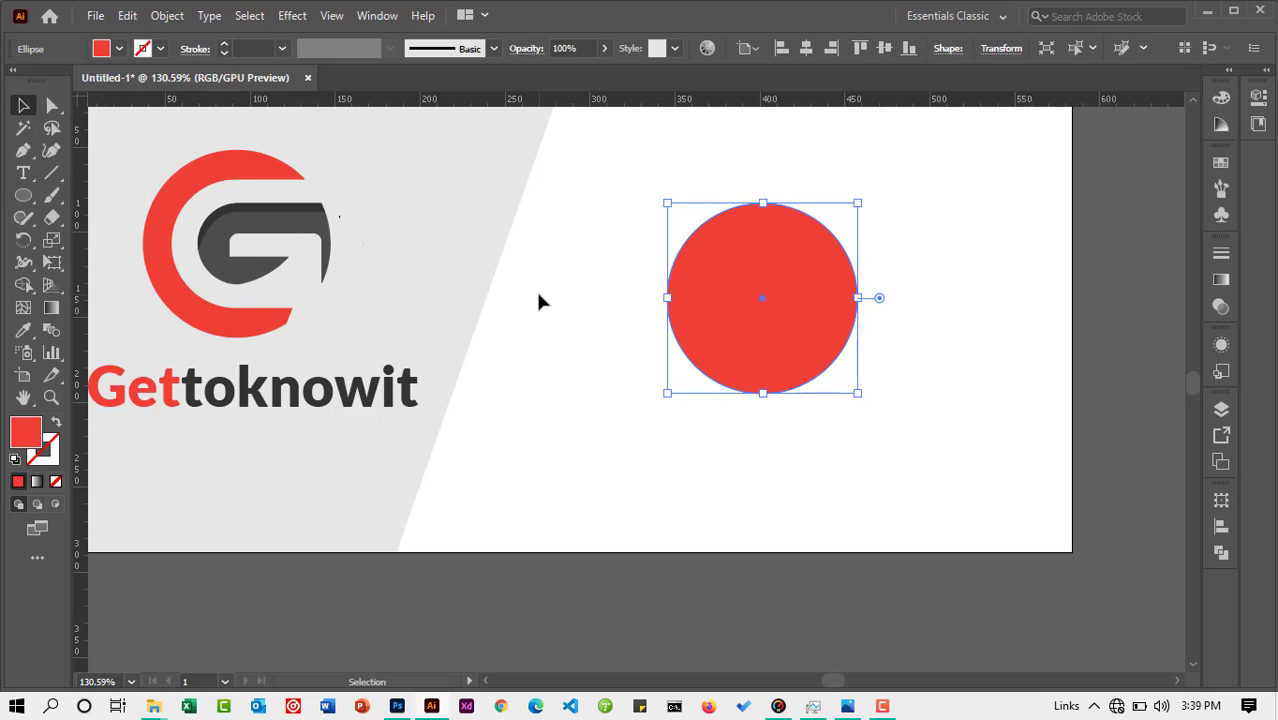
Draw a rounded rectangle 150 px wide and 74 px high with a 50 px corner radius over the red circle
click(538, 301)
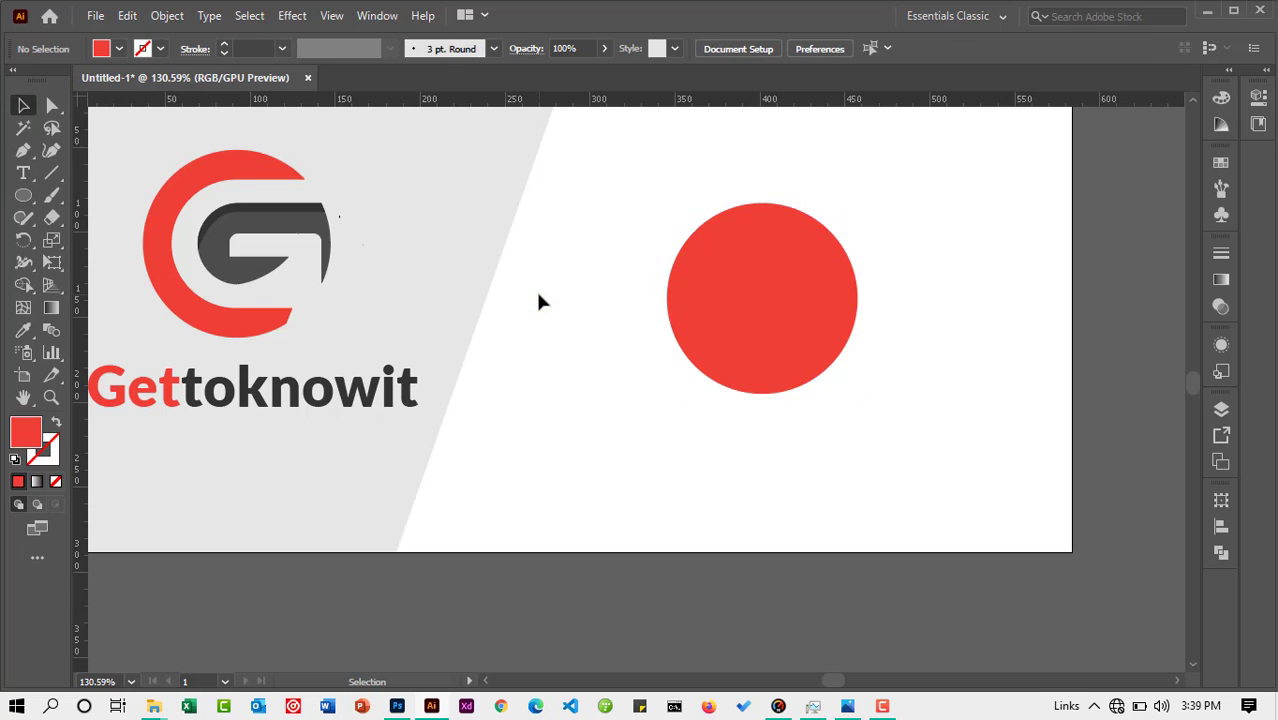
click(34, 201)
click(86, 217)
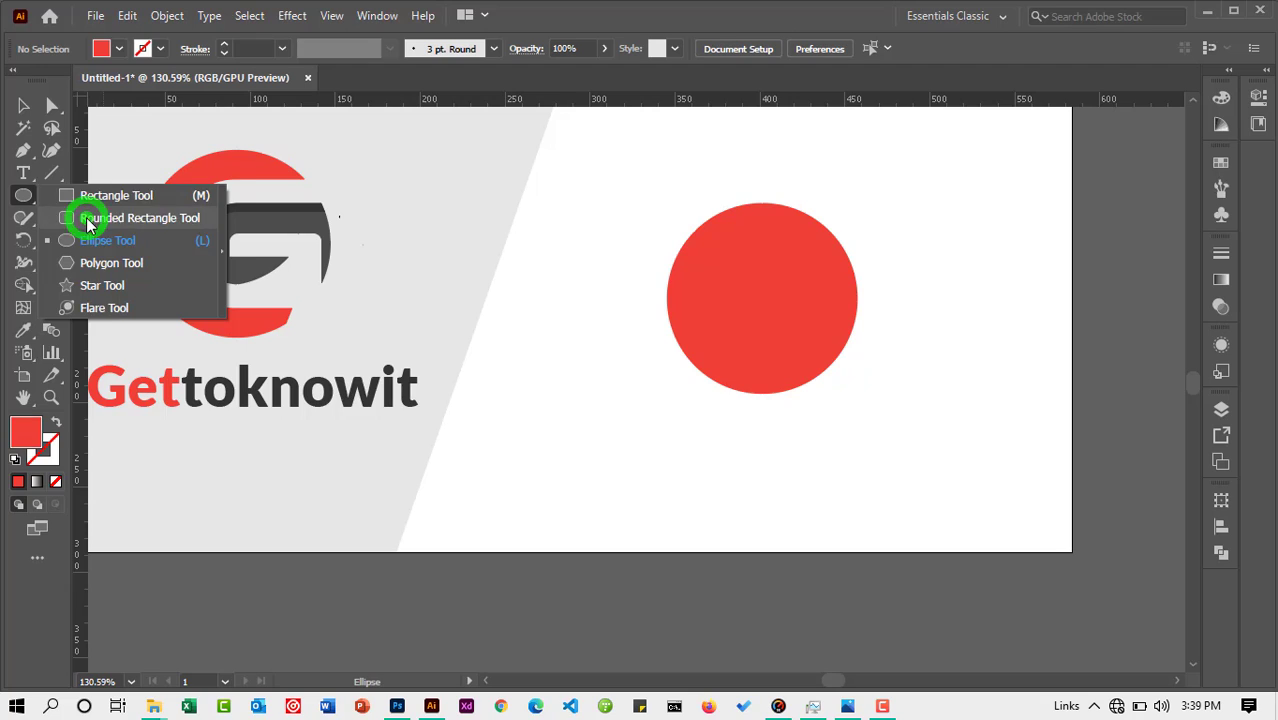
click(601, 213)
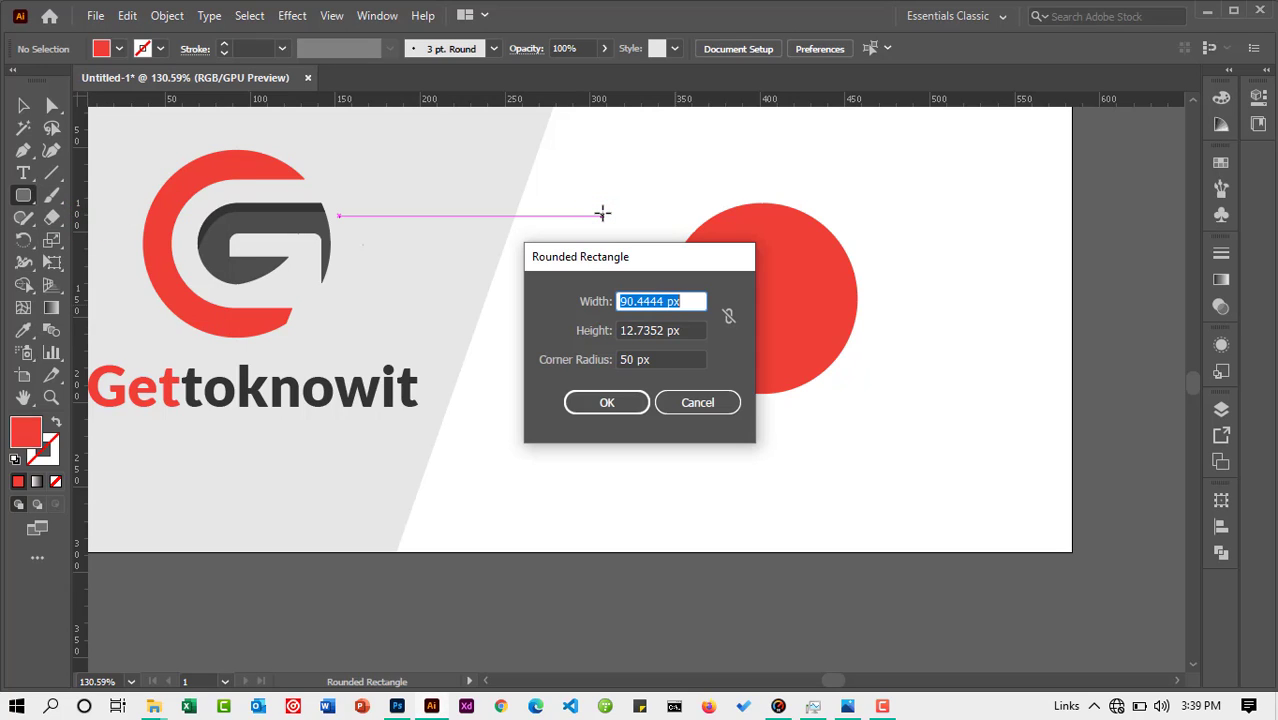
text(150)
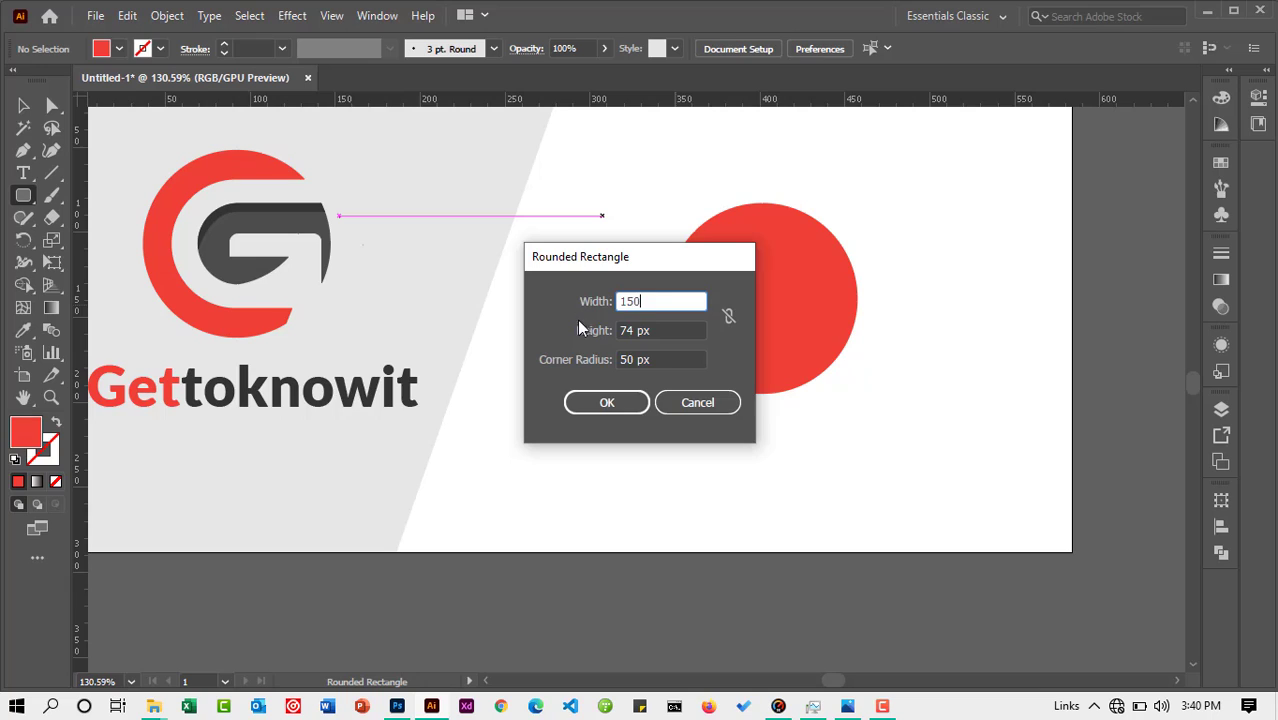
click(656, 330)
key(Tab)
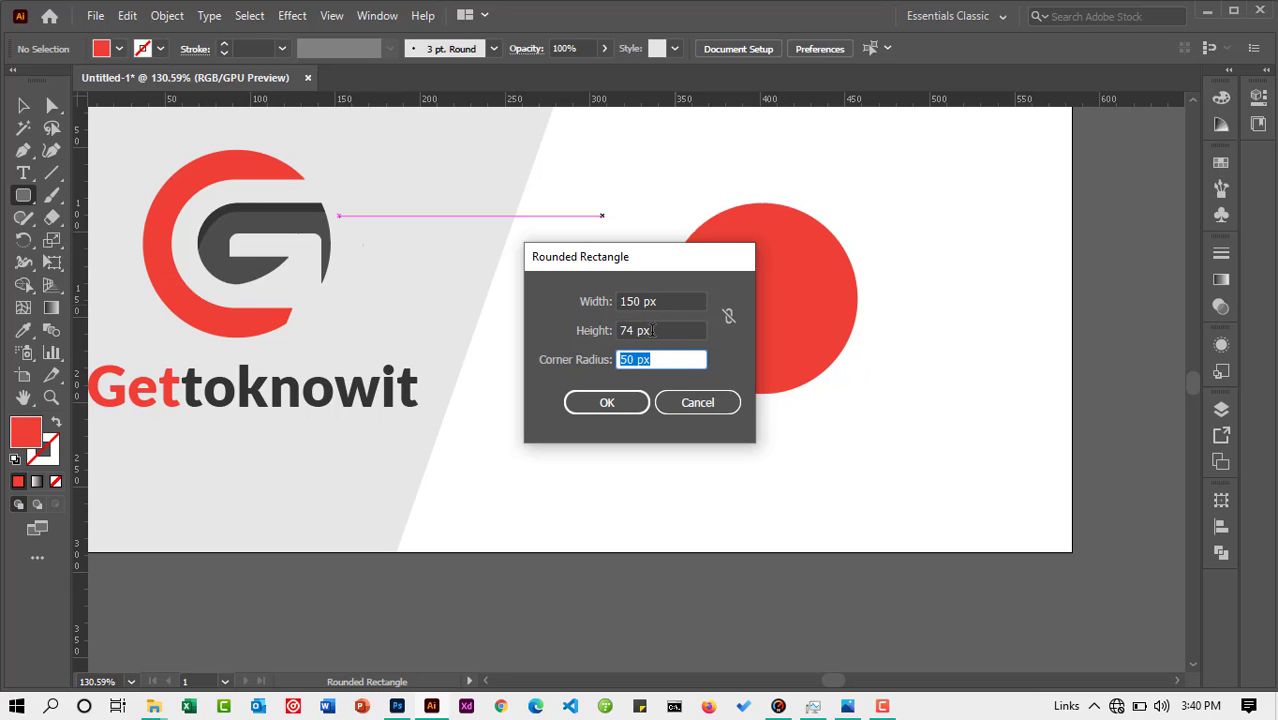
click(652, 330)
click(664, 299)
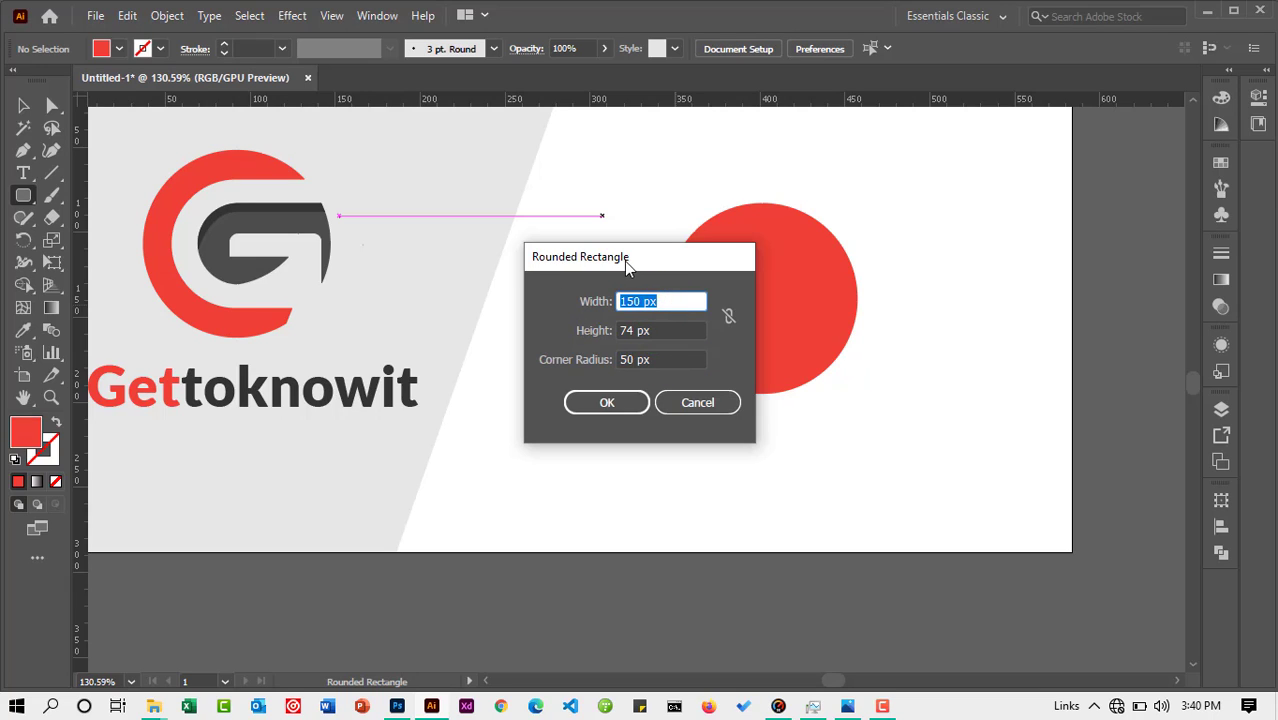
click(604, 403)
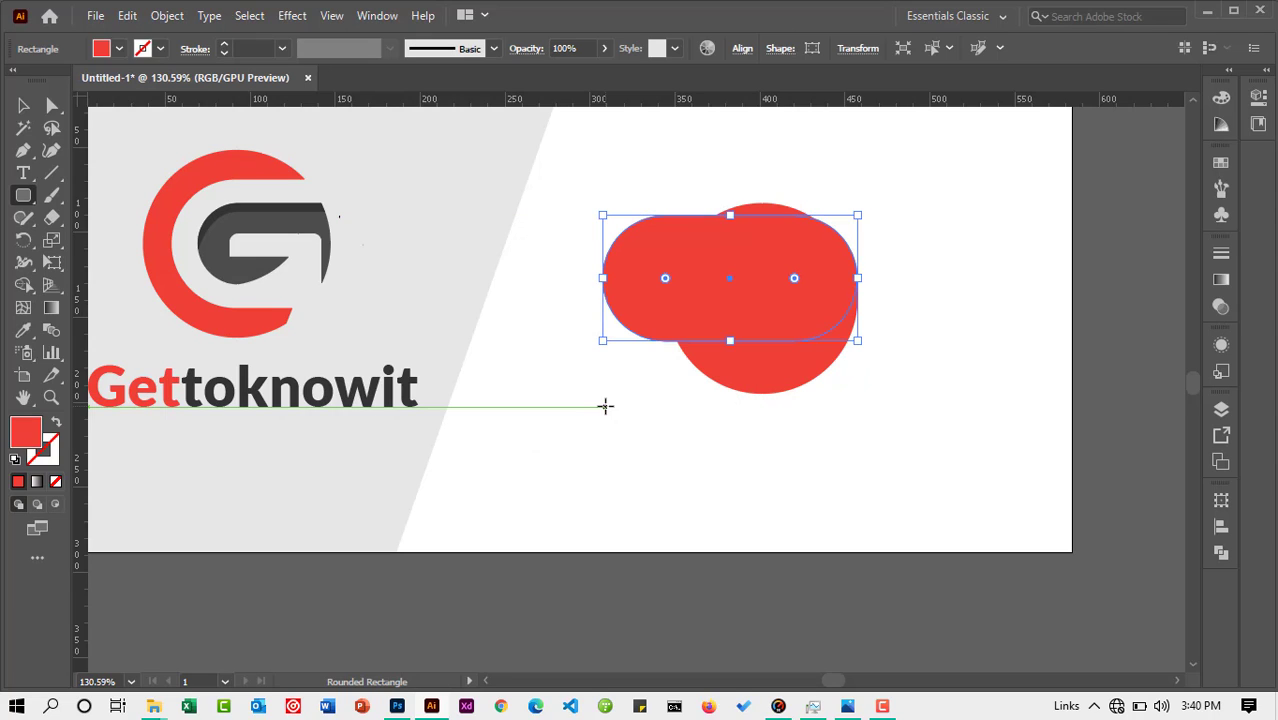
Recolor the rounded rectangle with the dark grey sampled from the G of the reference logo
click(23, 330)
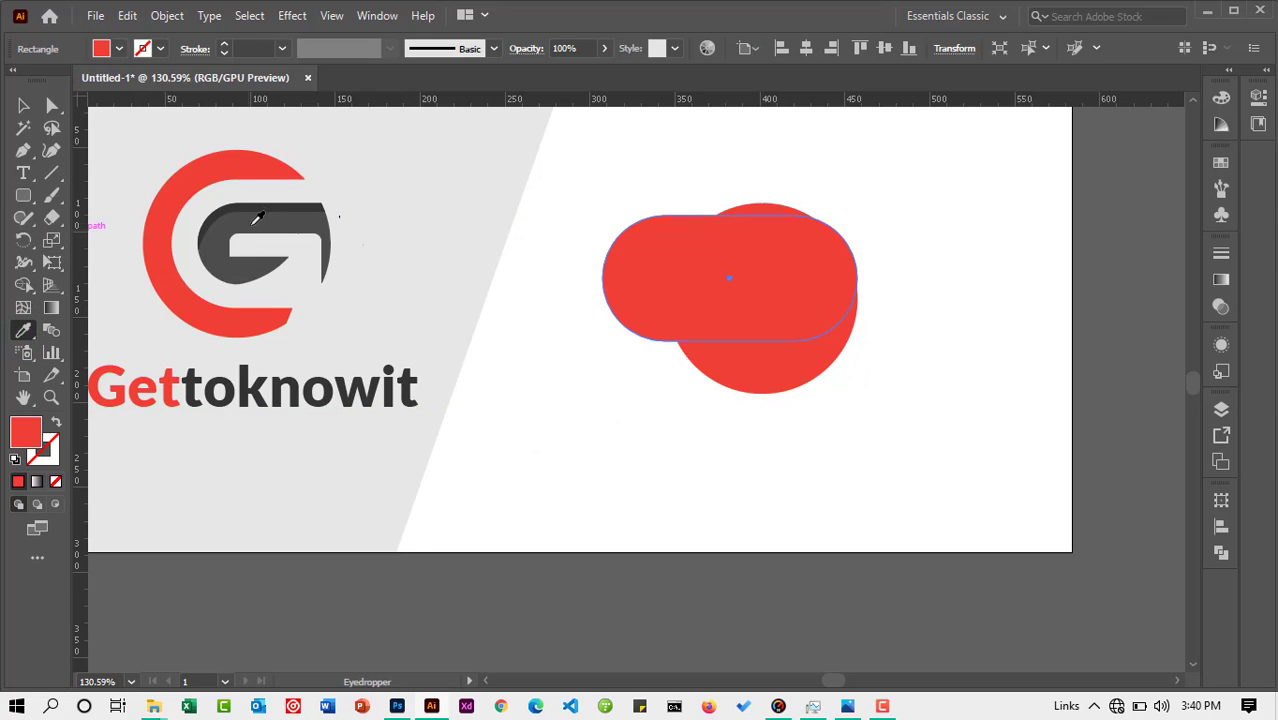
click(257, 217)
click(23, 105)
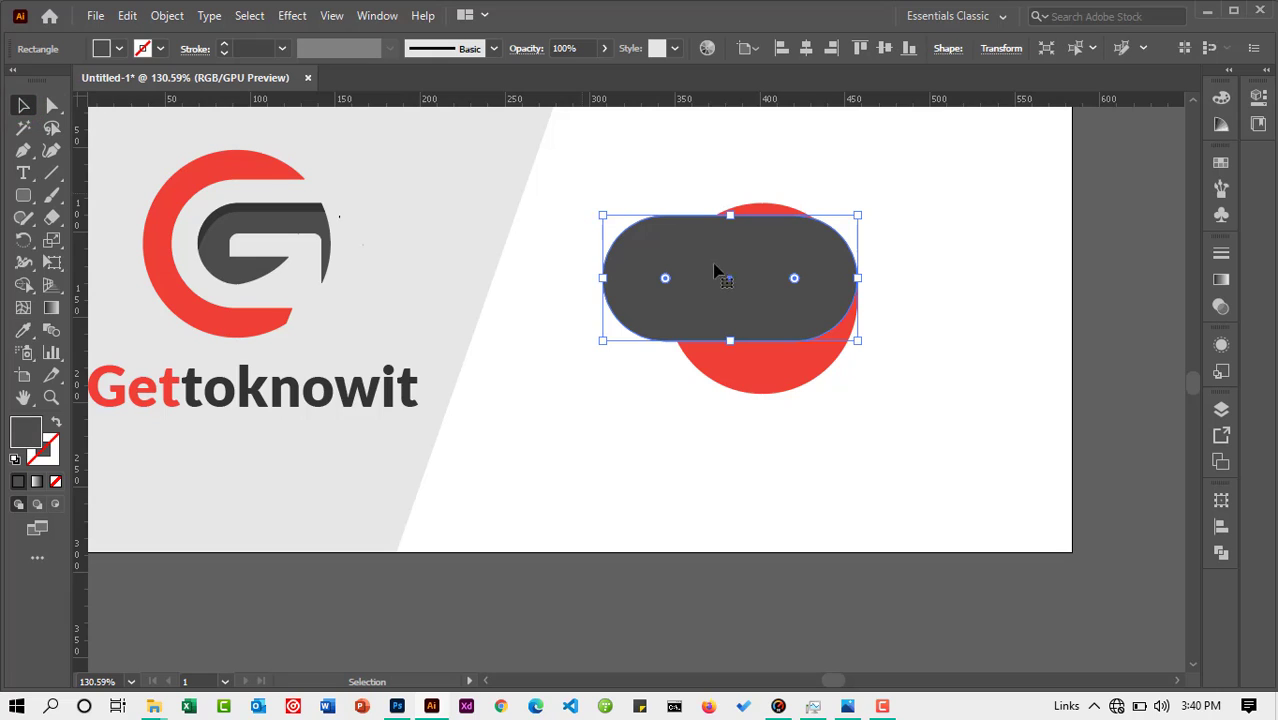
Place the grey rounded rectangle on the red circle, vertically centred and extending past the circle's right edge
drag(728, 285, 828, 306)
drag(665, 205, 776, 311)
click(740, 49)
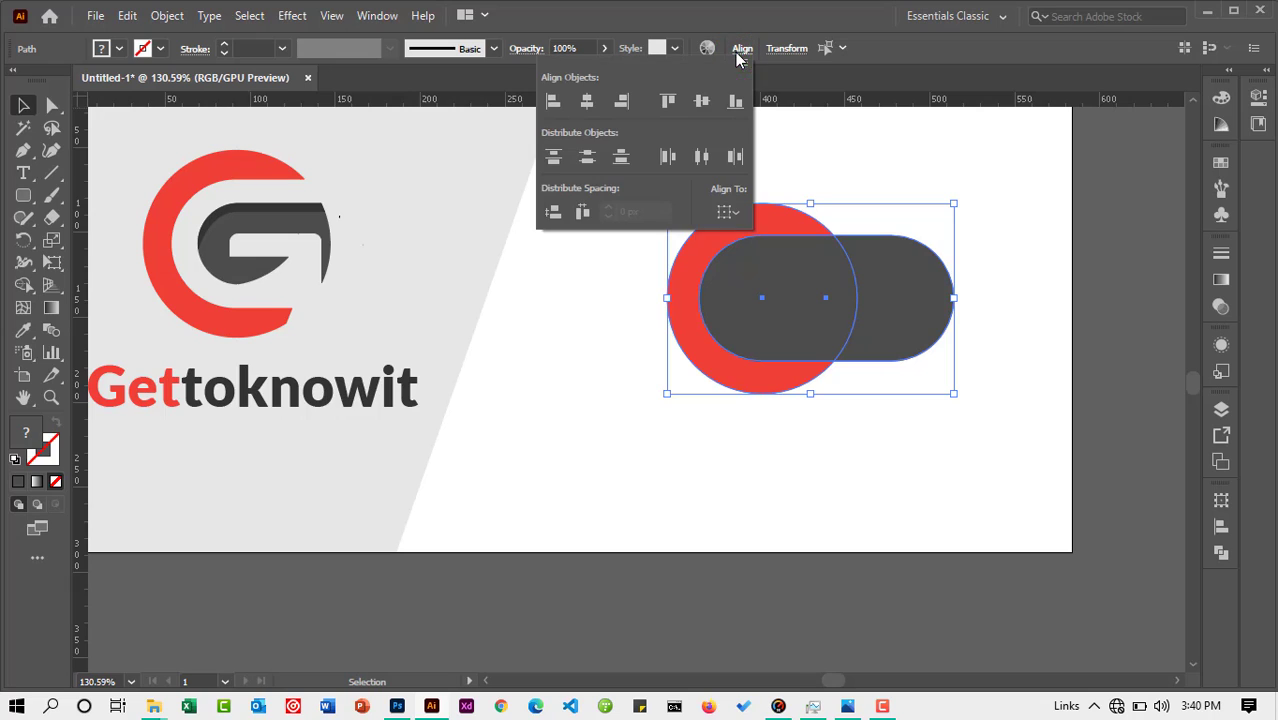
click(983, 243)
Duplicate the red circle to the lower left and swap the copy's fill and stroke so only a red outline remains
click(692, 257)
drag(692, 257, 529, 392)
click(56, 424)
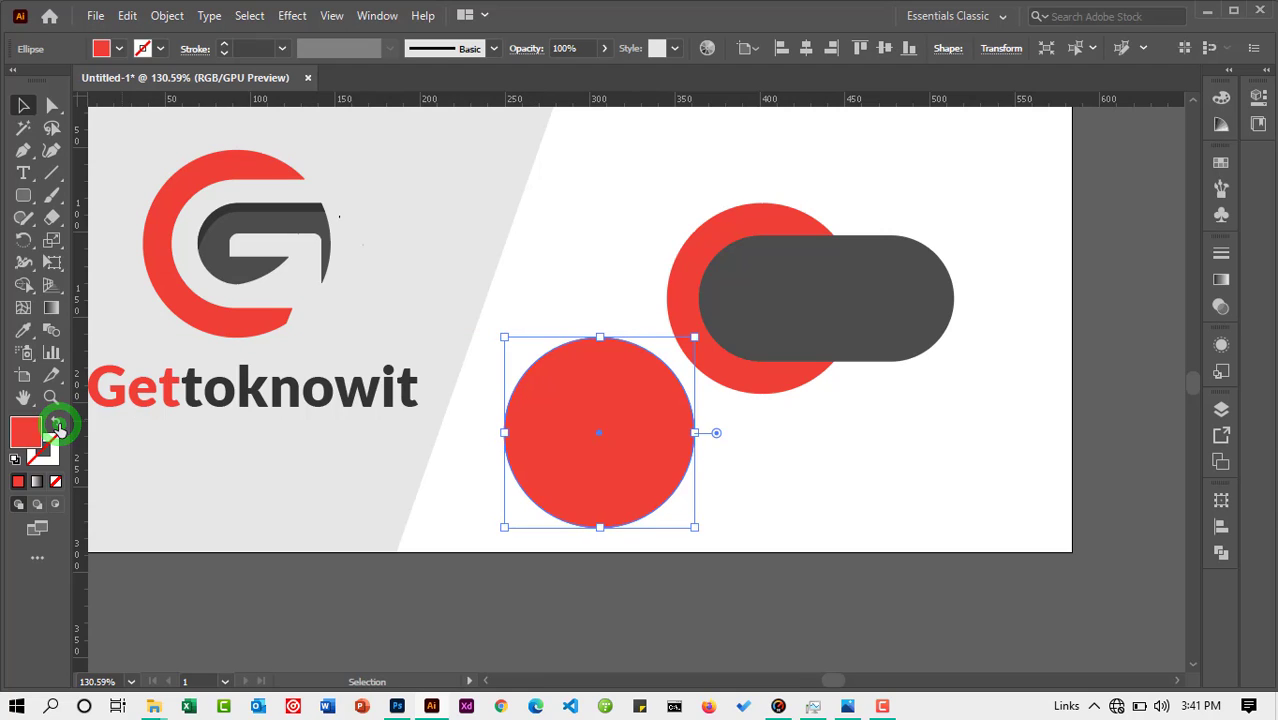
click(834, 437)
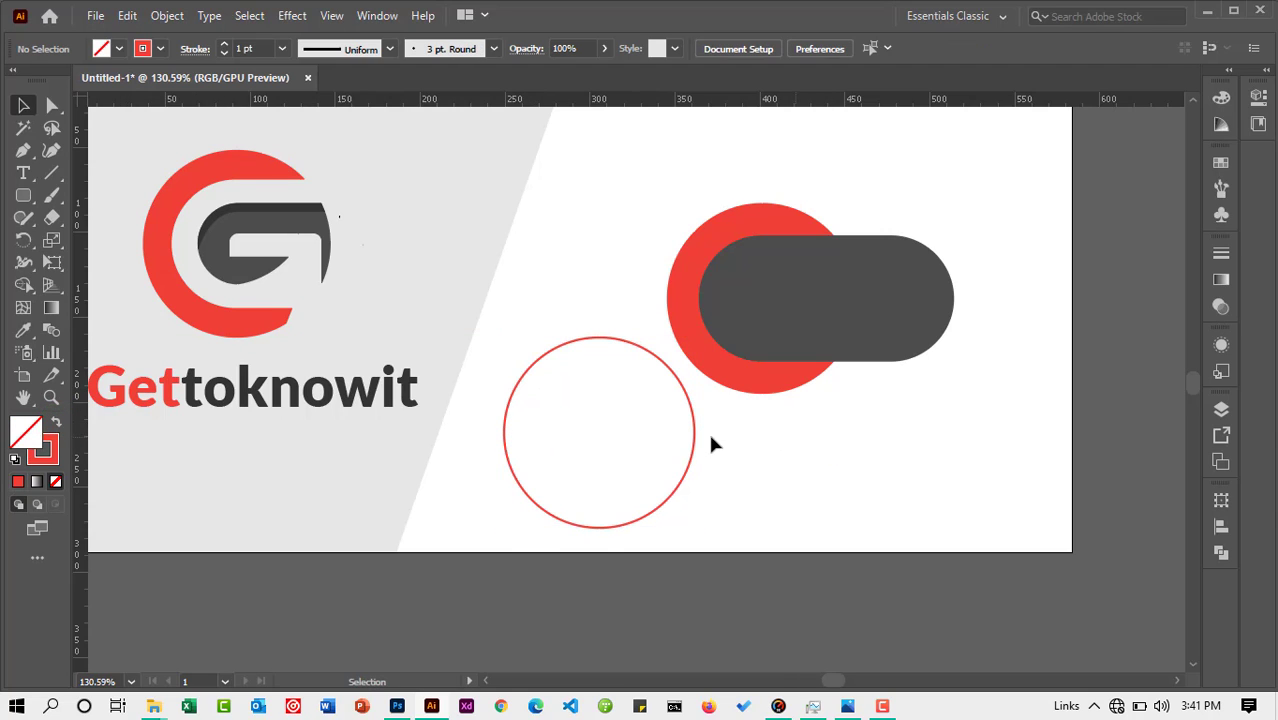
Set the outlined circle's stroke weight to 0.25 pt and move it exactly over the filled red circle
click(697, 437)
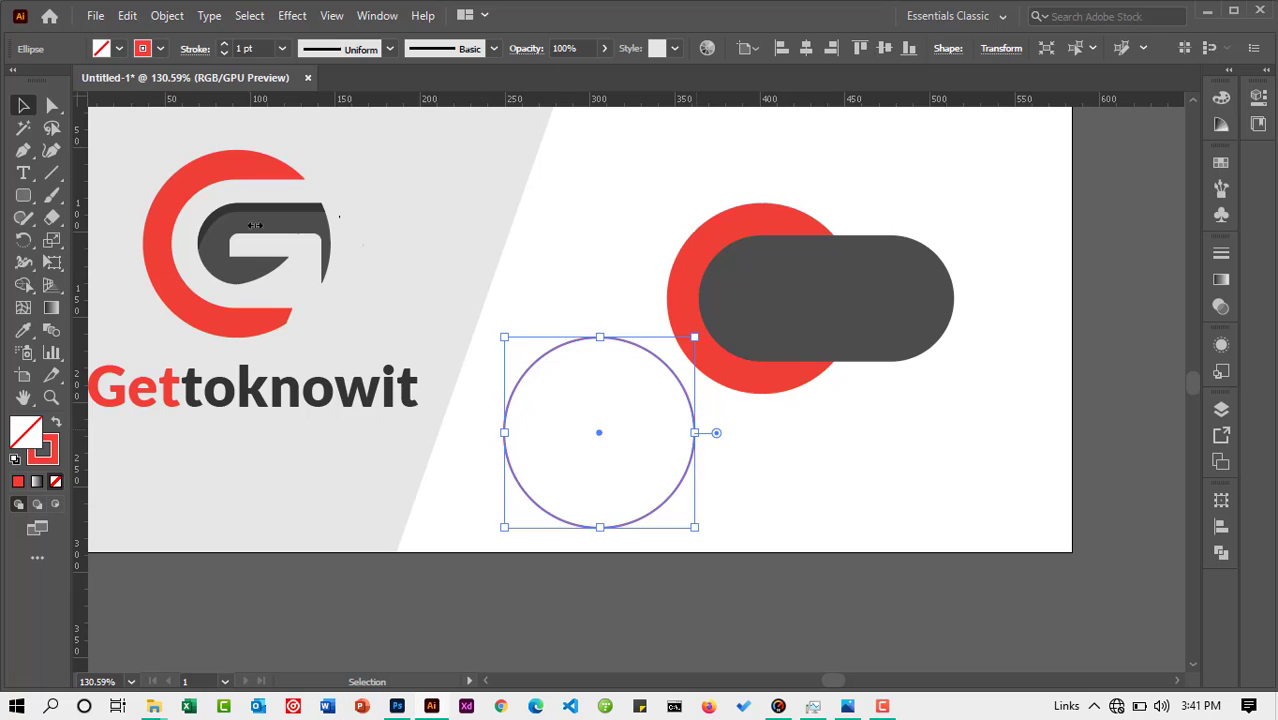
click(225, 55)
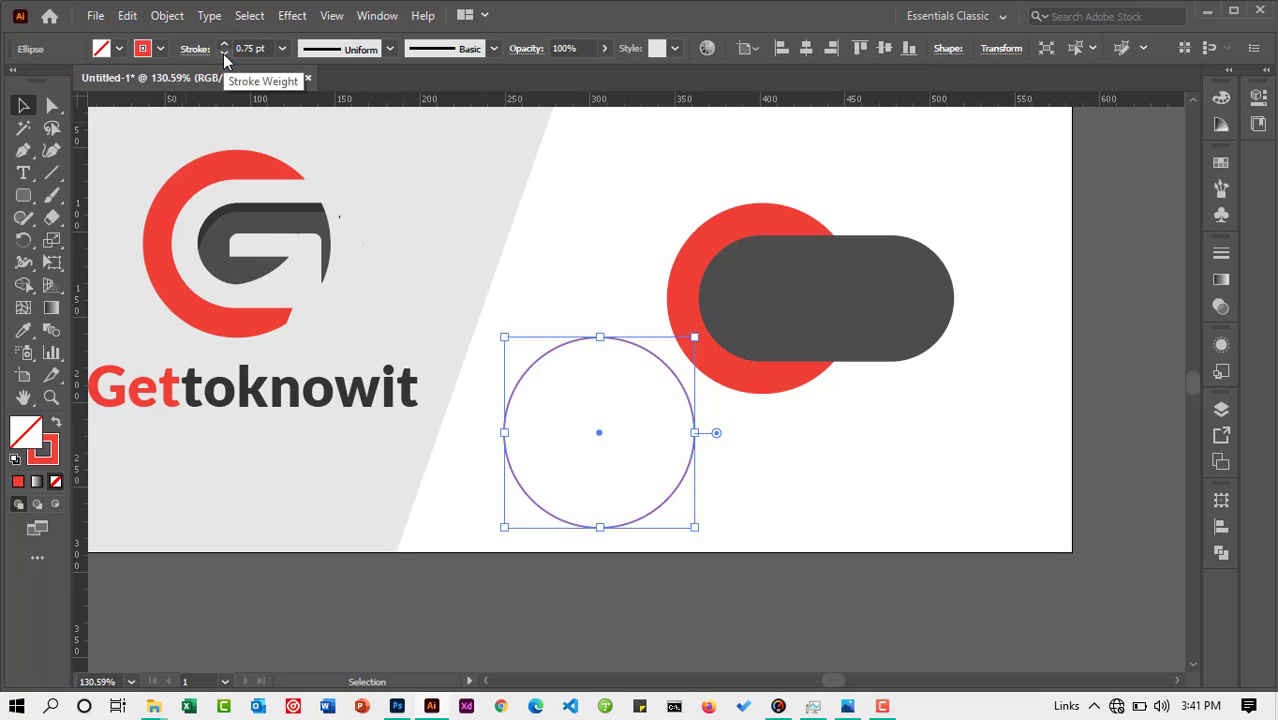
click(225, 55)
click(225, 55)
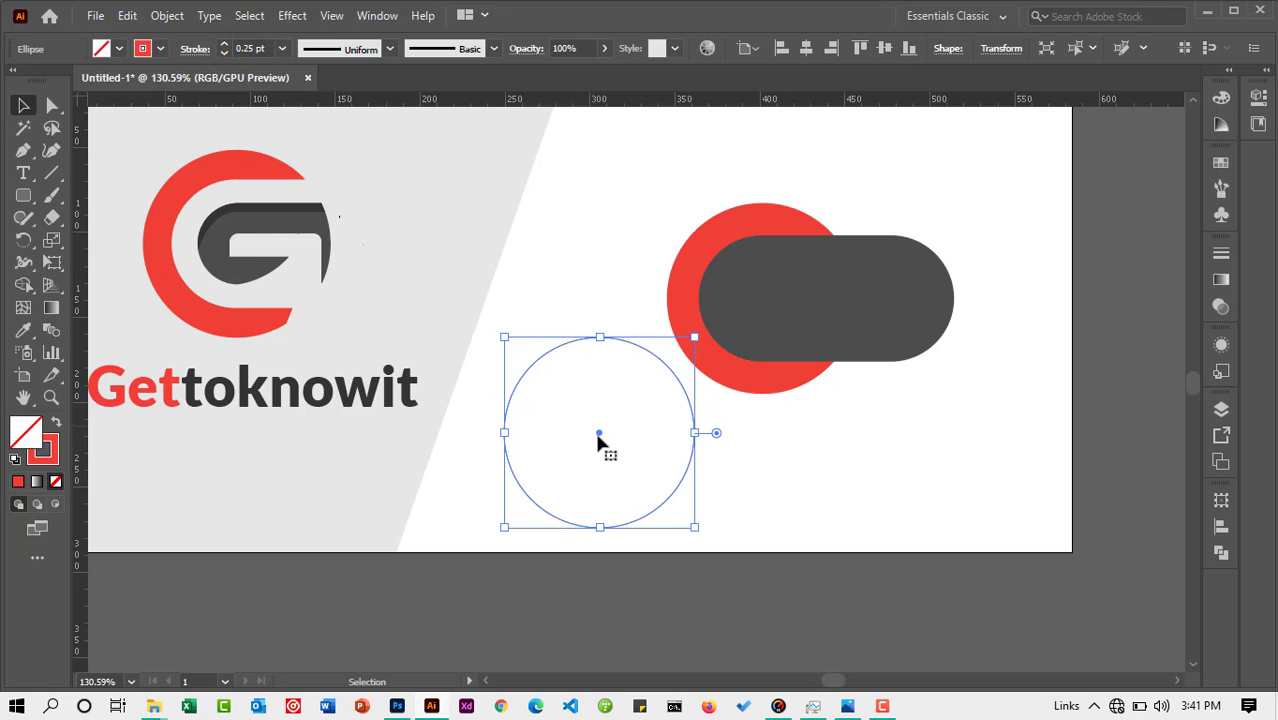
drag(598, 438, 761, 300)
Remove the part of the grey rounded rectangle that extends beyond the filled red circle with Shape Builder
click(900, 322)
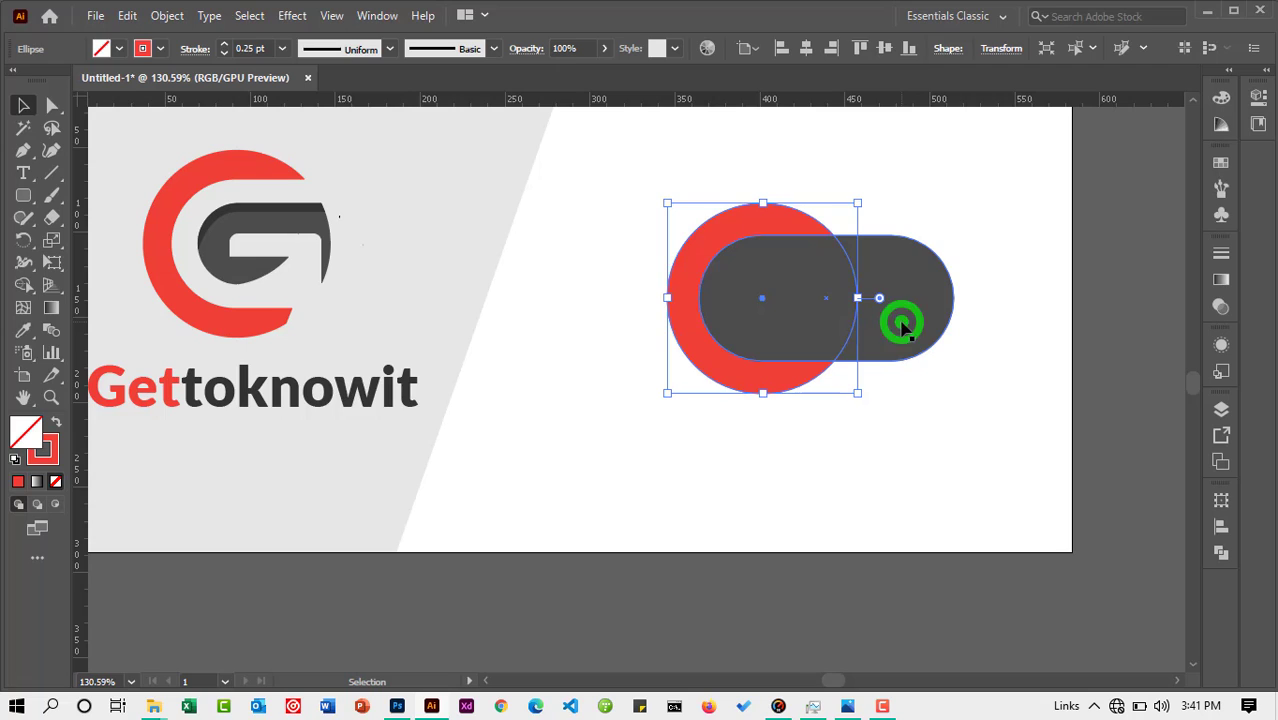
click(754, 228)
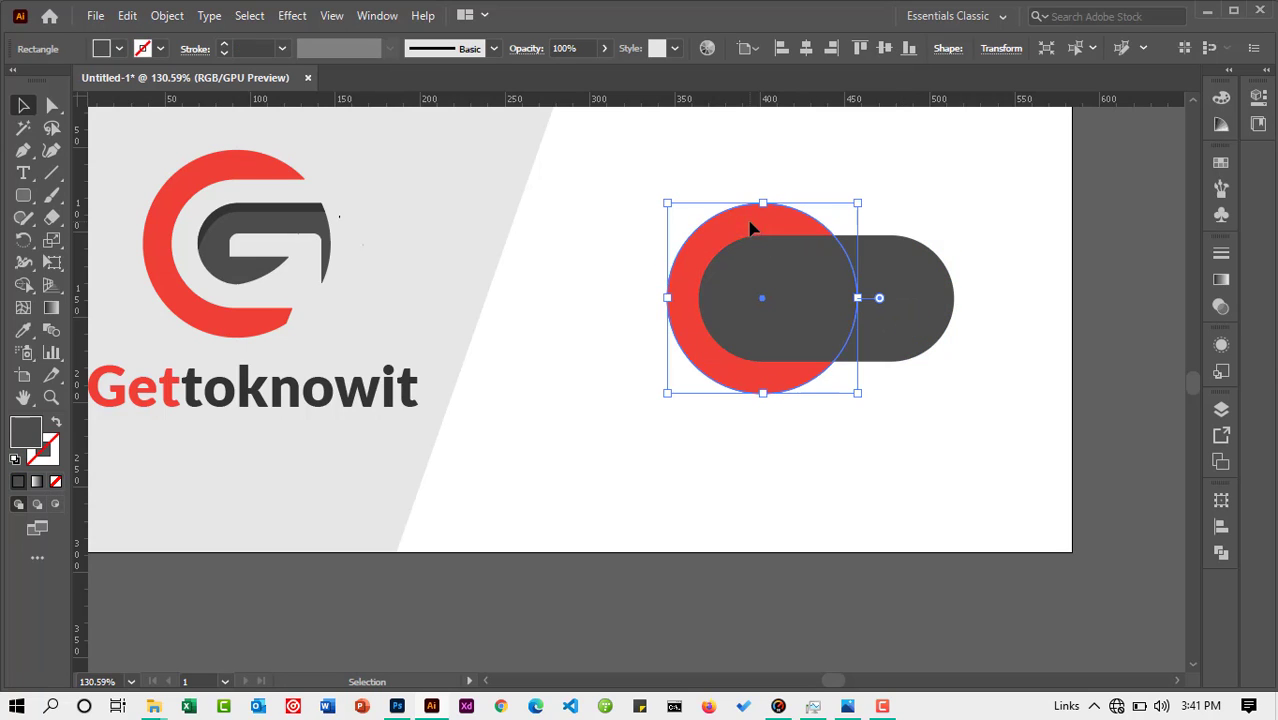
shift+click(938, 285)
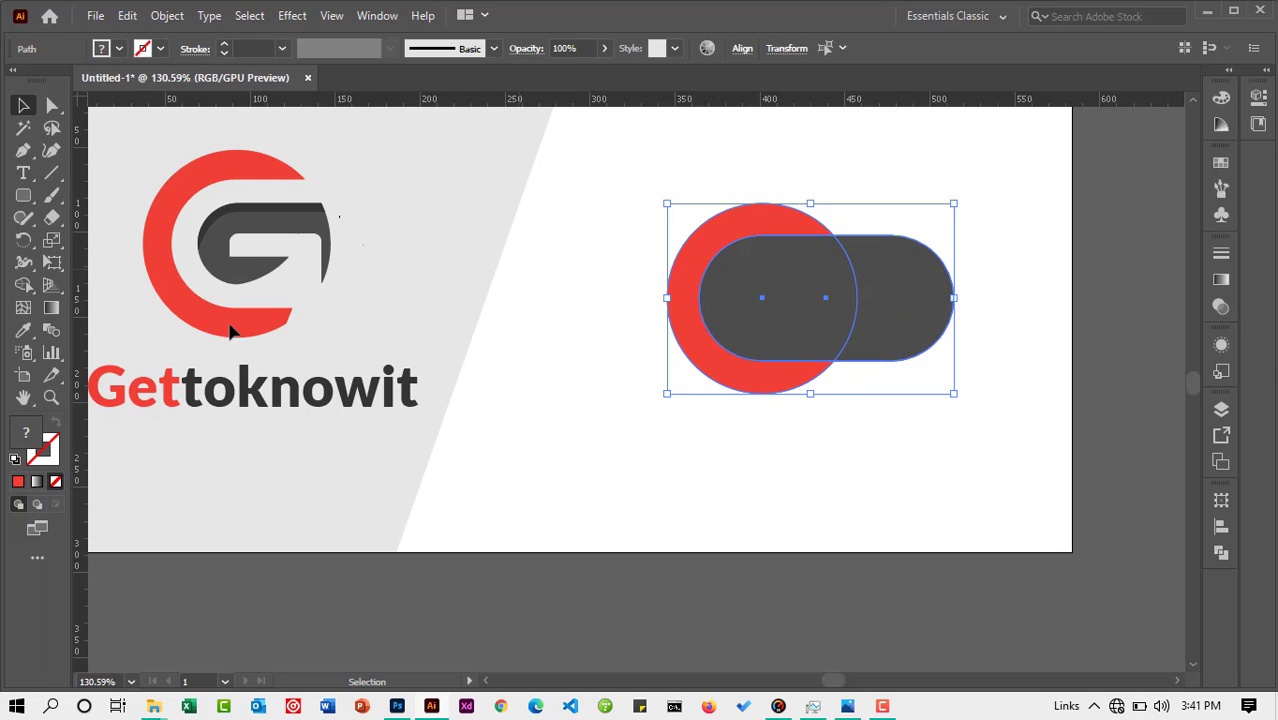
click(28, 286)
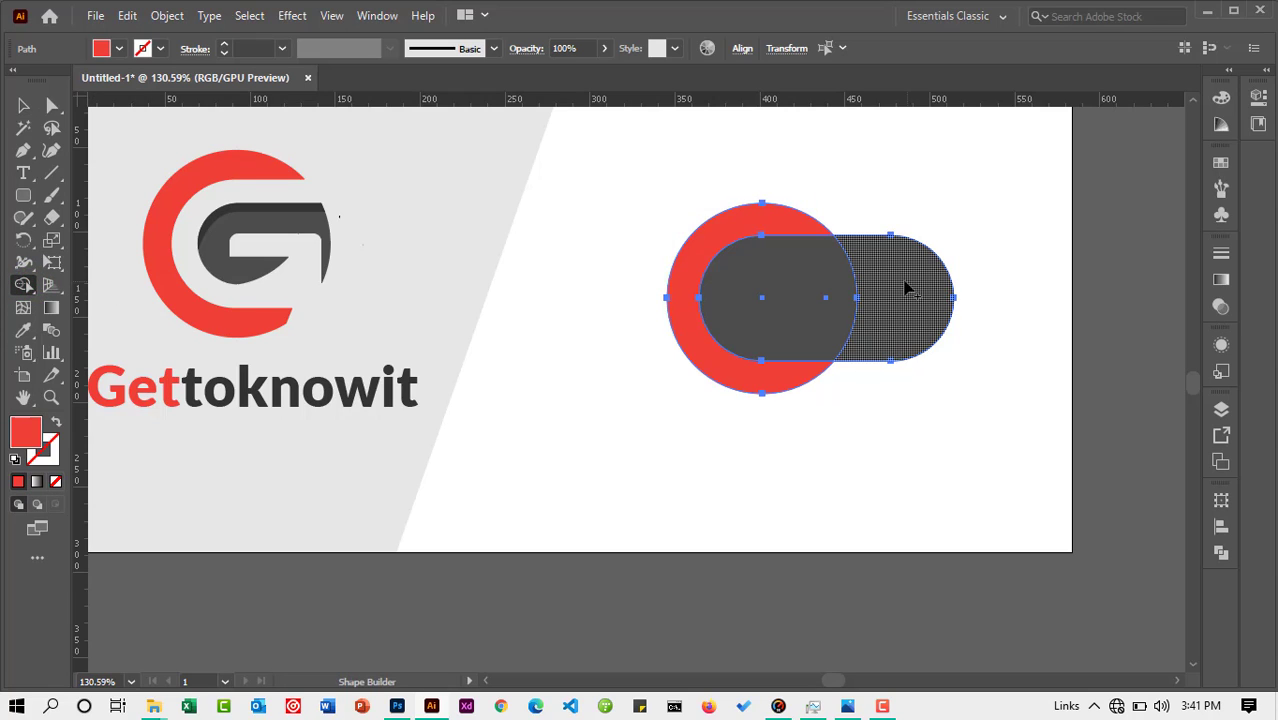
alt+click(905, 289)
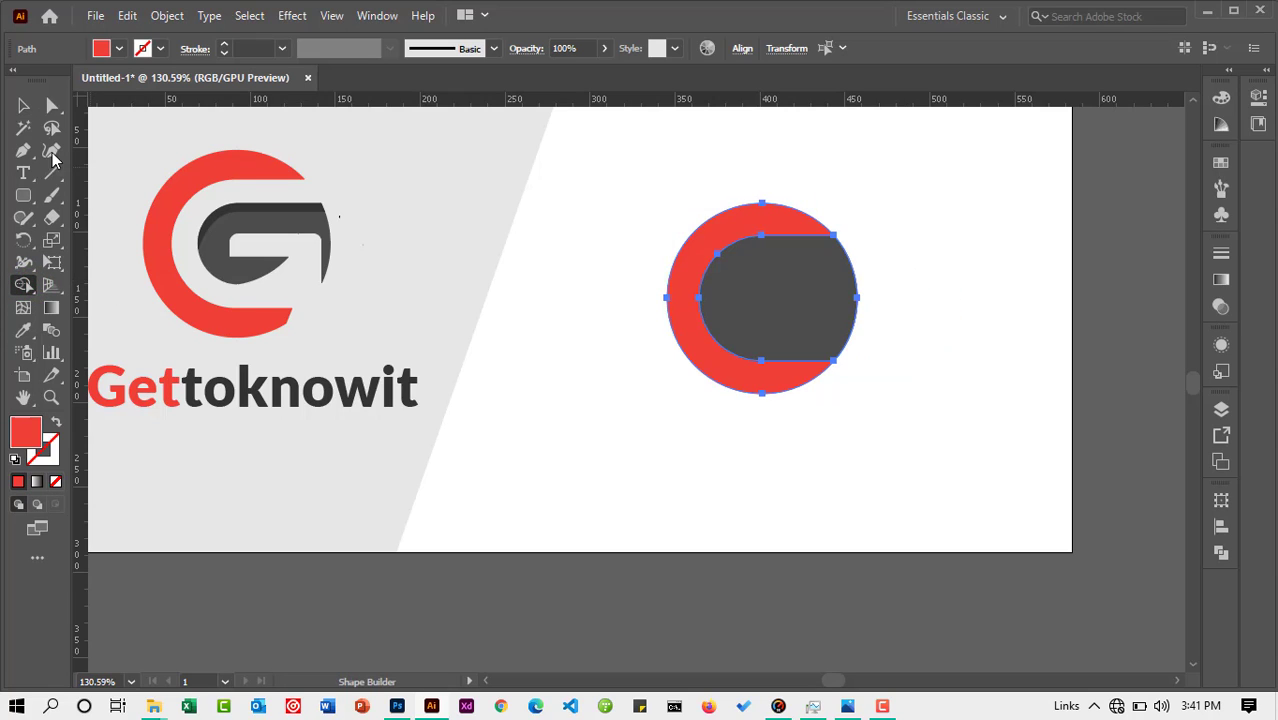
click(23, 104)
click(908, 307)
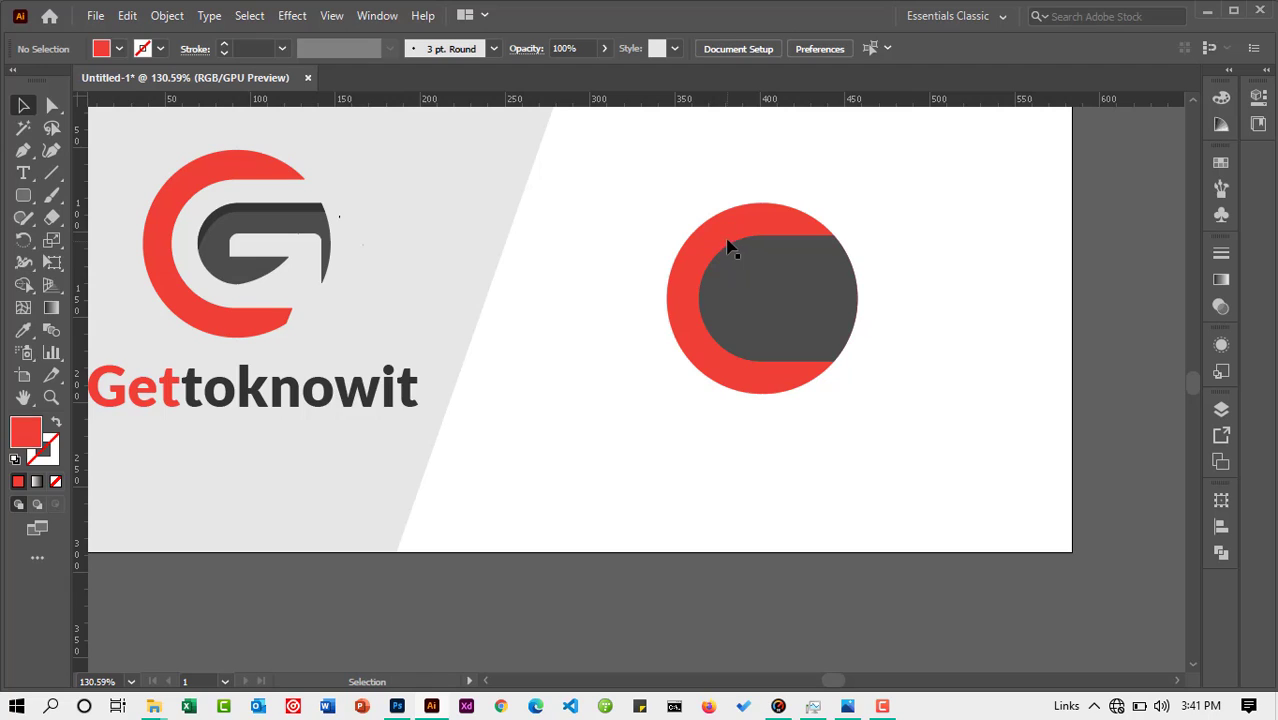
click(780, 294)
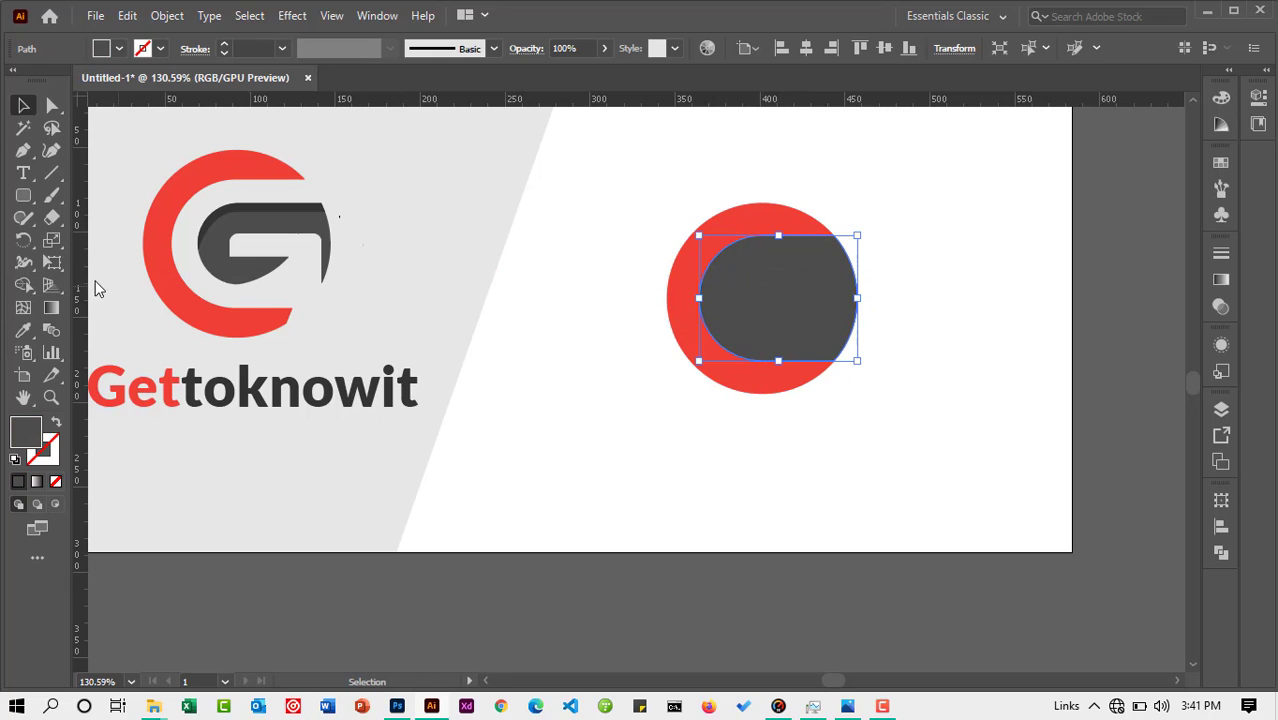
shift+click(845, 348)
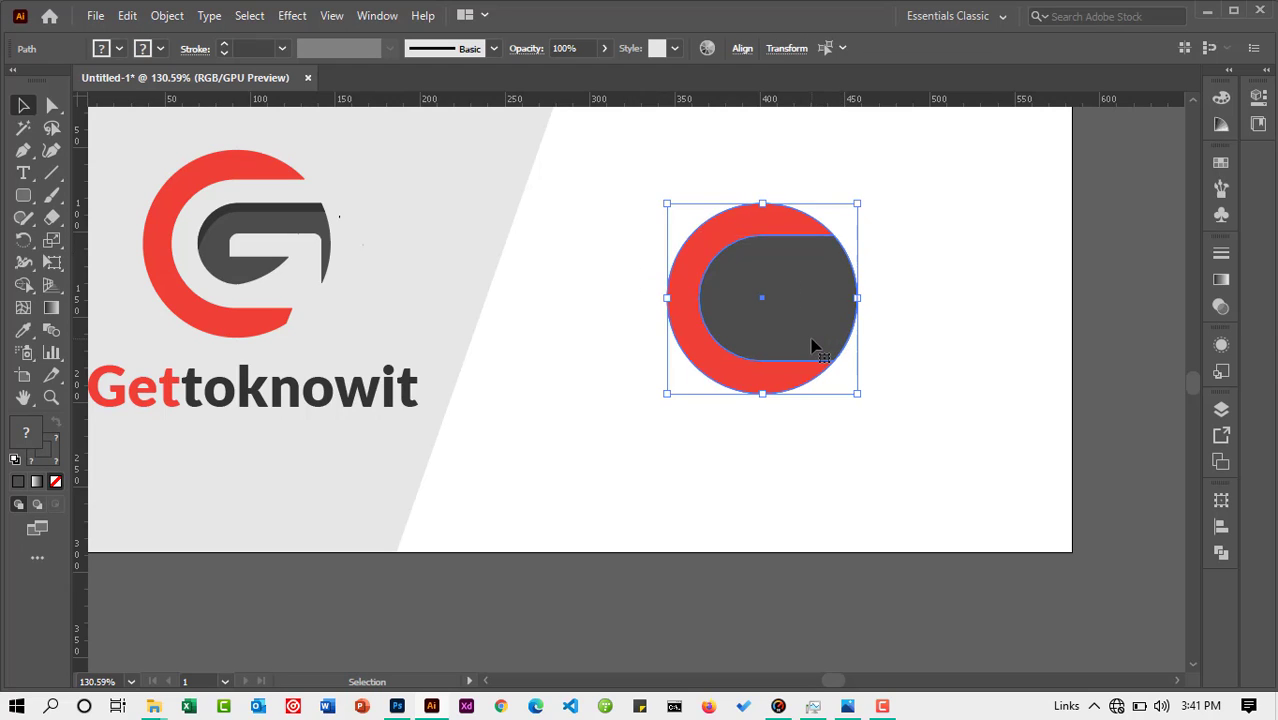
click(893, 347)
Cut the grey shape out of the filled red circle with Shape Builder, leaving a red C and the thin outline circle
click(716, 228)
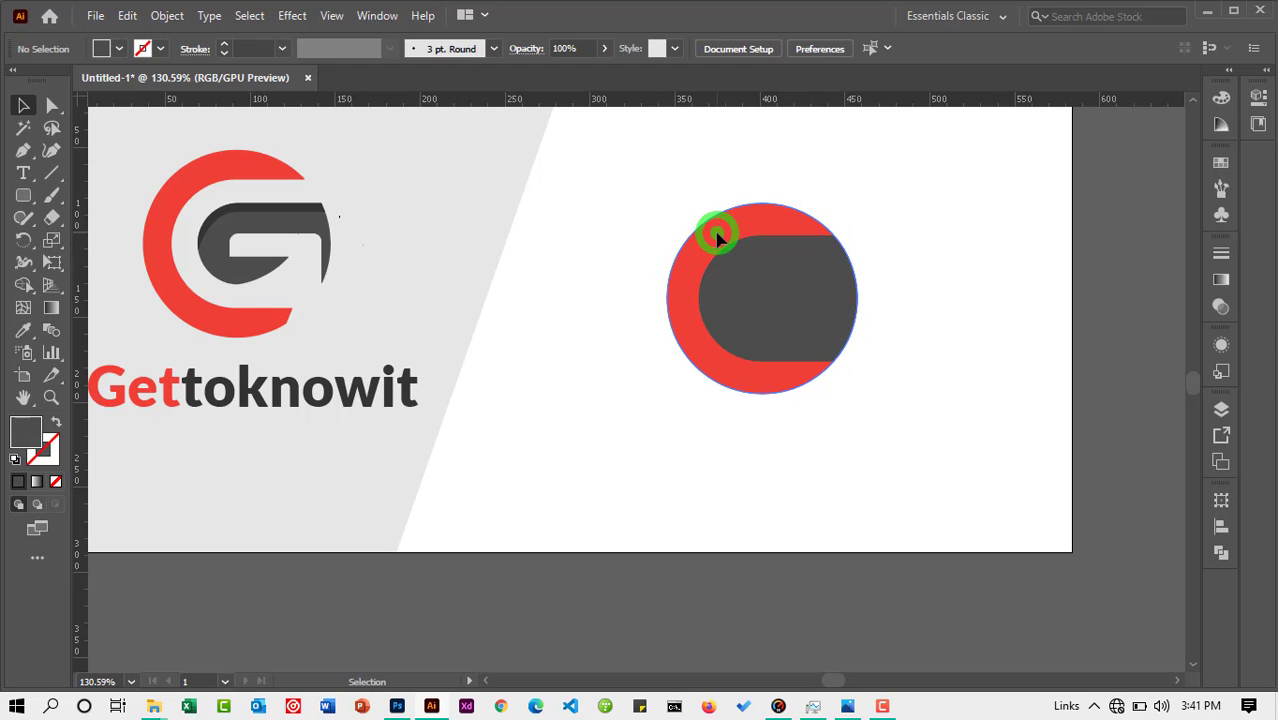
shift+click(755, 298)
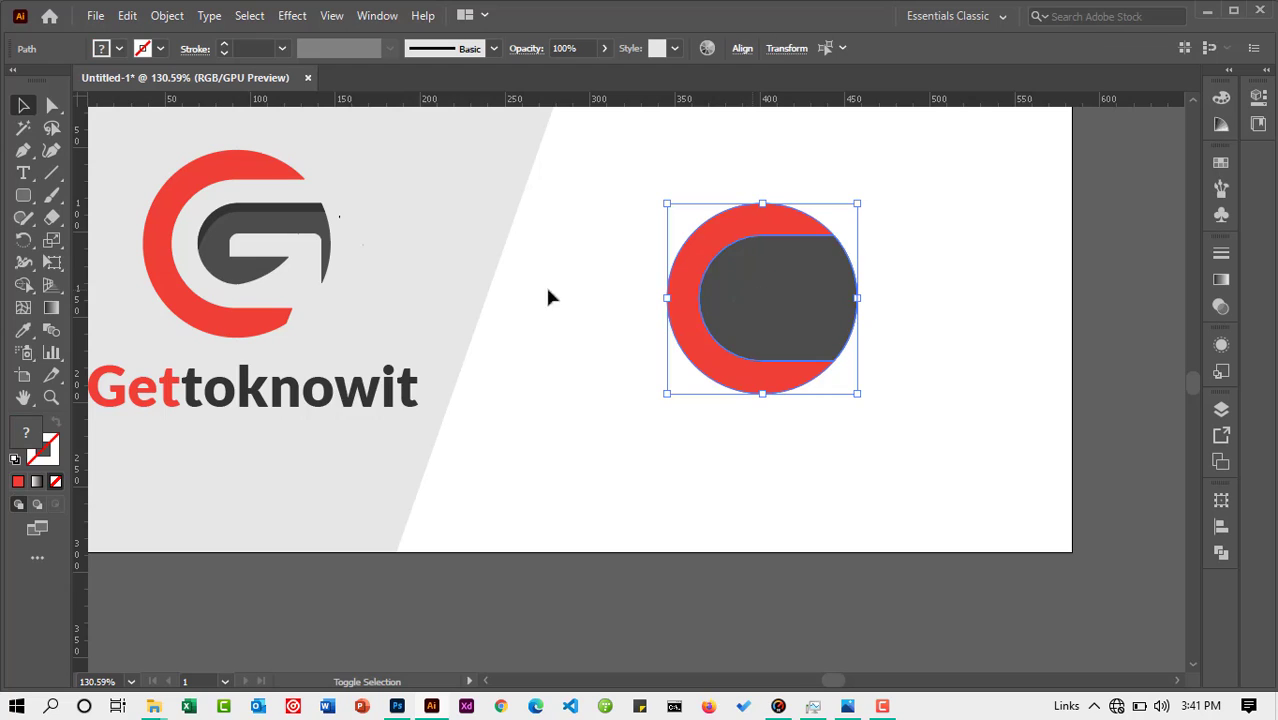
click(26, 286)
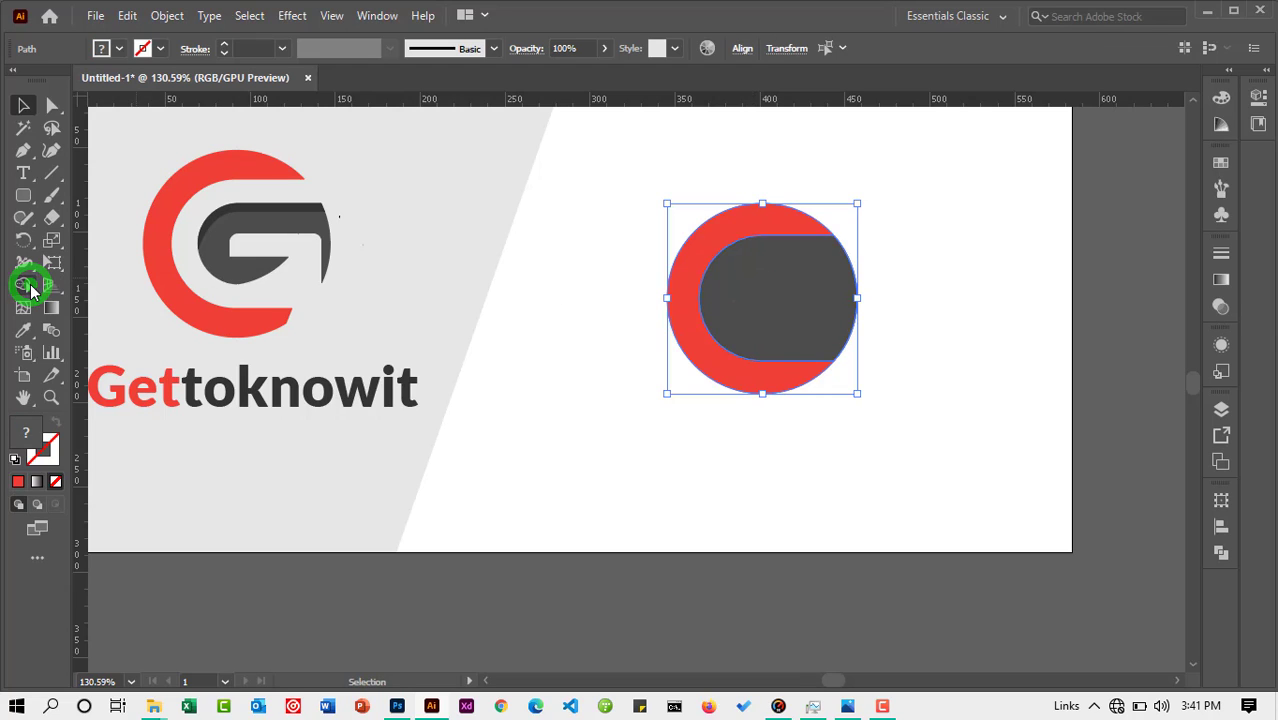
alt+click(742, 298)
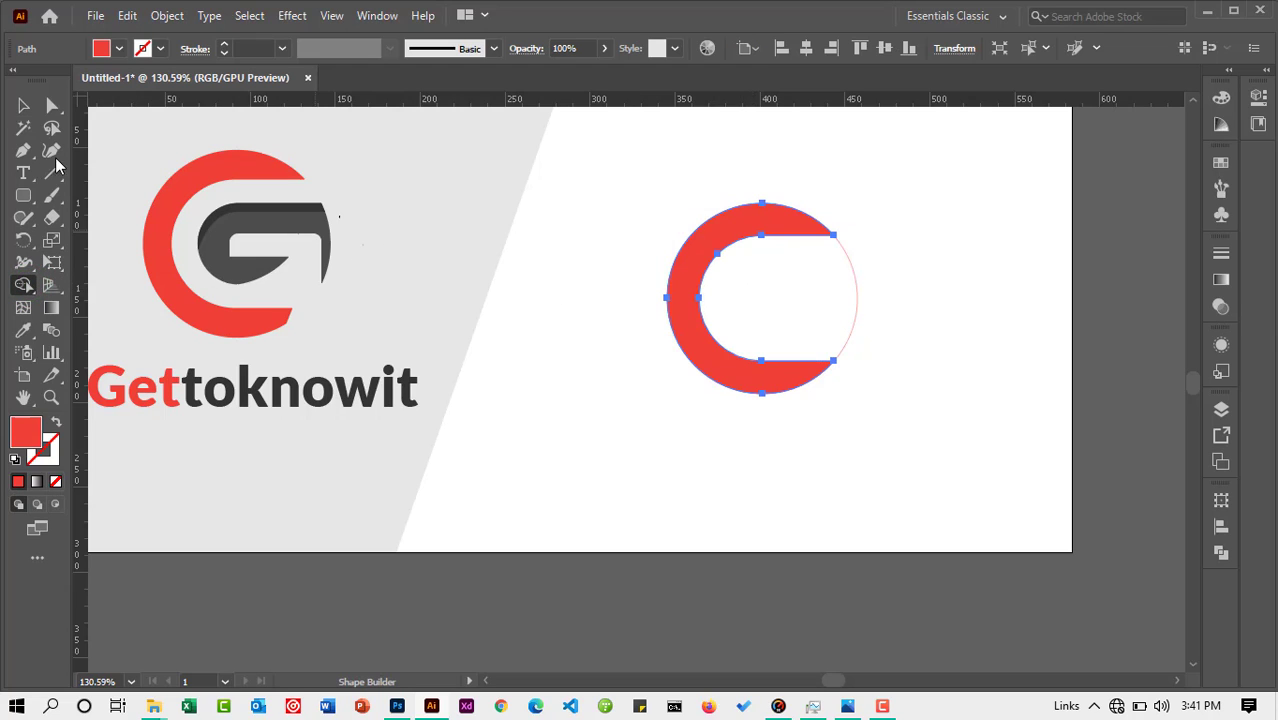
click(23, 105)
click(535, 313)
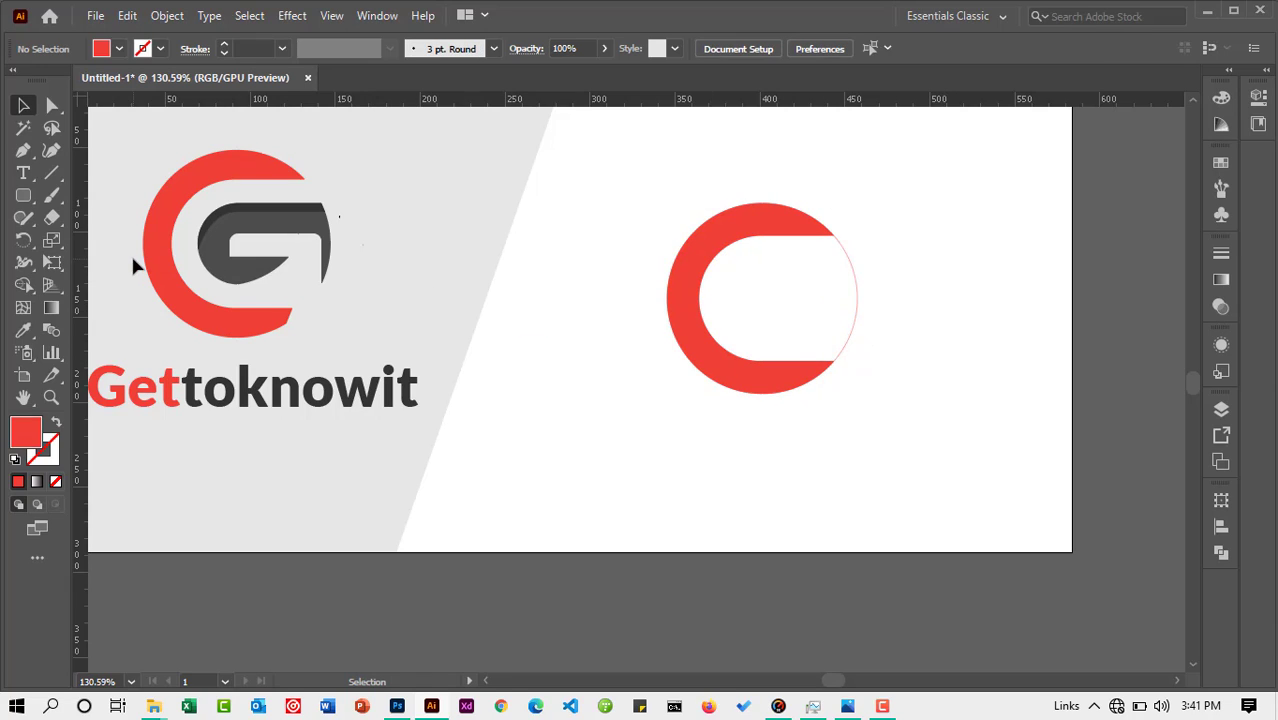
Draw a second rounded rectangle 150 px wide and 47 px high with a 50 px corner radius across the C
click(23, 195)
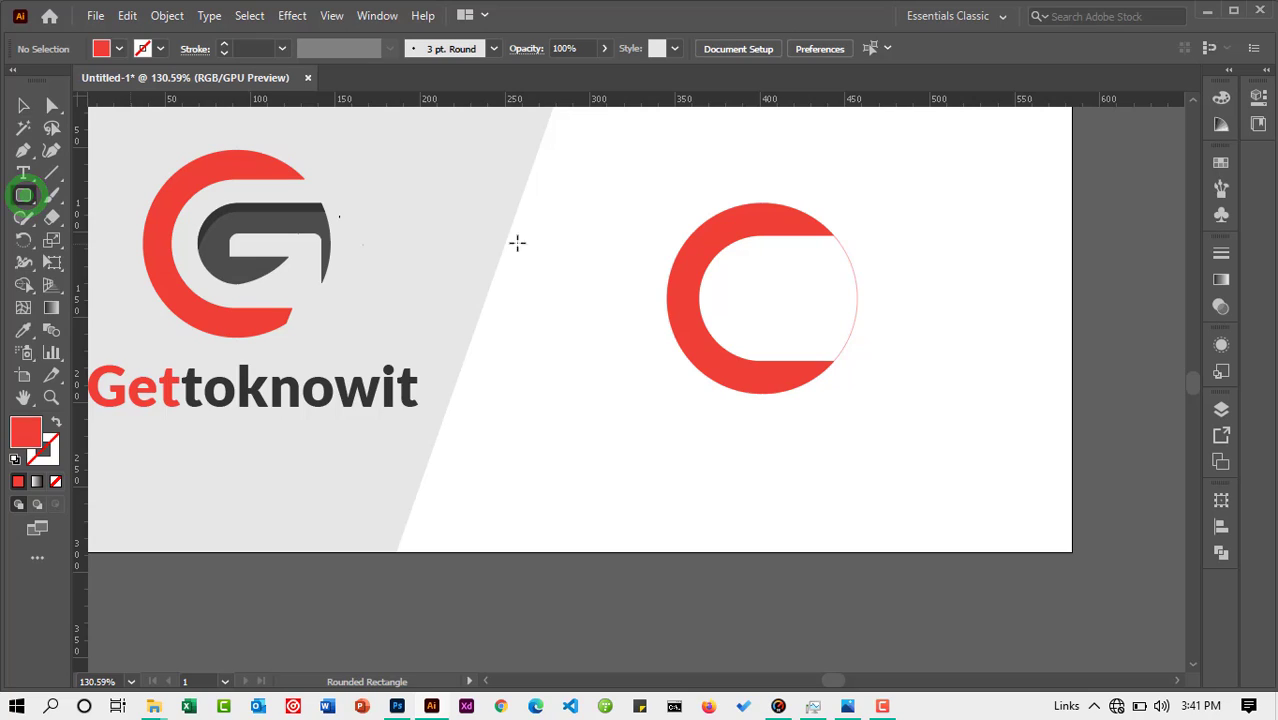
click(571, 261)
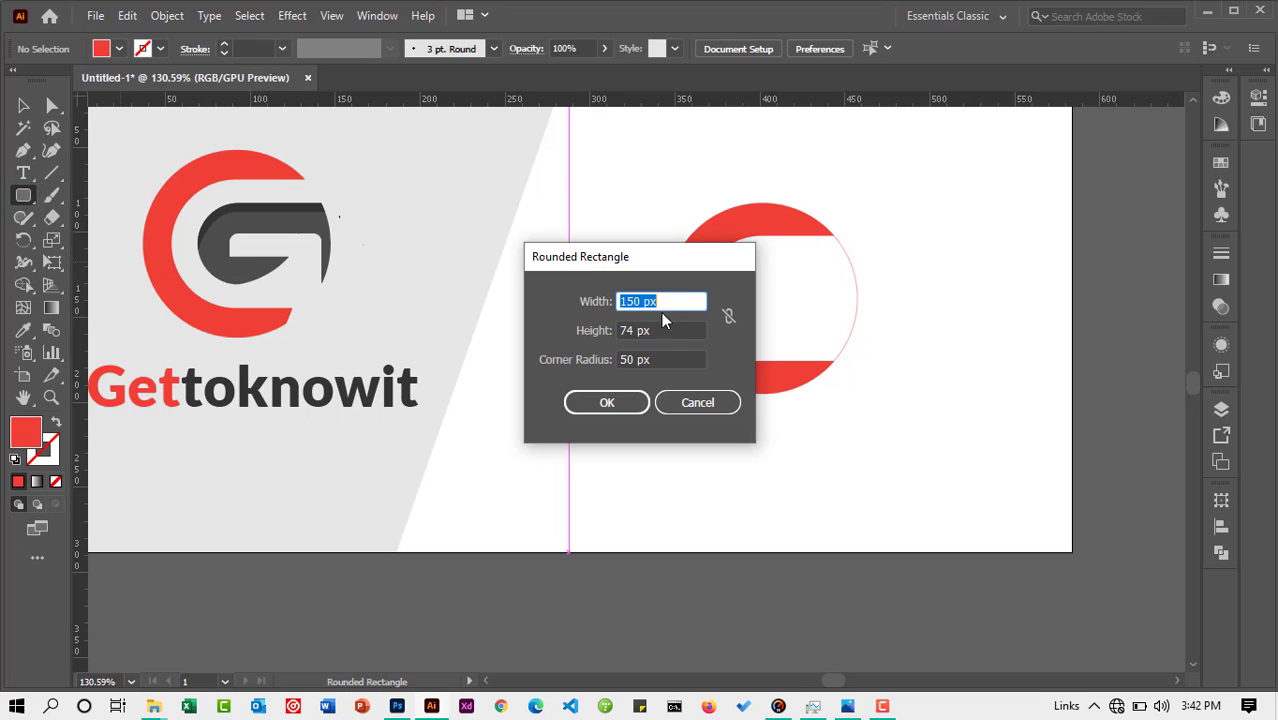
click(665, 331)
text(47)
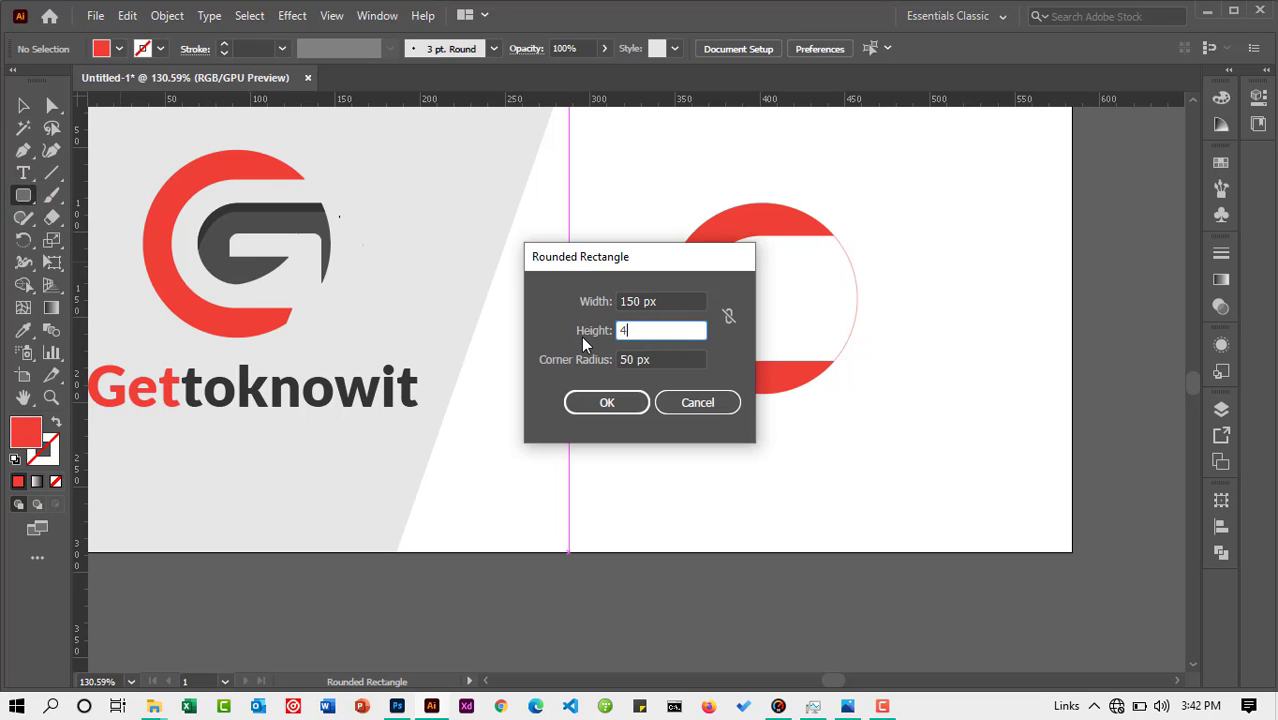
click(656, 360)
click(643, 331)
click(648, 300)
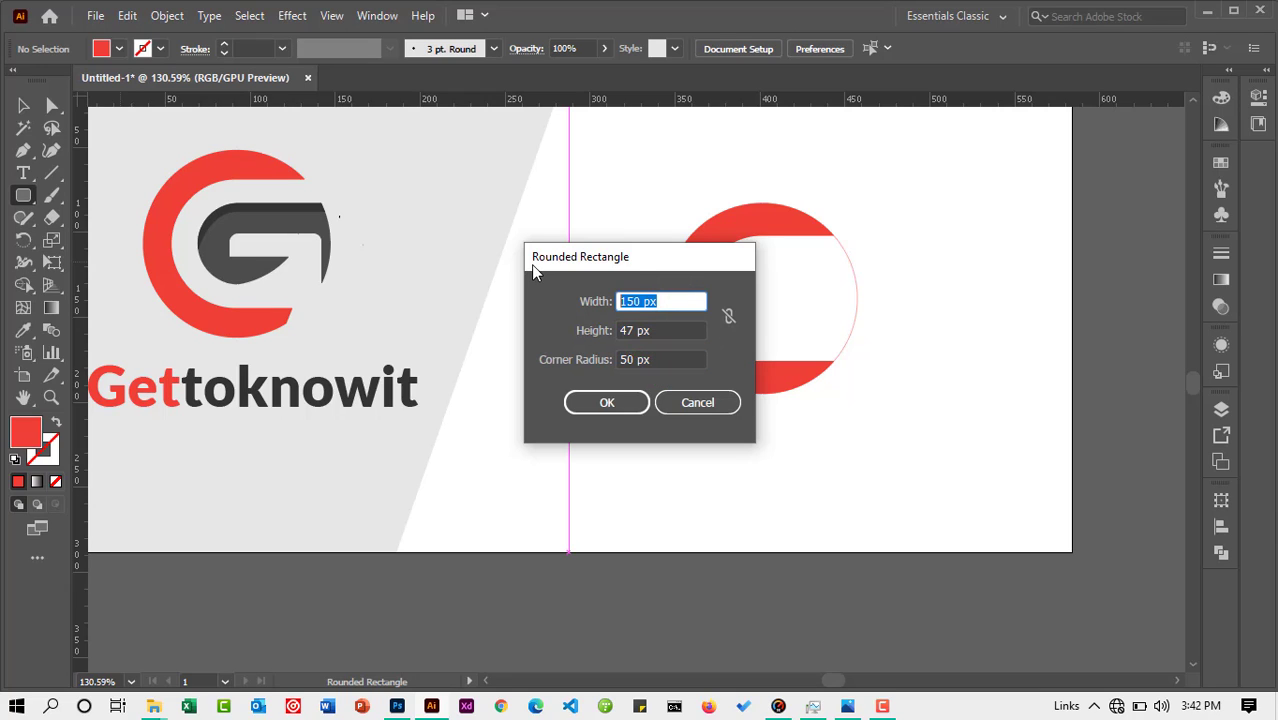
click(607, 402)
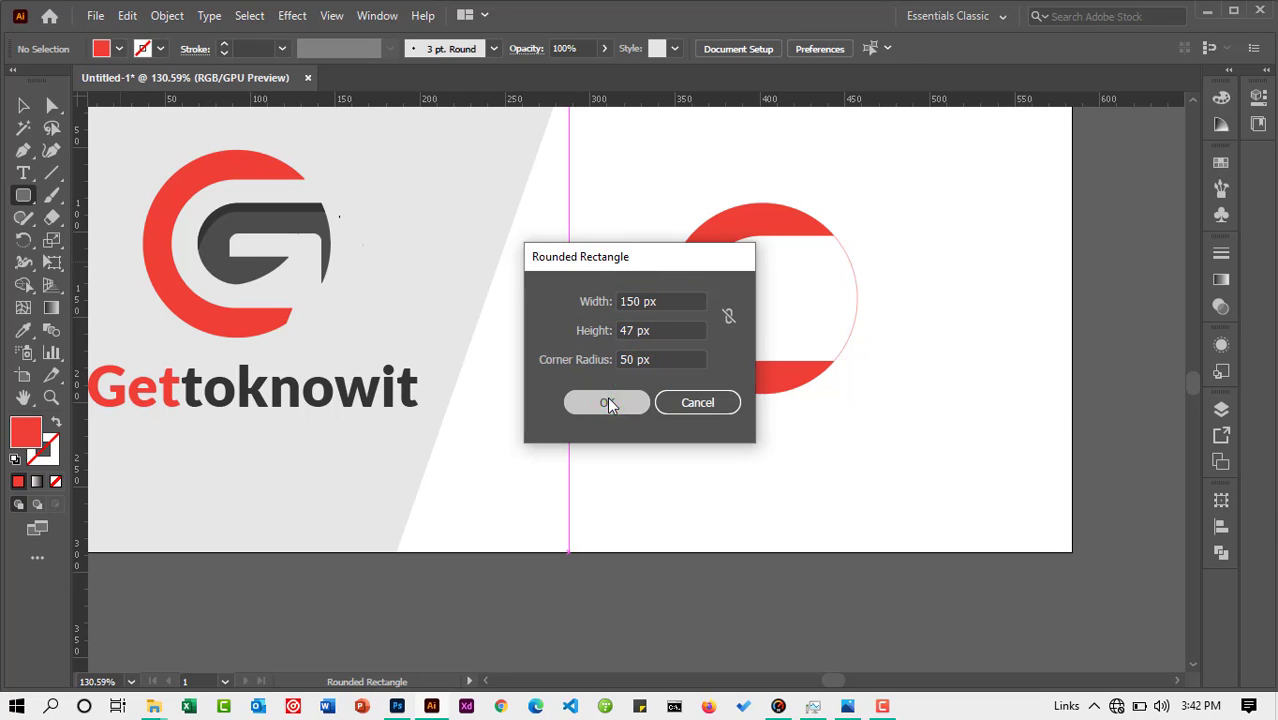
Match the second rounded rectangle's fill to the dark grey of the reference logo using the Eyedropper
click(23, 330)
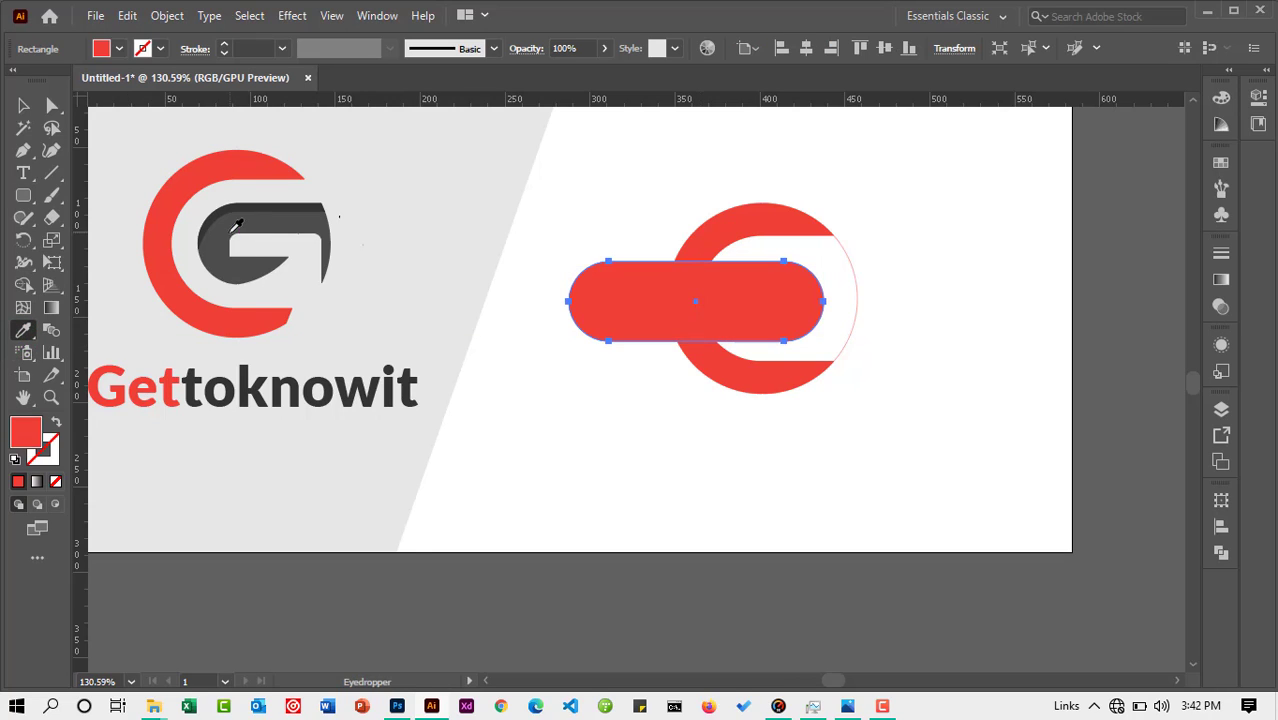
click(237, 223)
click(23, 105)
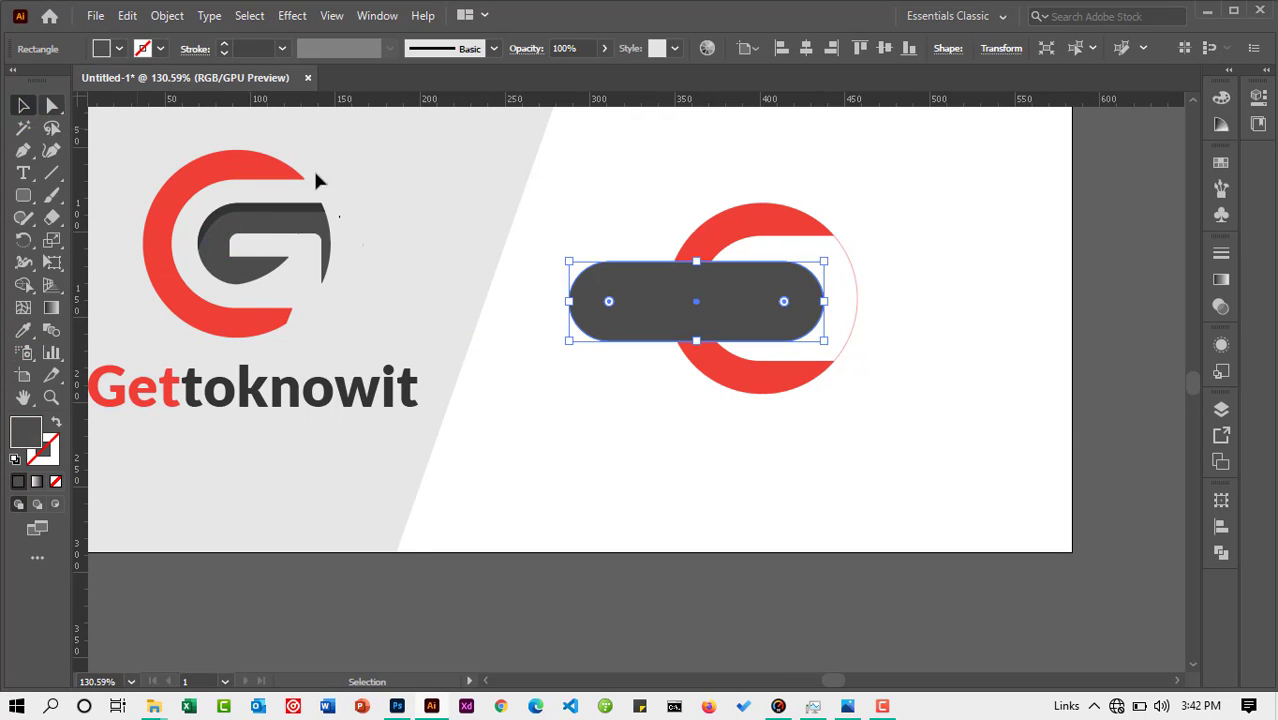
Center the dark grey rounded rectangle inside the red C and trim off its part outside the circle with Shape Builder
drag(638, 300, 790, 301)
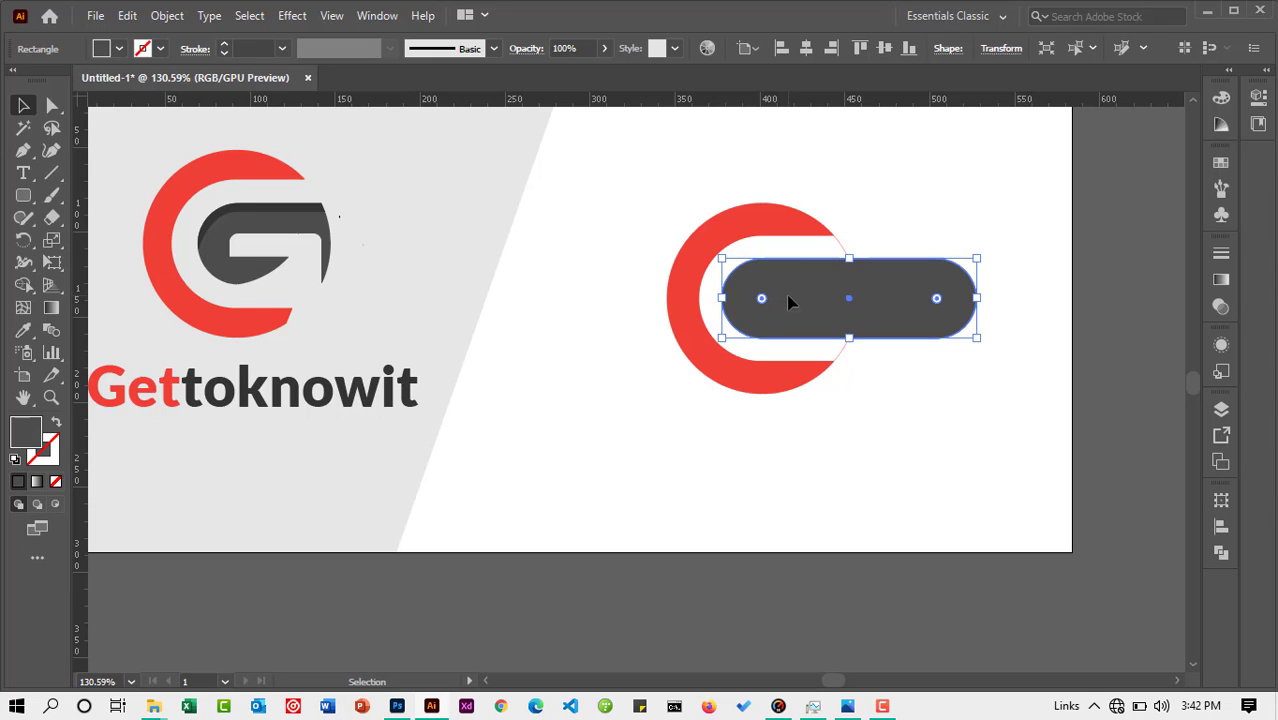
click(883, 410)
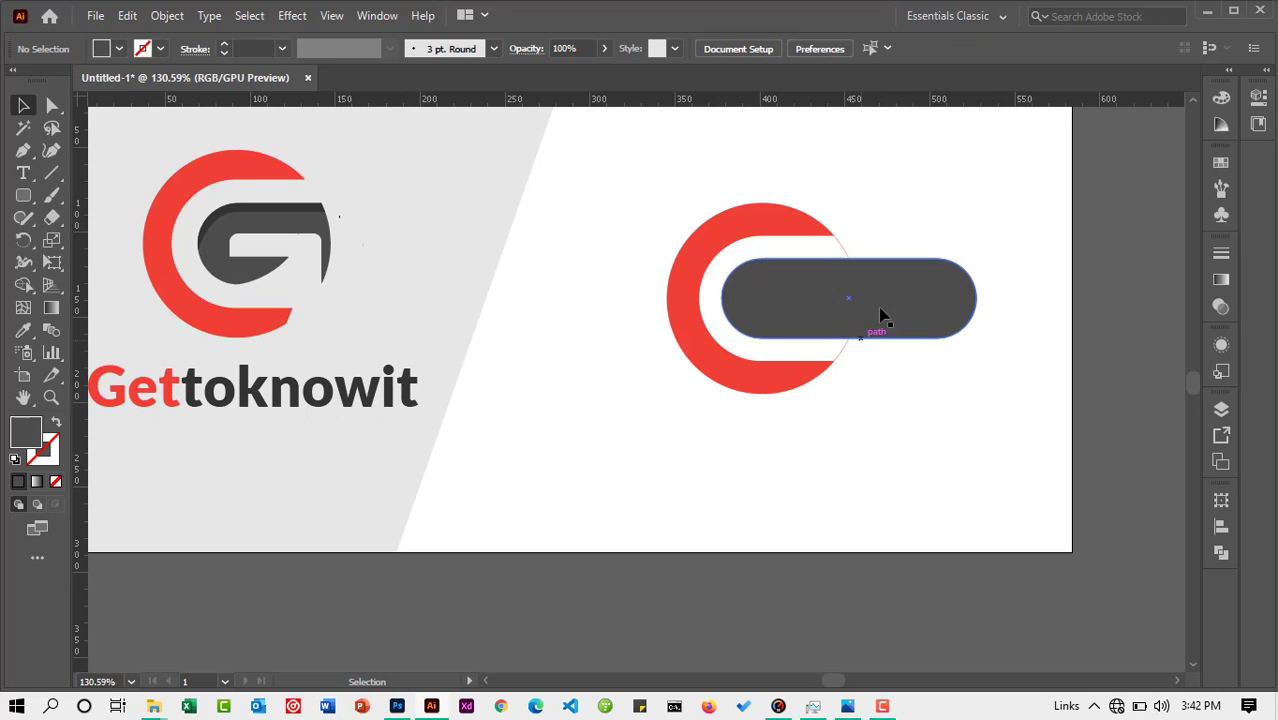
drag(679, 194, 867, 371)
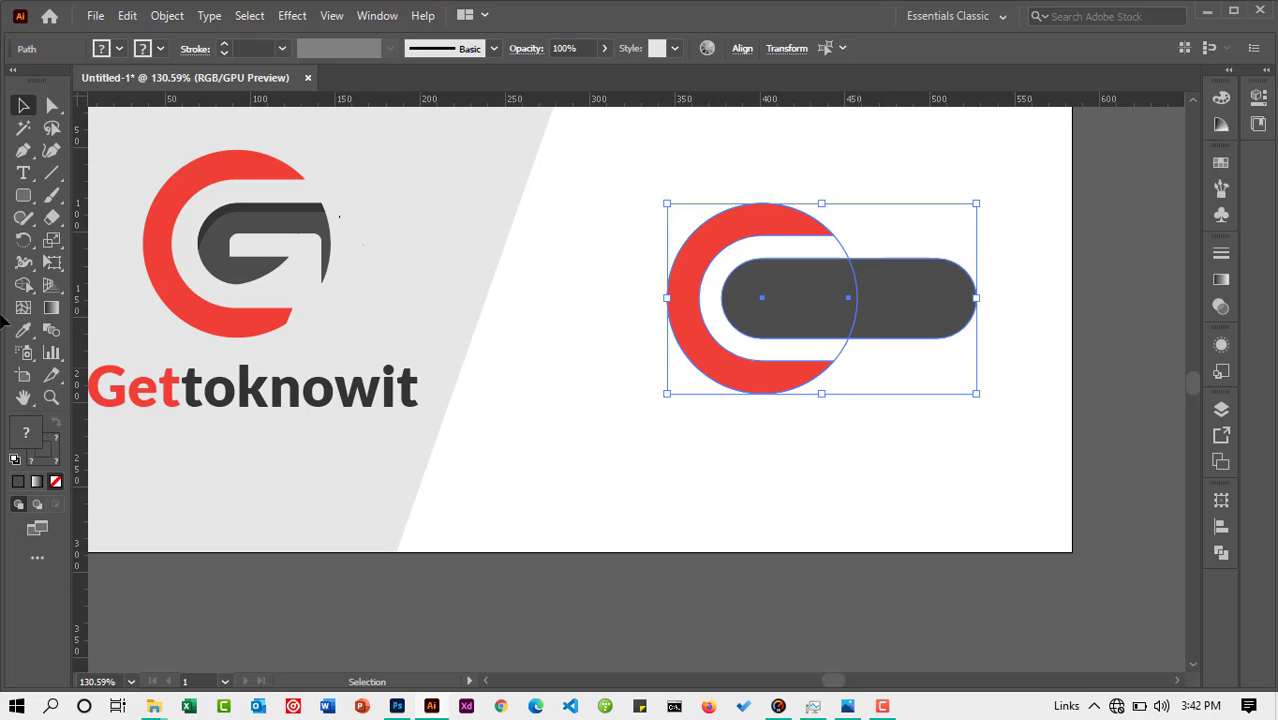
click(23, 284)
alt+click(887, 265)
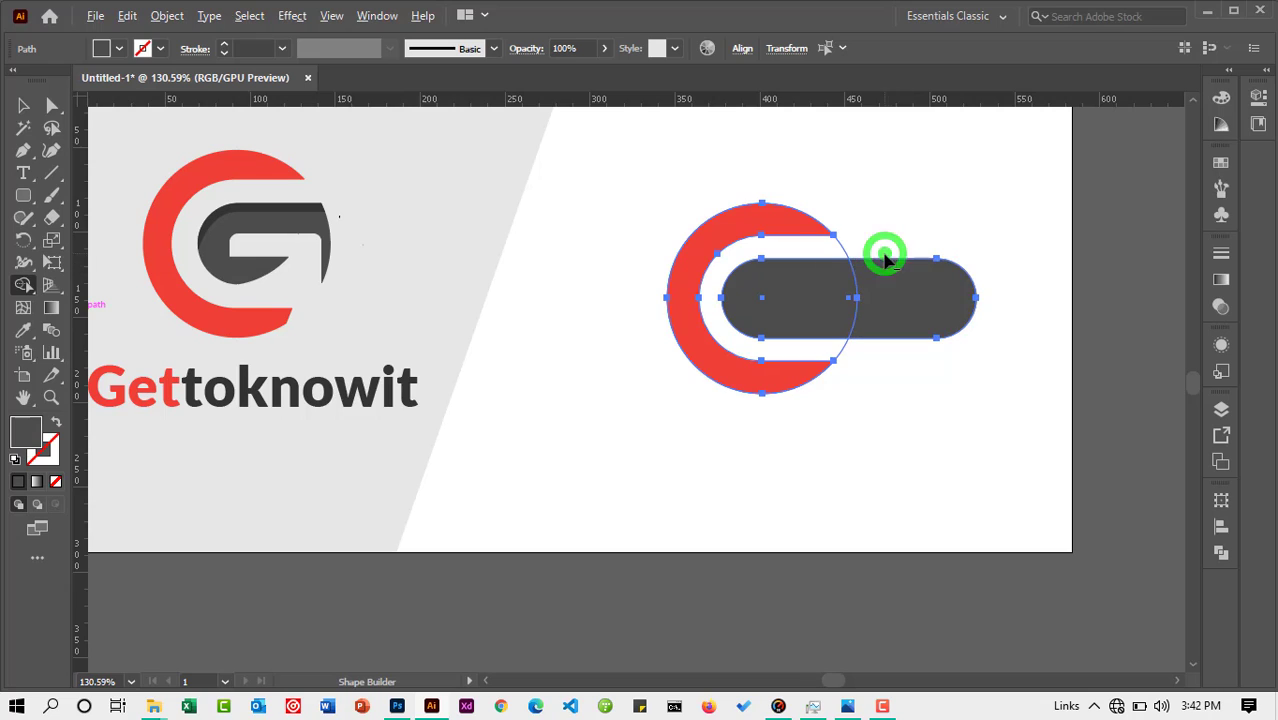
click(30, 109)
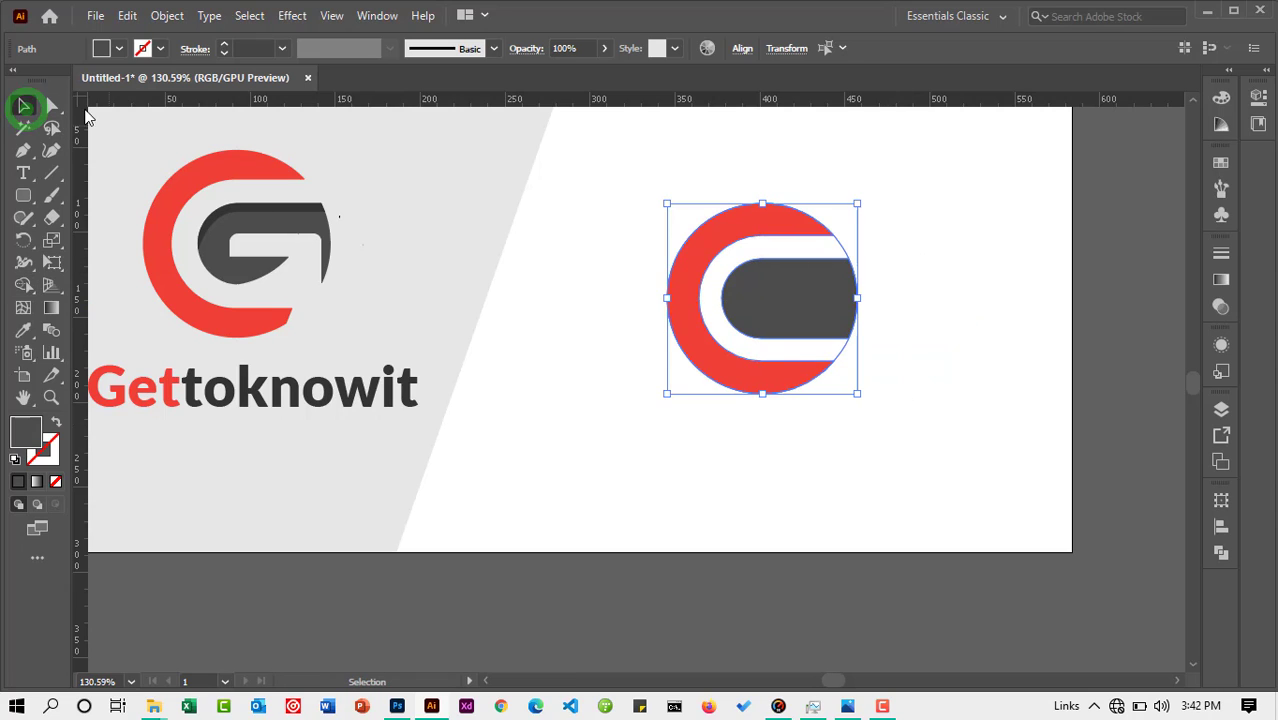
click(907, 297)
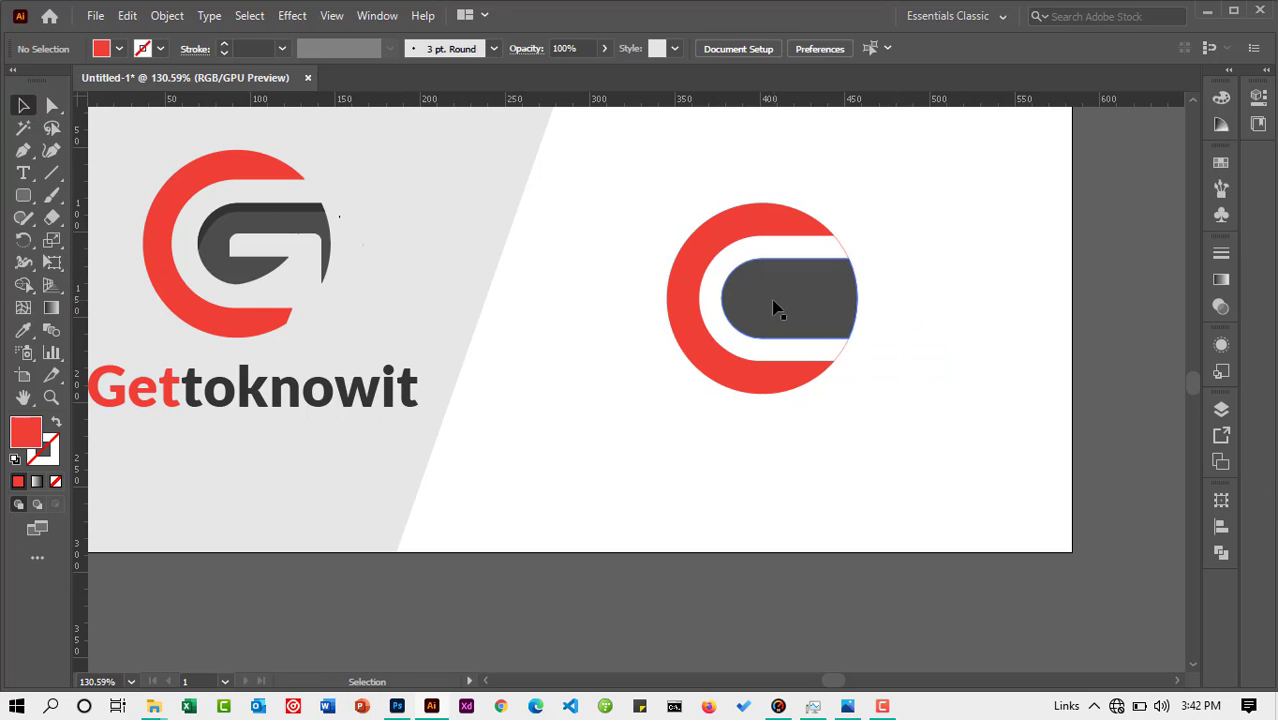
Draw a rectangle spanning the gap between the C's upper arm and the dark grey shape, filled with the reference's light grey background color
drag(33, 198, 72, 196)
drag(757, 236, 858, 259)
click(23, 104)
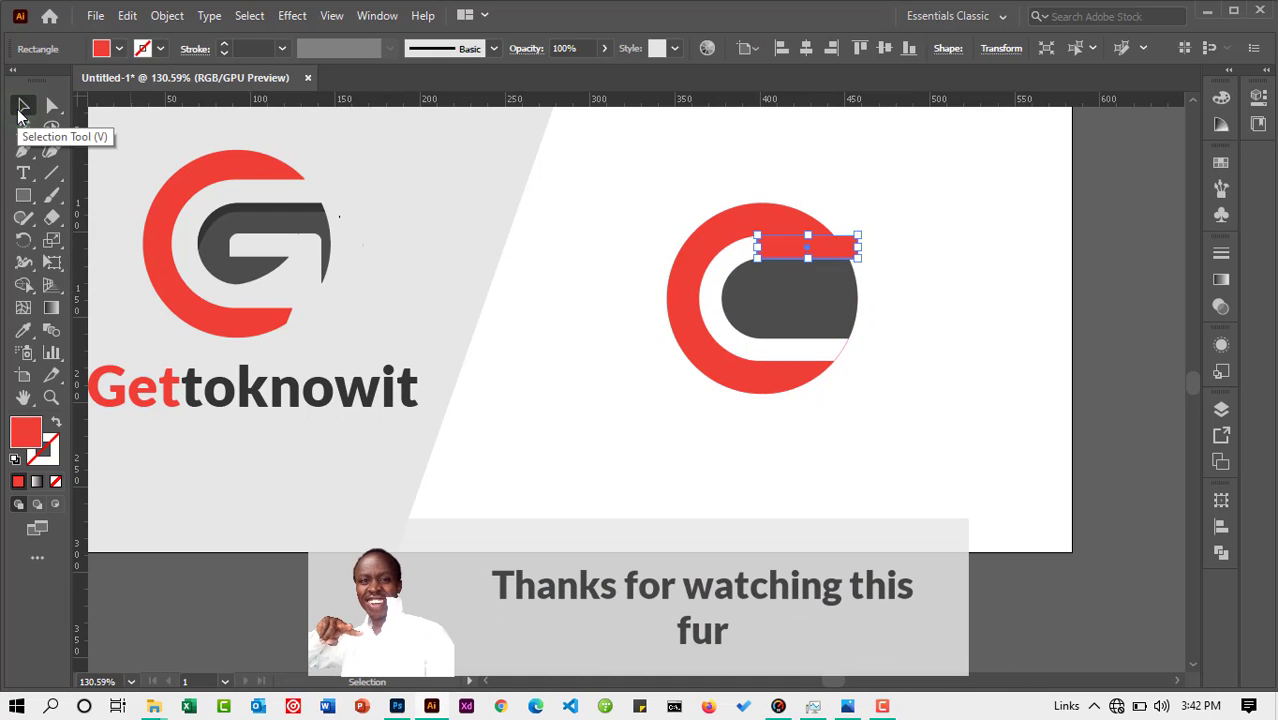
click(23, 330)
click(415, 278)
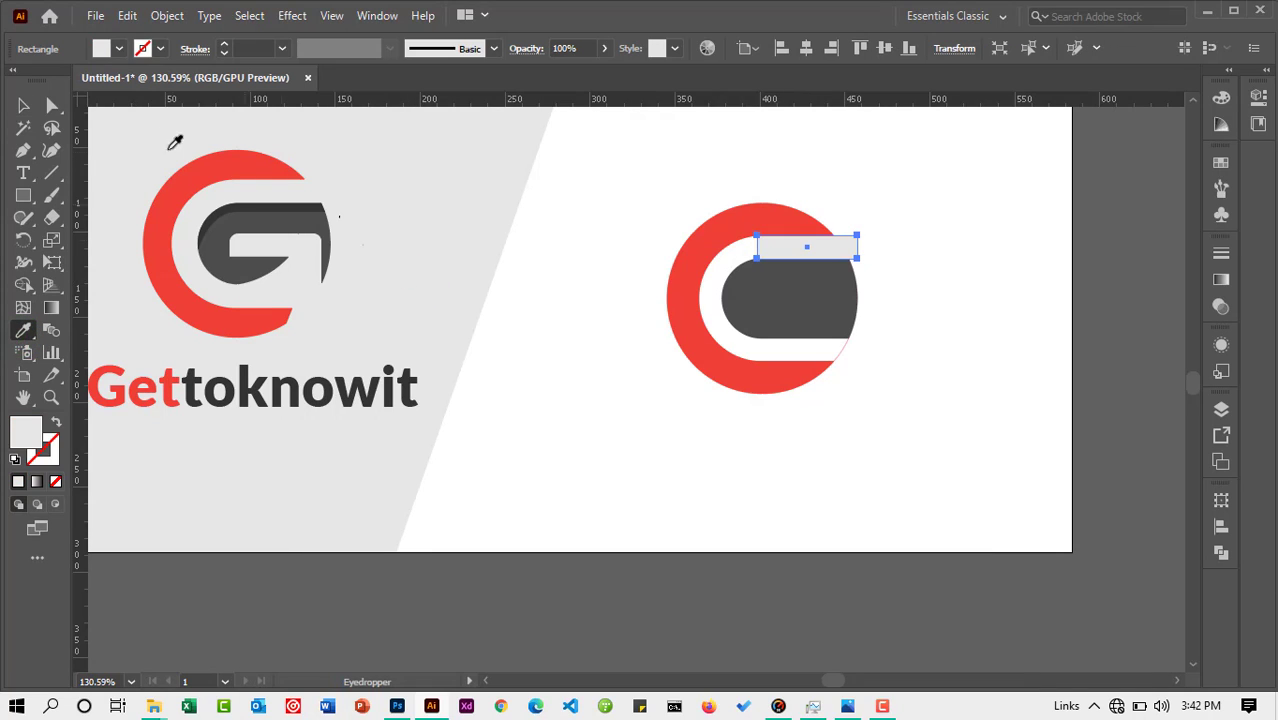
Rotate the light grey rectangle upright and place it over the right end of the dark grey shape, level with its top edge
click(23, 104)
drag(861, 249, 849, 328)
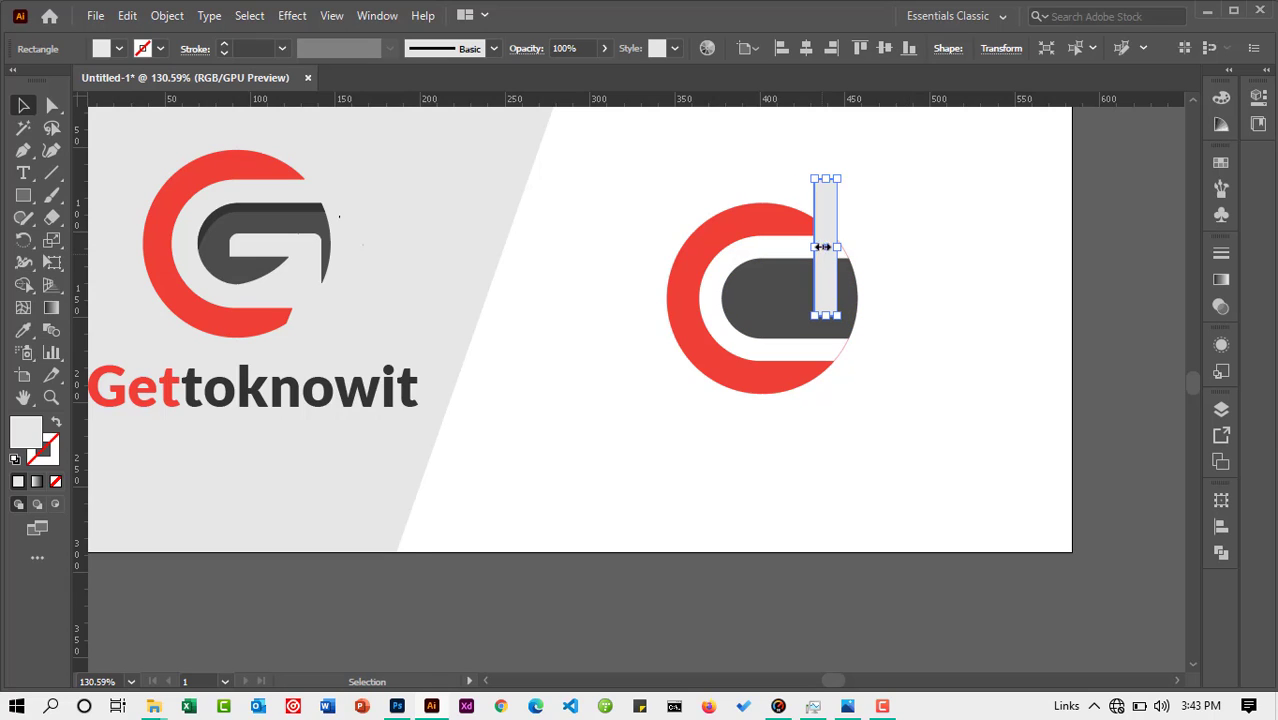
drag(824, 247, 834, 329)
click(907, 314)
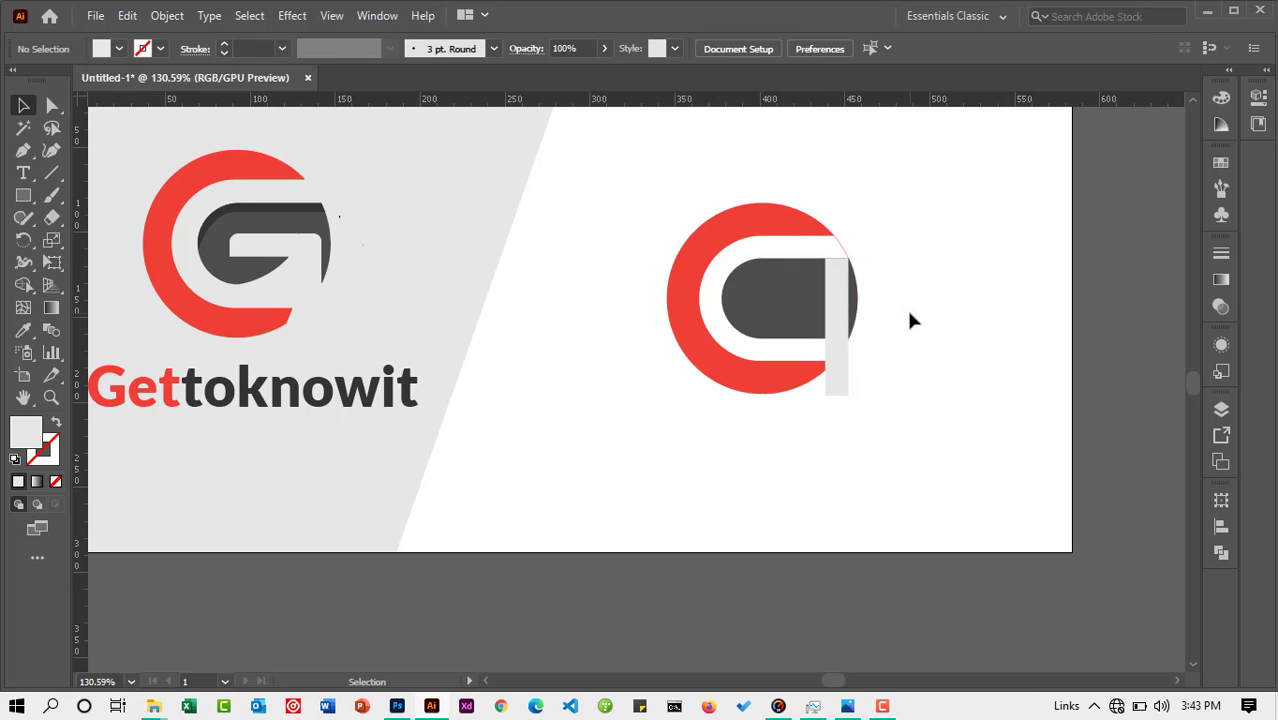
Shorten the upright light grey bar from below so it ends just under the dark grey shape
click(838, 318)
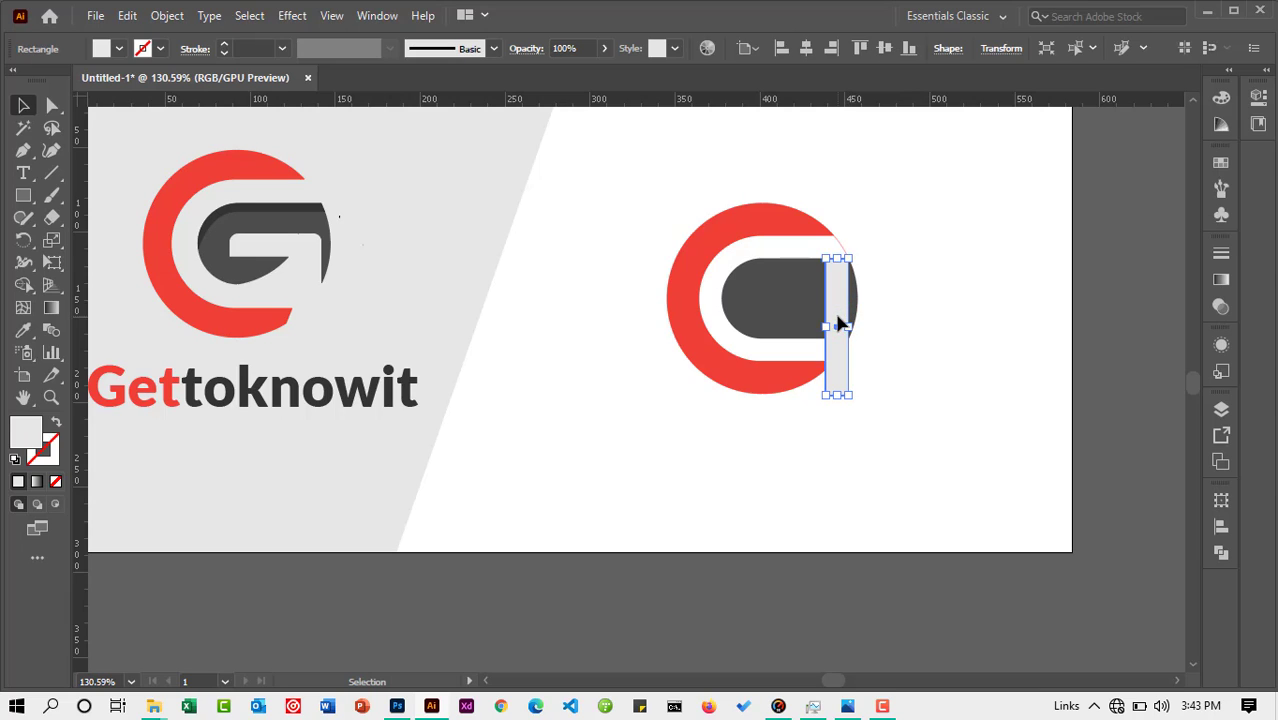
drag(836, 396, 835, 352)
click(885, 355)
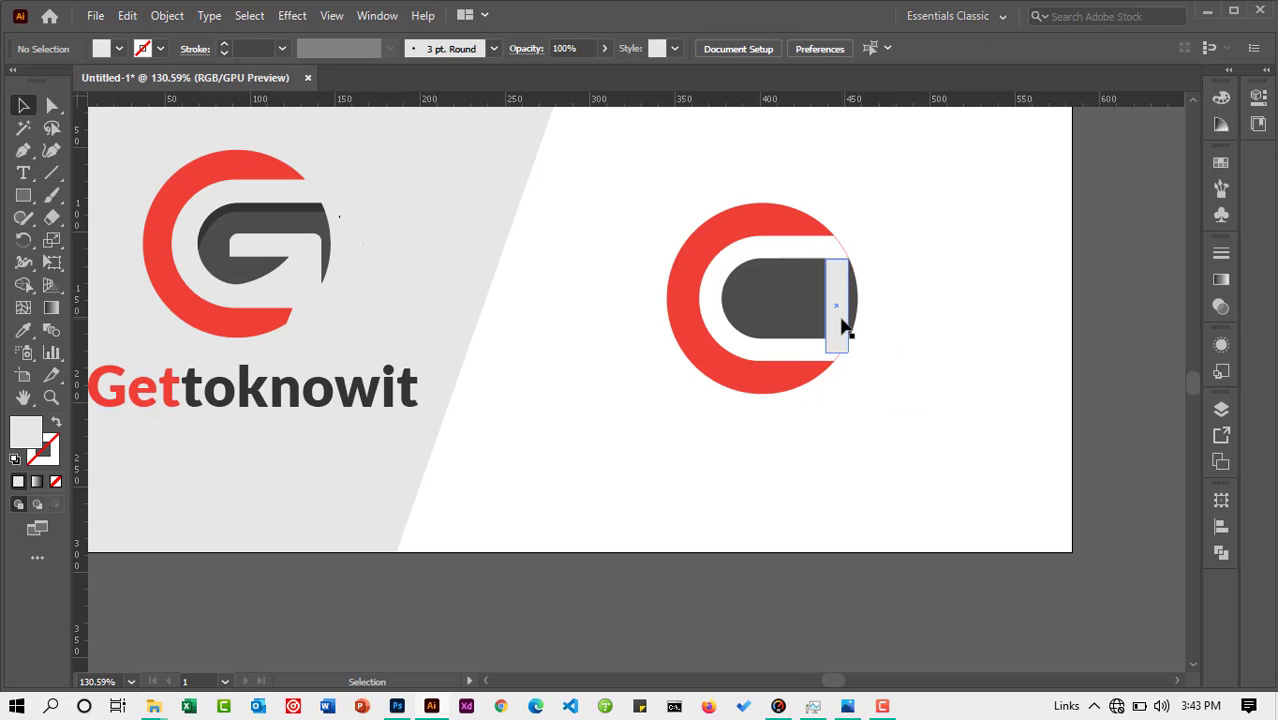
Shorten the upright bar from above, add a matching horizontal bar meeting its upper end, and extend that bar further left
click(837, 276)
drag(834, 258, 925, 332)
click(920, 318)
click(837, 311)
click(51, 397)
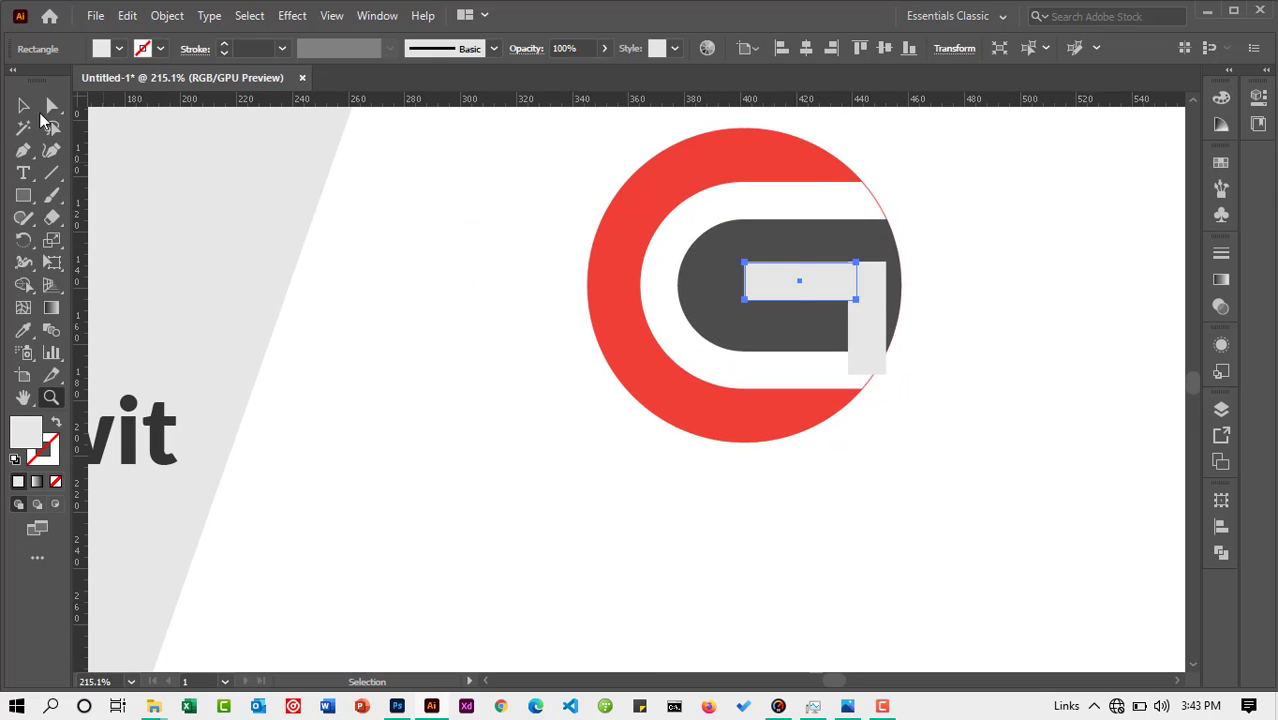
click(23, 105)
drag(746, 278, 725, 278)
click(970, 312)
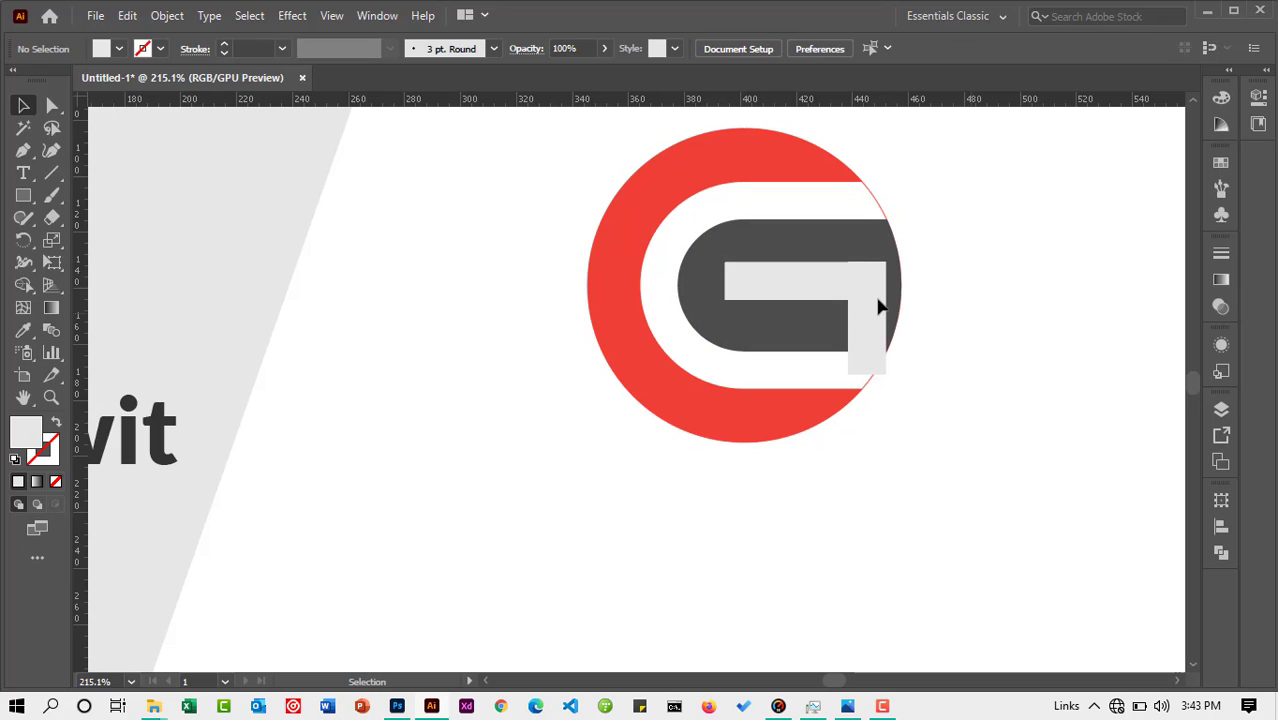
Try to align the horizontal bar with the upright bar by nudging it up and back down
click(843, 291)
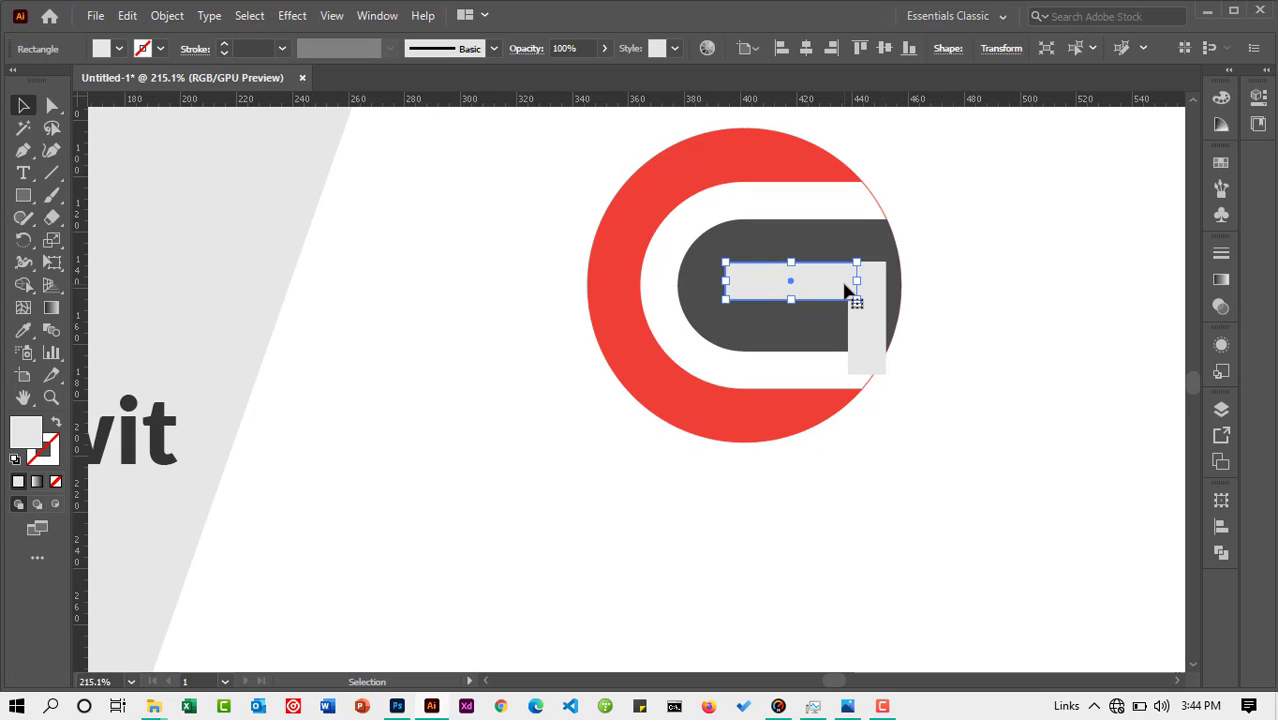
key(Up)
click(970, 305)
click(823, 285)
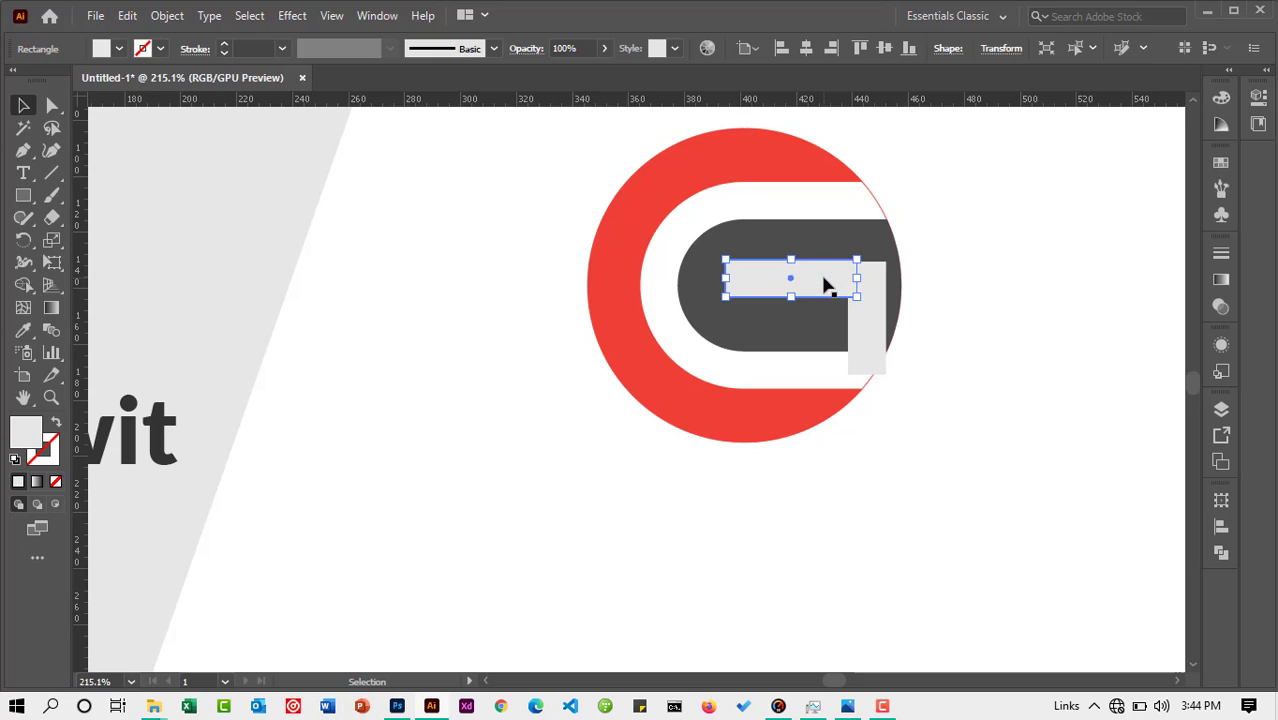
key(Down)
click(962, 289)
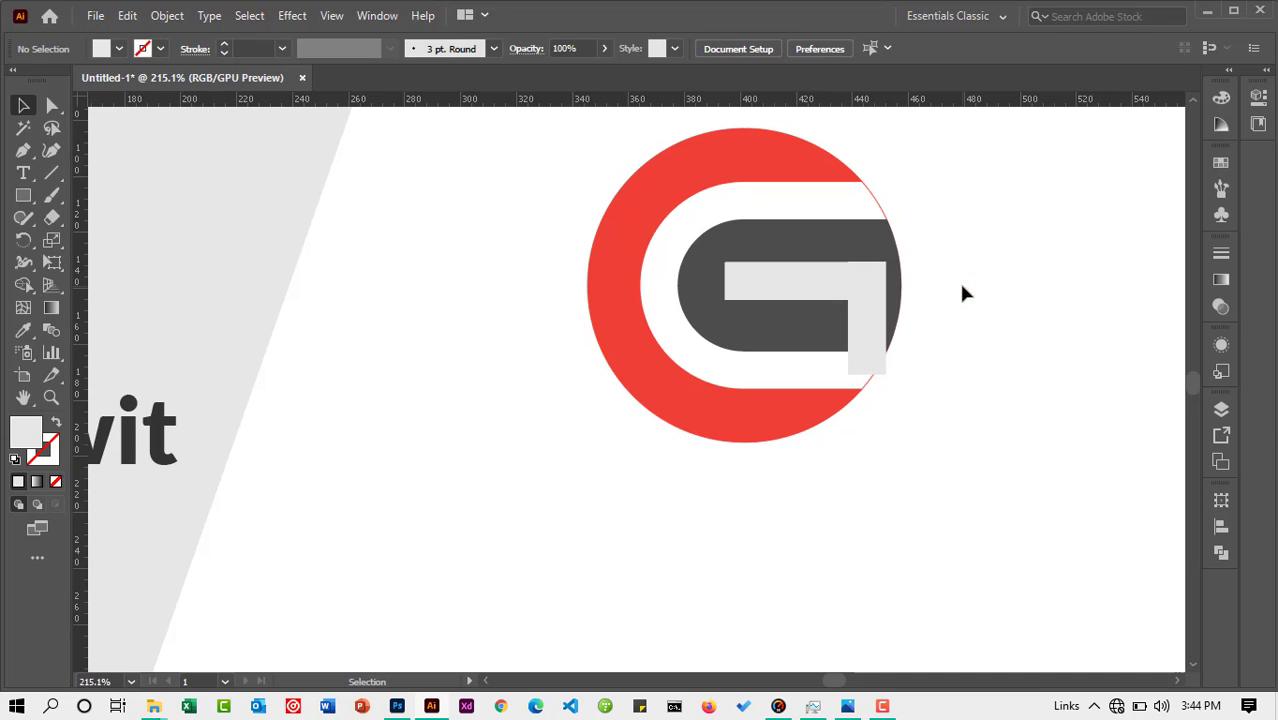
Move the horizontal bar slightly left and up so its top edge is flush with the upright bar's top edge
click(51, 397)
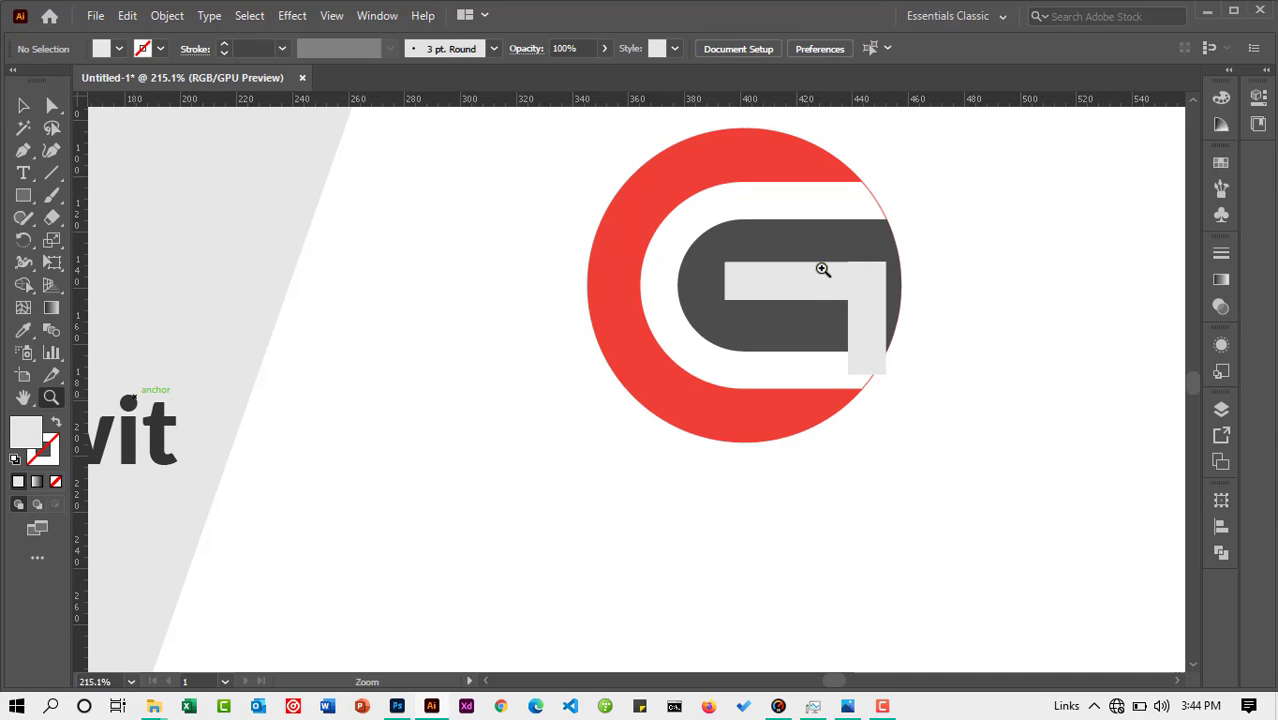
drag(822, 266, 1111, 339)
drag(888, 305, 1030, 316)
click(23, 104)
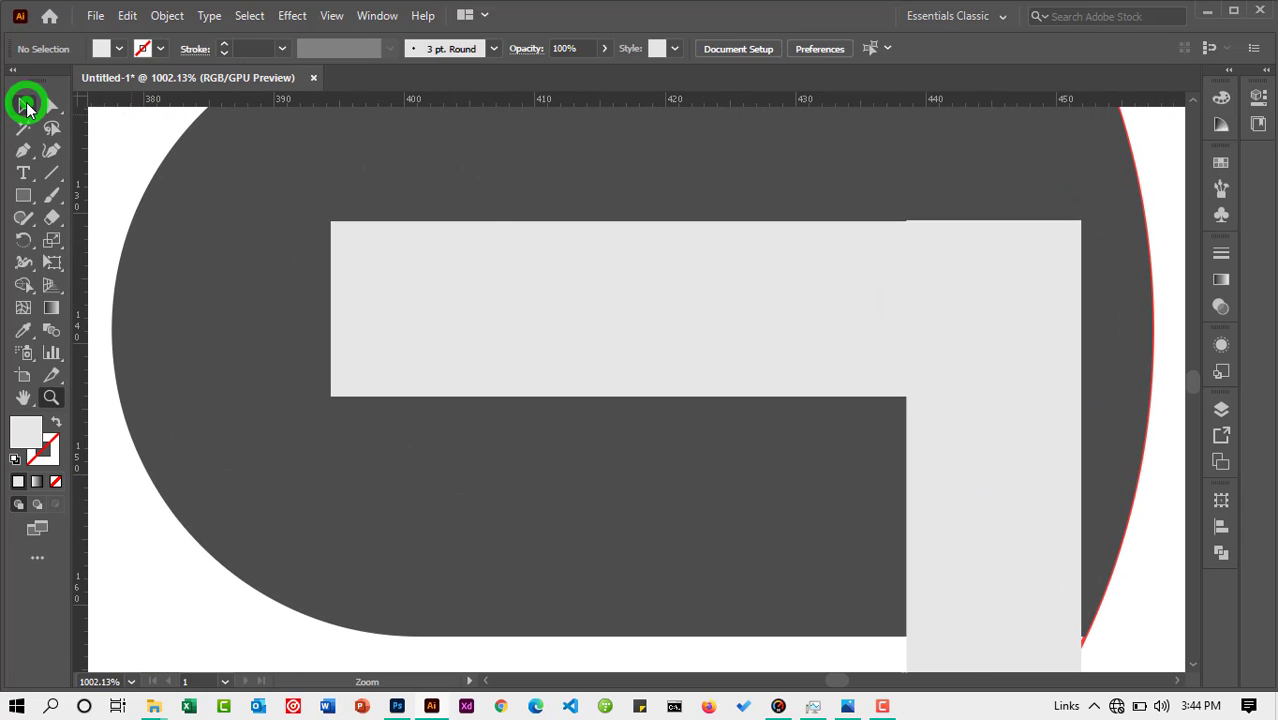
click(905, 254)
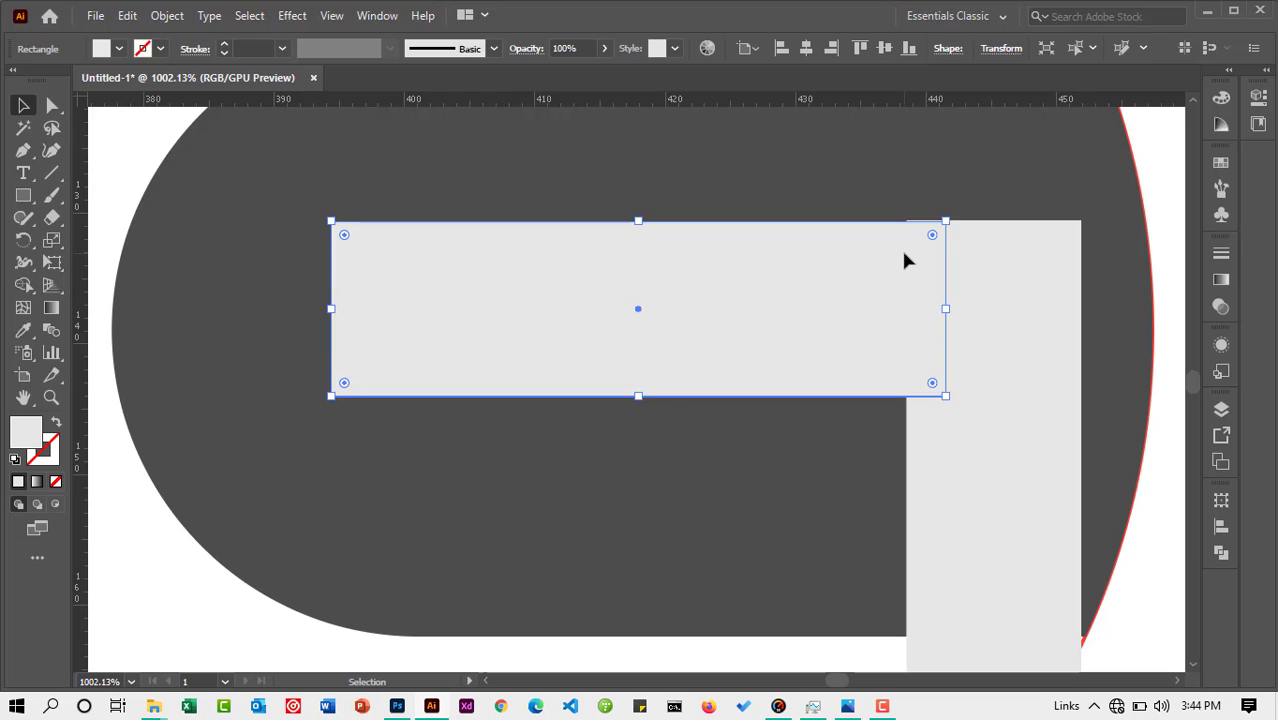
key(Up)
key(Down)
drag(904, 254, 893, 257)
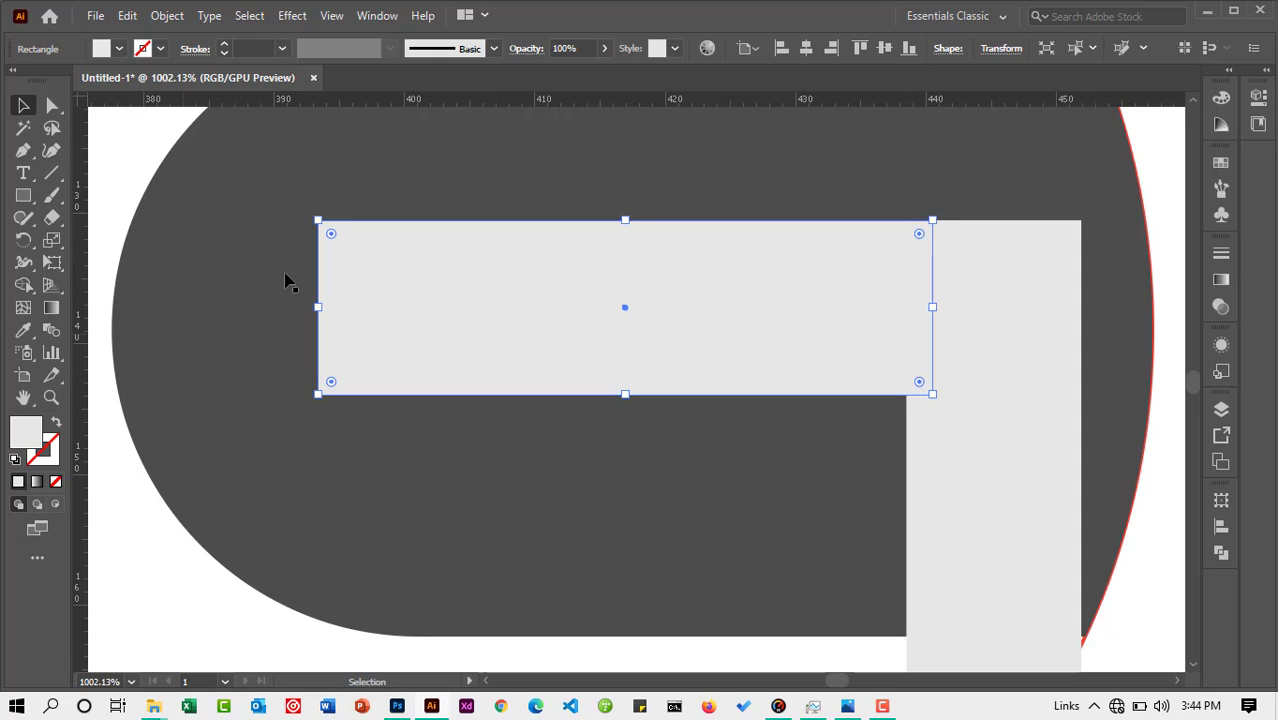
Round only the horizontal bar's upper-left corner to echo the curve in the reference logo
click(52, 105)
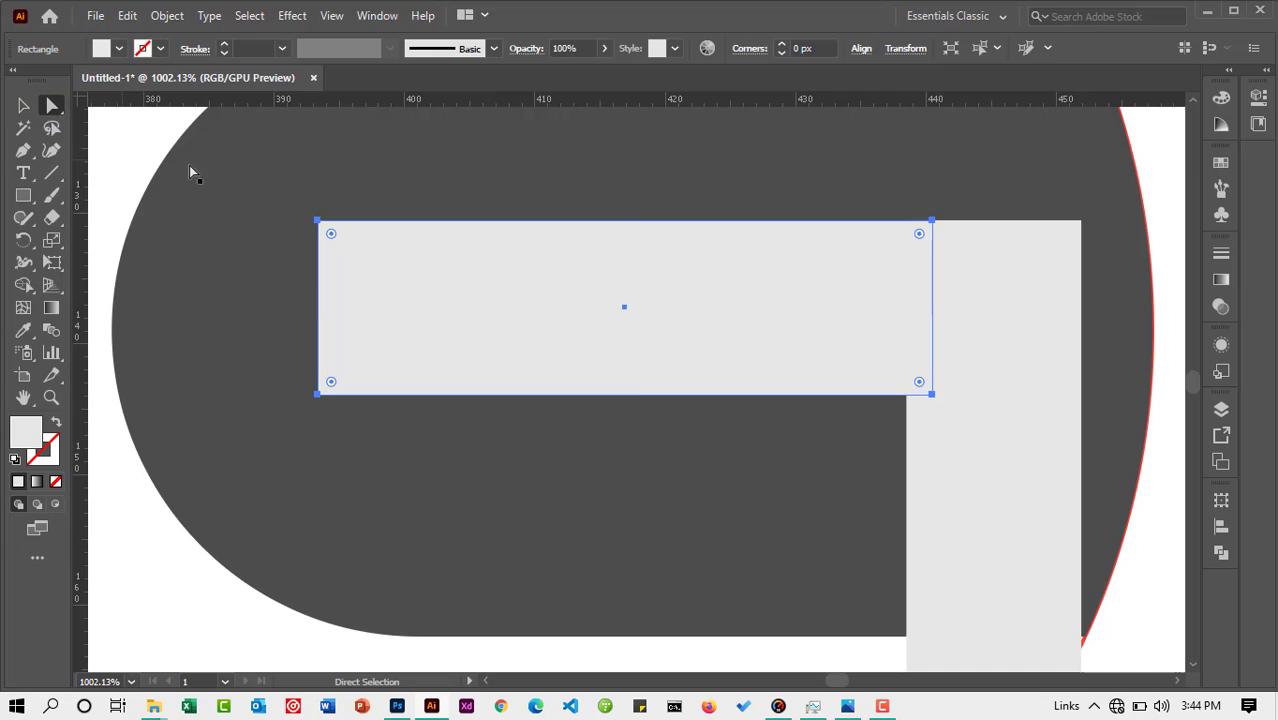
drag(331, 234, 413, 334)
click(51, 397)
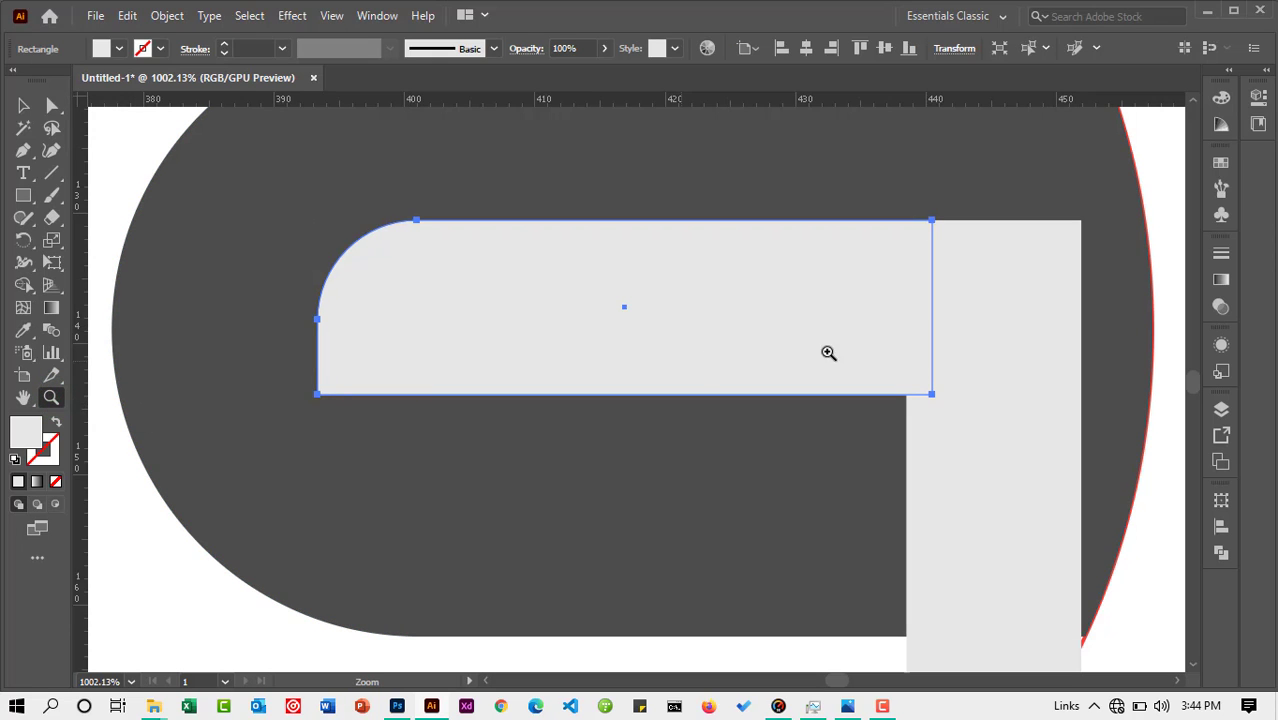
drag(828, 352, 499, 363)
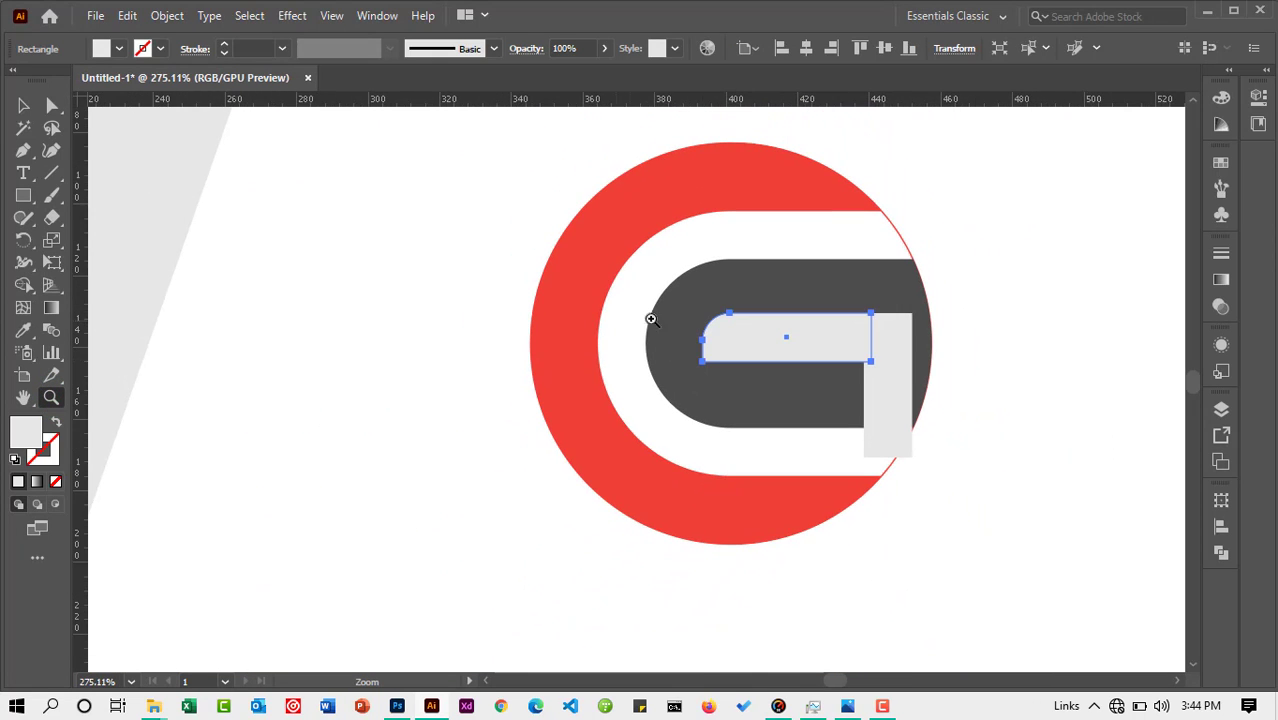
Select both light grey bars, the upright one and the horizontal one, together
click(23, 106)
click(51, 397)
drag(884, 340, 685, 345)
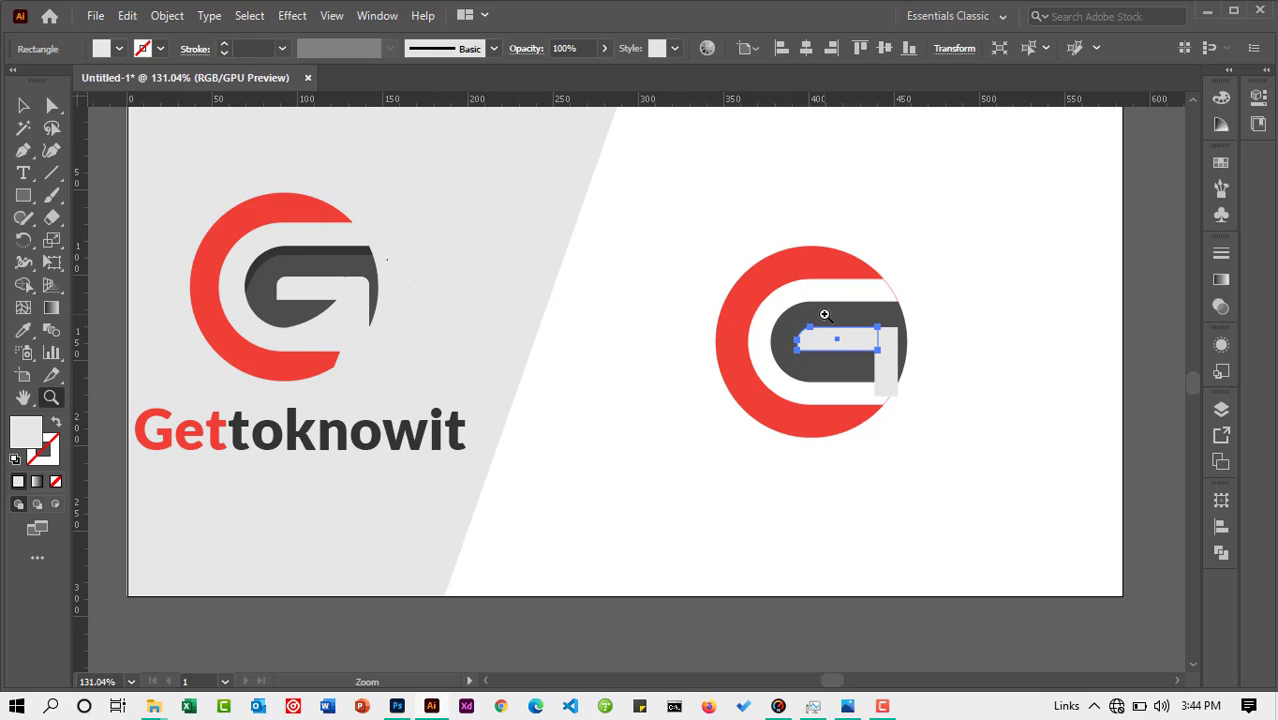
drag(926, 363, 1044, 362)
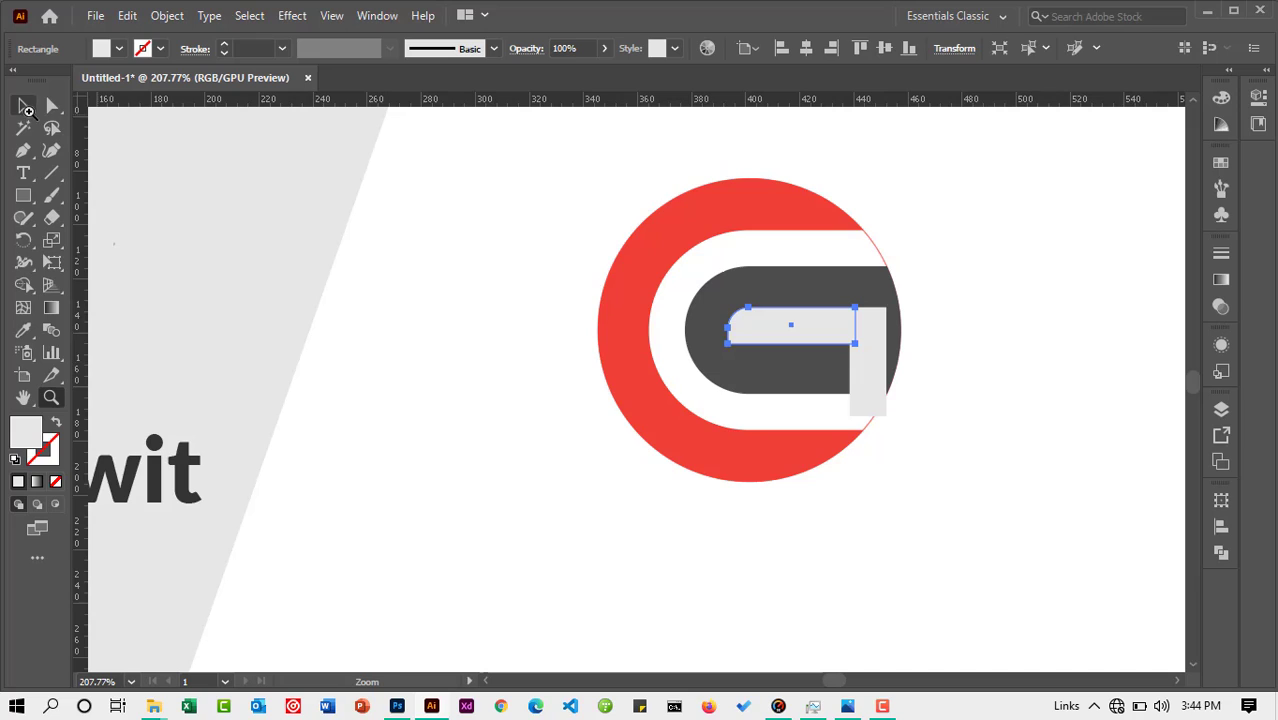
click(23, 105)
click(913, 434)
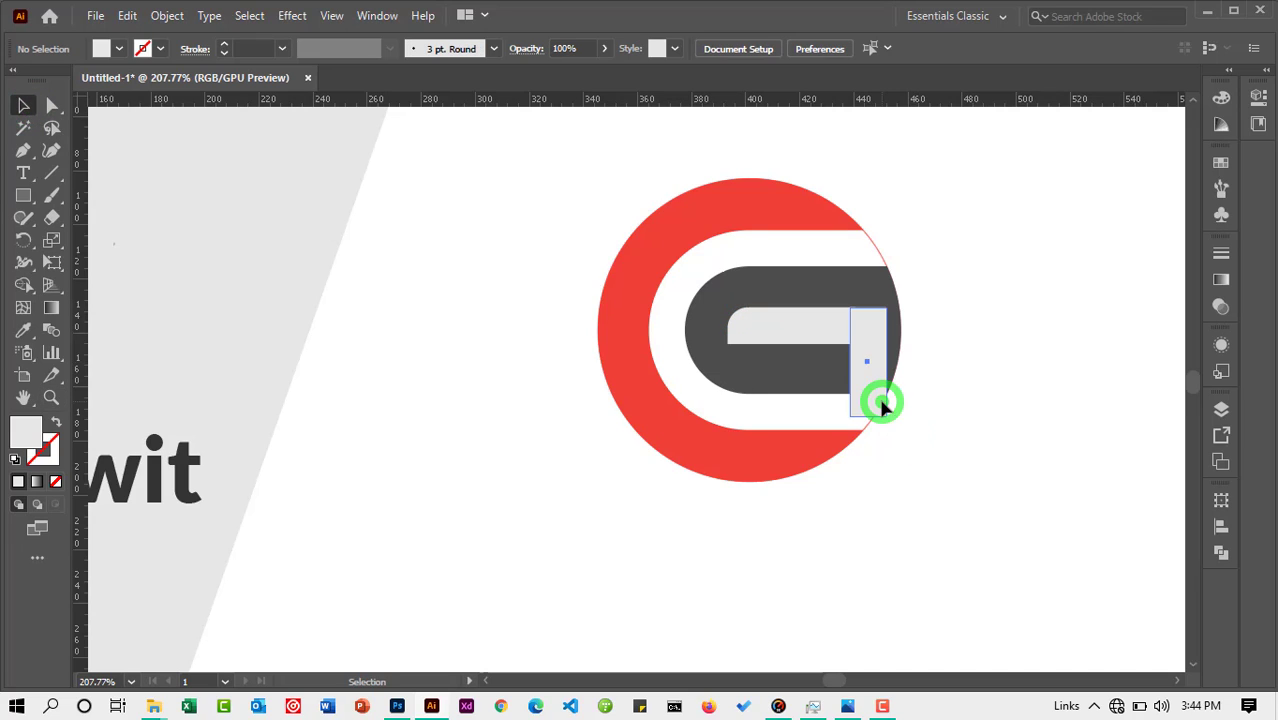
click(881, 405)
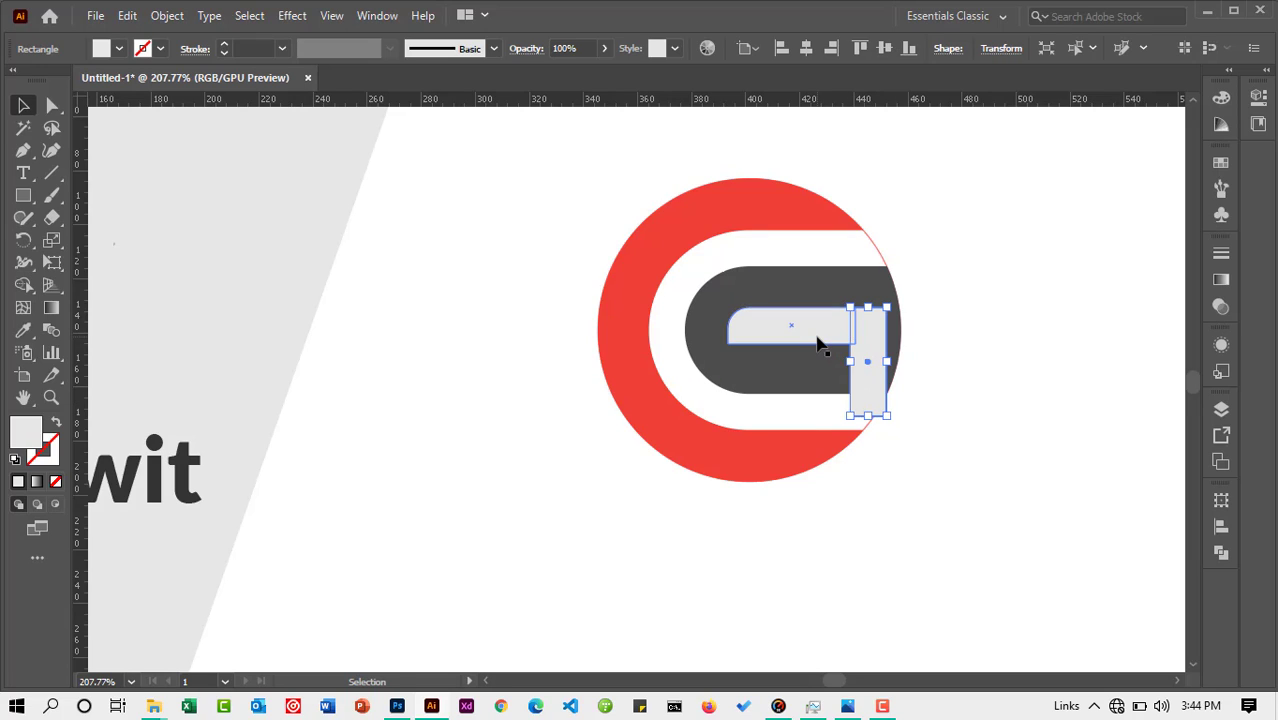
shift+click(816, 338)
Try to cut the light grey bars out of the dark grey shape with Shape Builder, and undo it
click(24, 285)
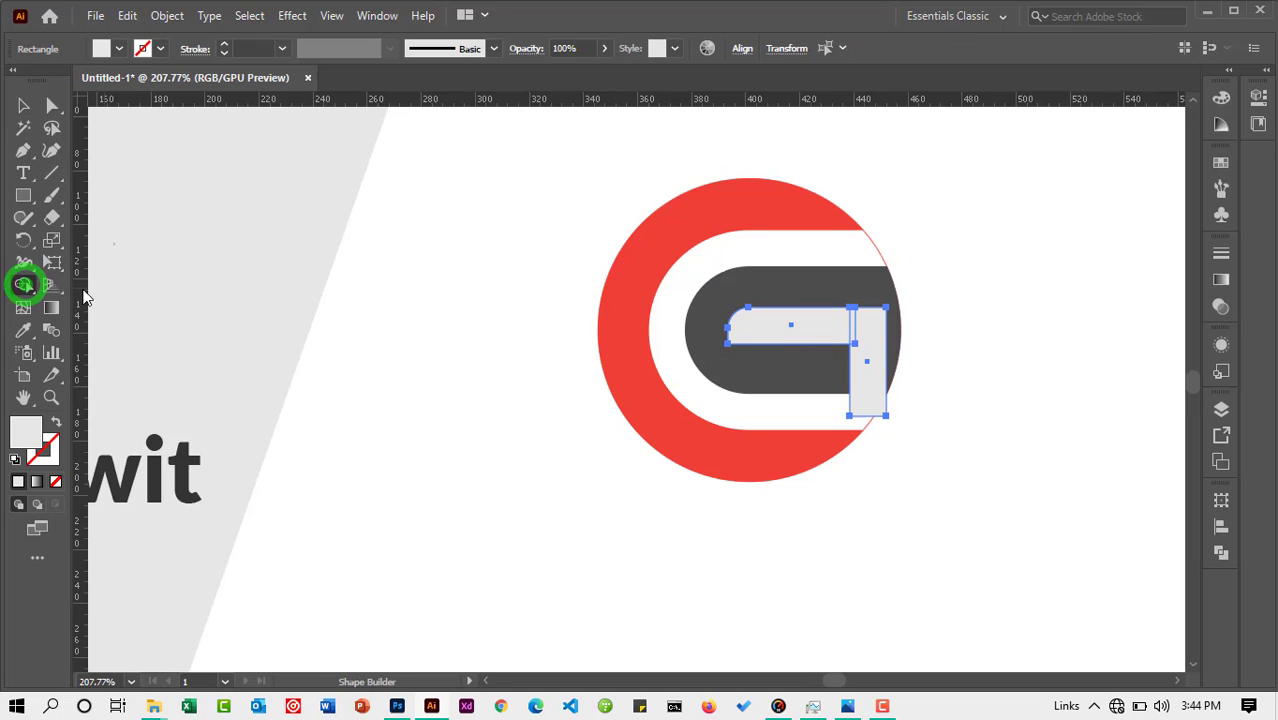
mouse_move(748, 336)
mouse_down()
mouse_move(867, 331)
mouse_move(864, 385)
mouse_up()
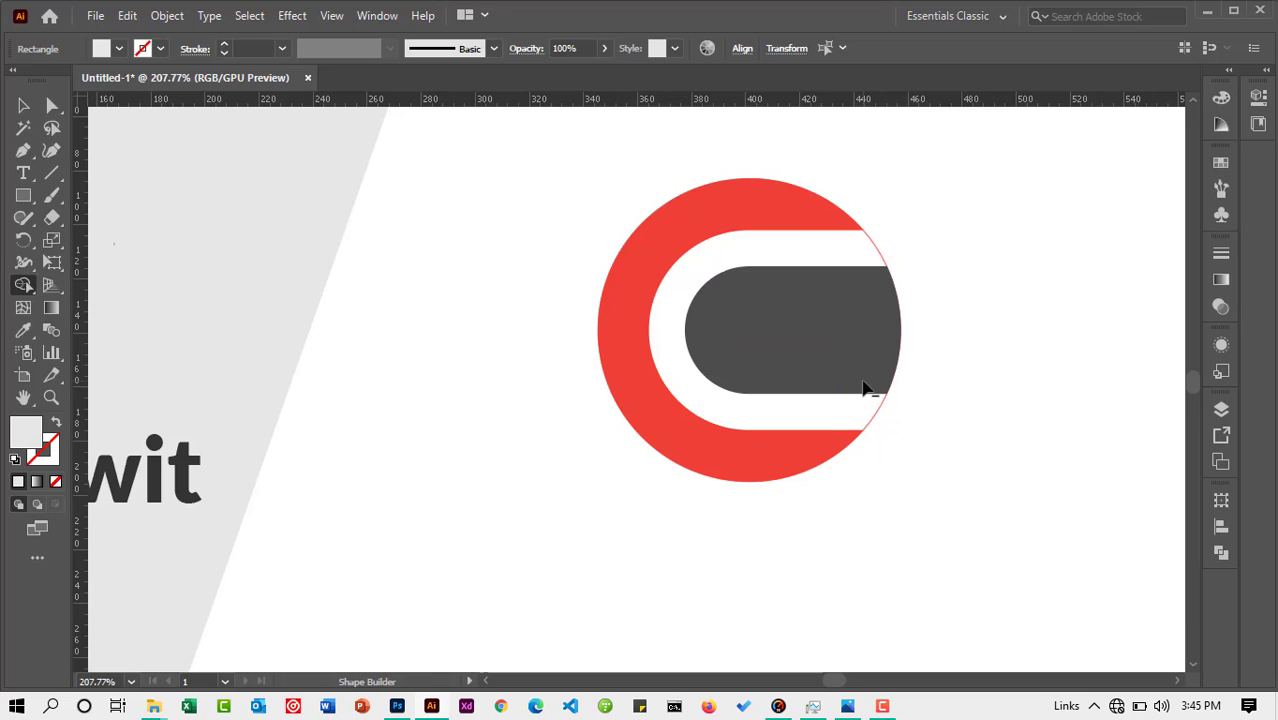
key(ctrl+z)
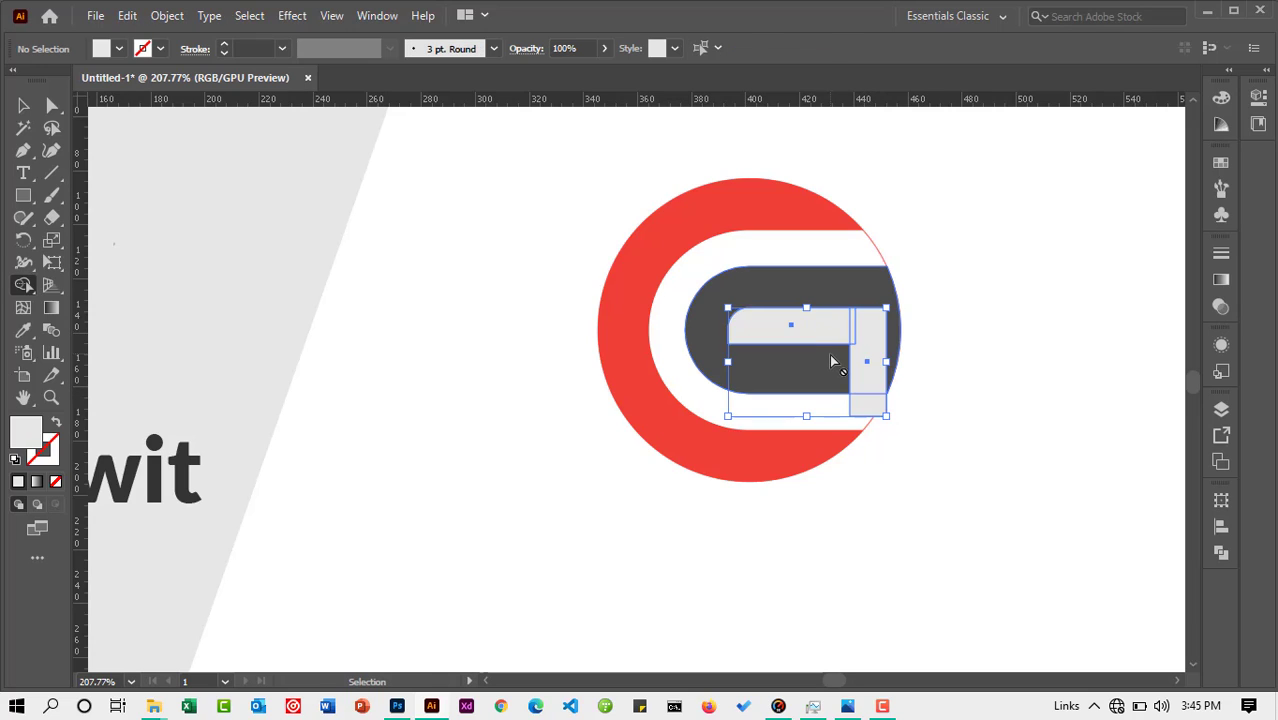
drag(783, 338, 865, 340)
drag(868, 405, 870, 406)
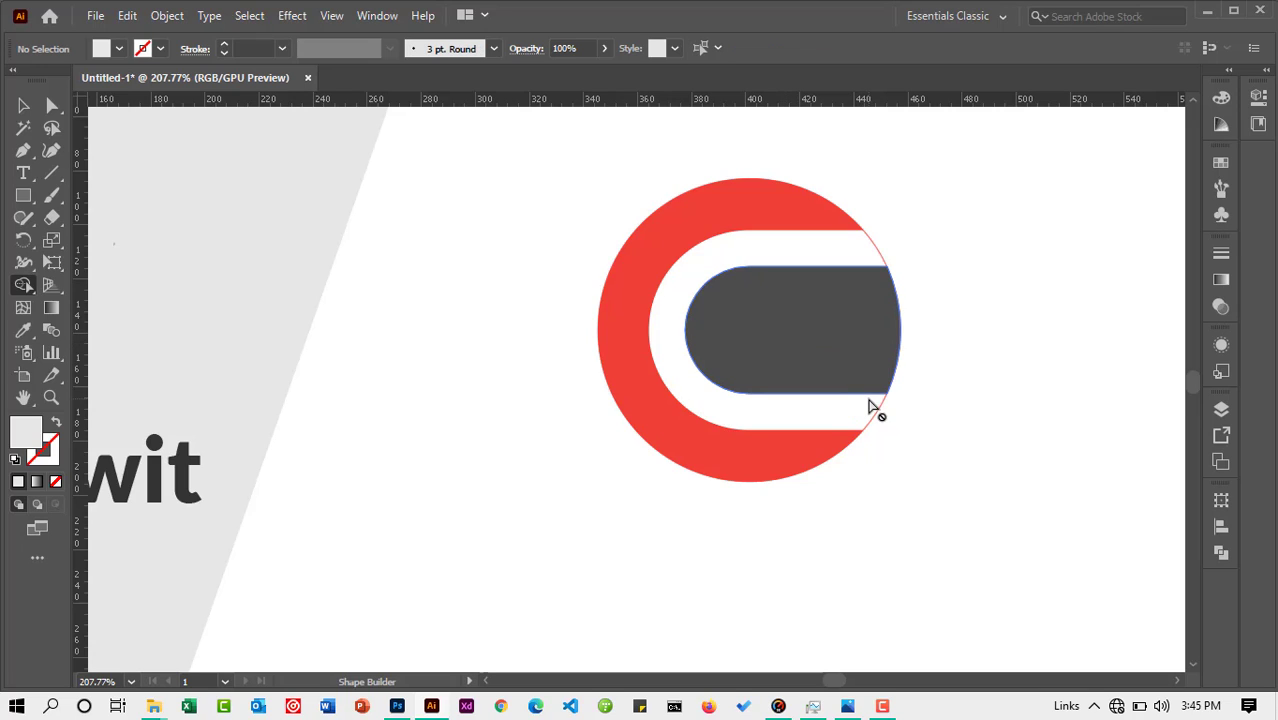
key(ctrl+z)
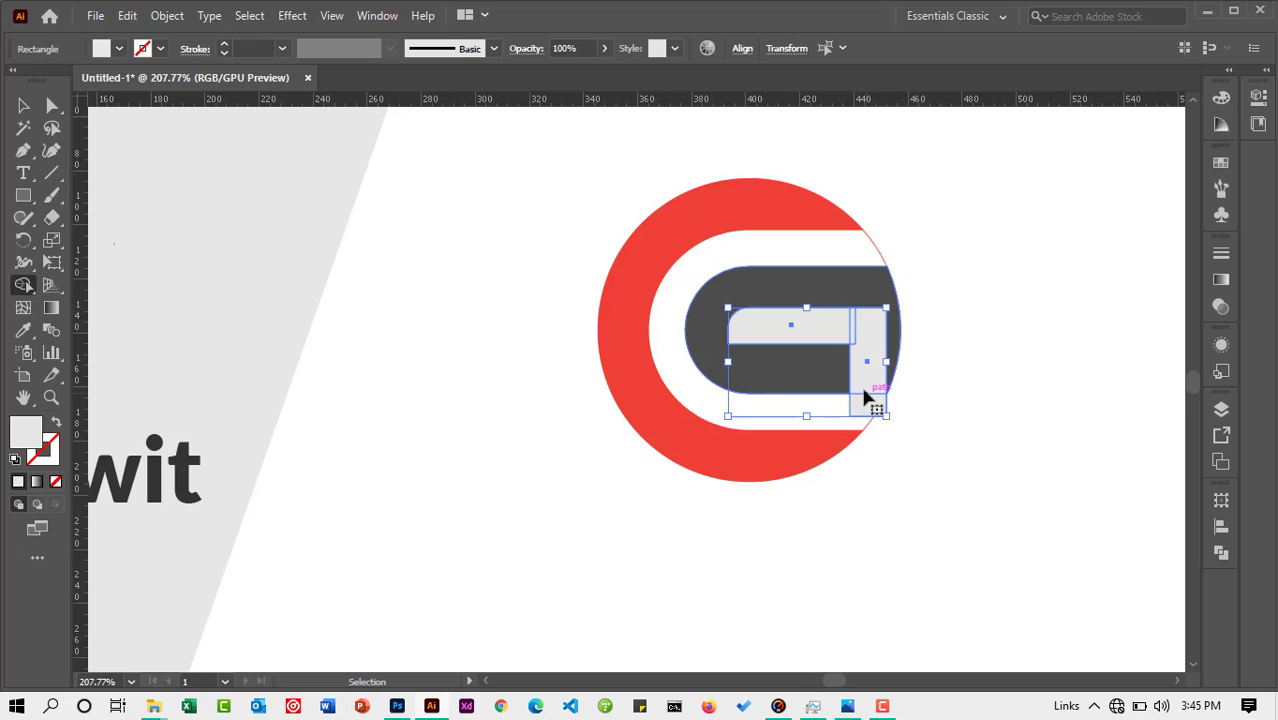
Add the dark grey shape to the selected light grey bars and cut the L-shaped notch out of it with Shape Builder
click(23, 106)
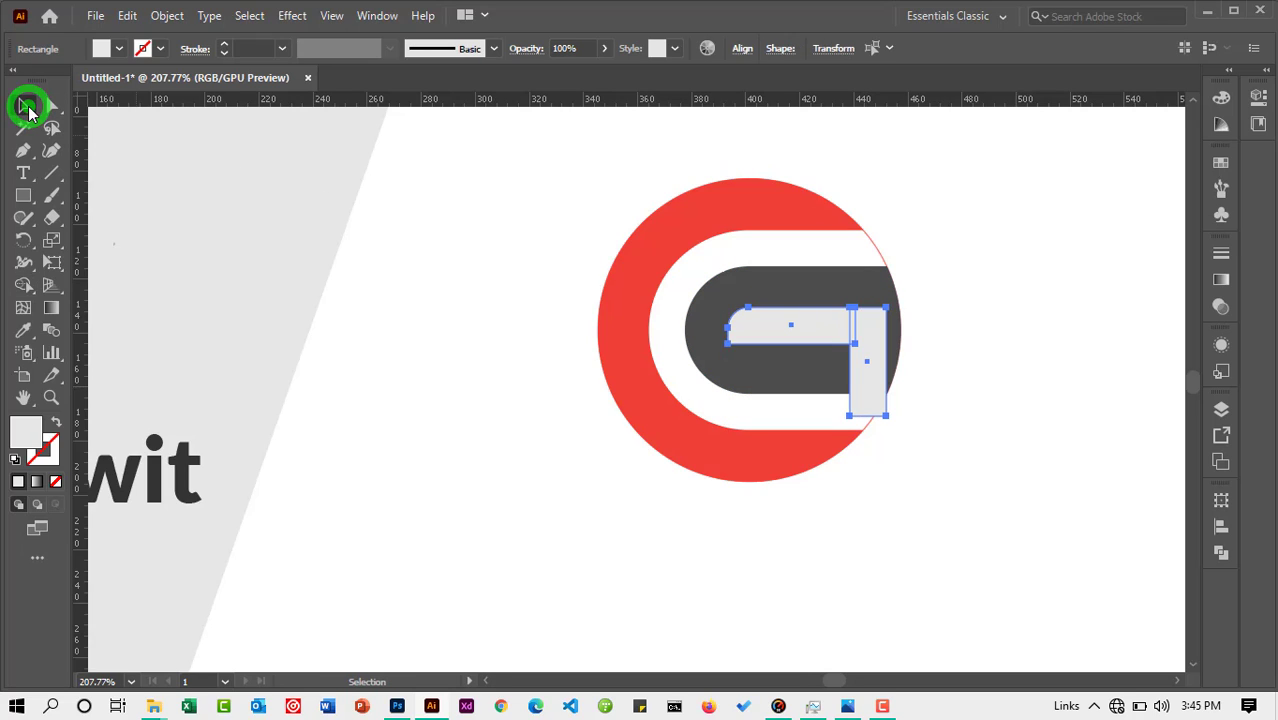
shift+click(754, 300)
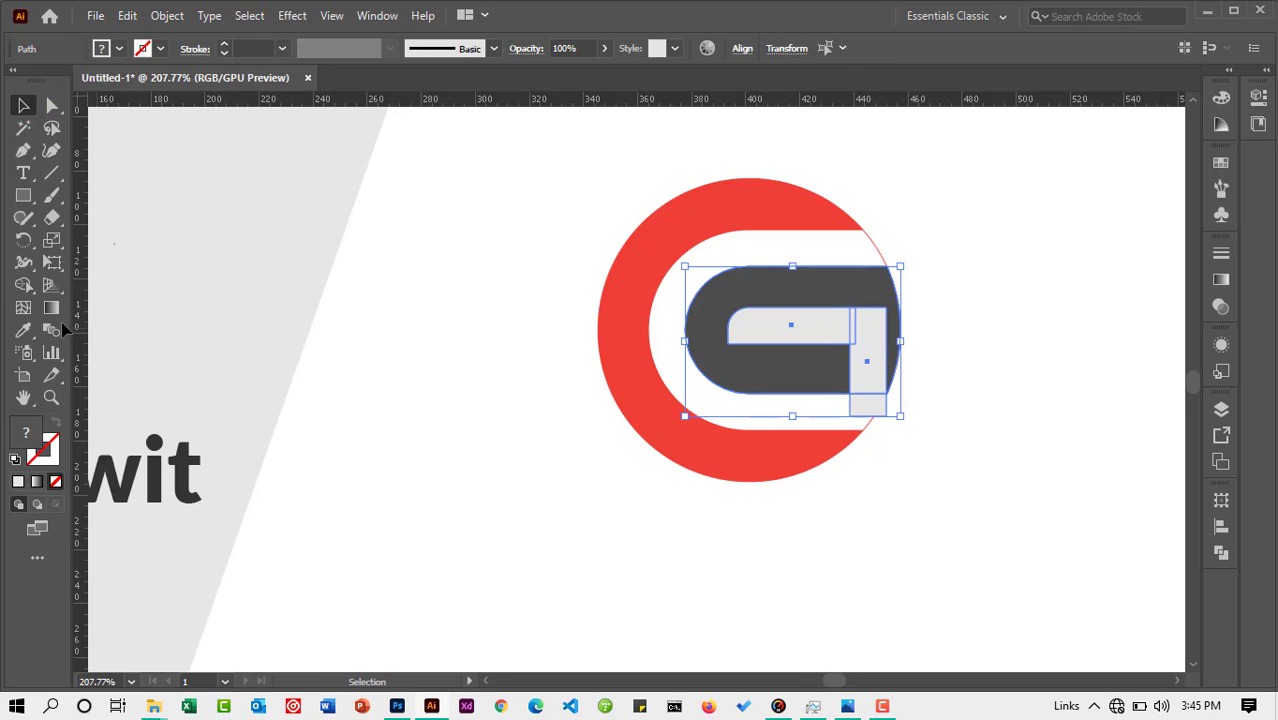
click(23, 284)
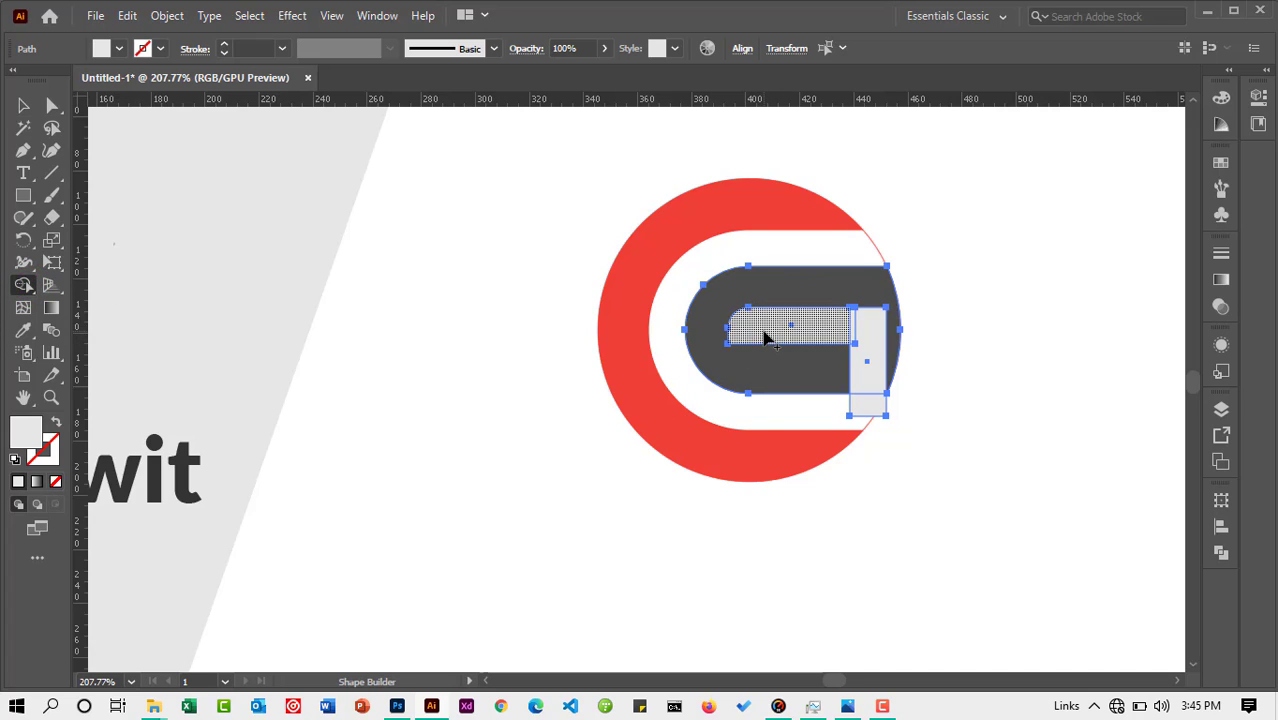
drag(765, 340, 868, 340)
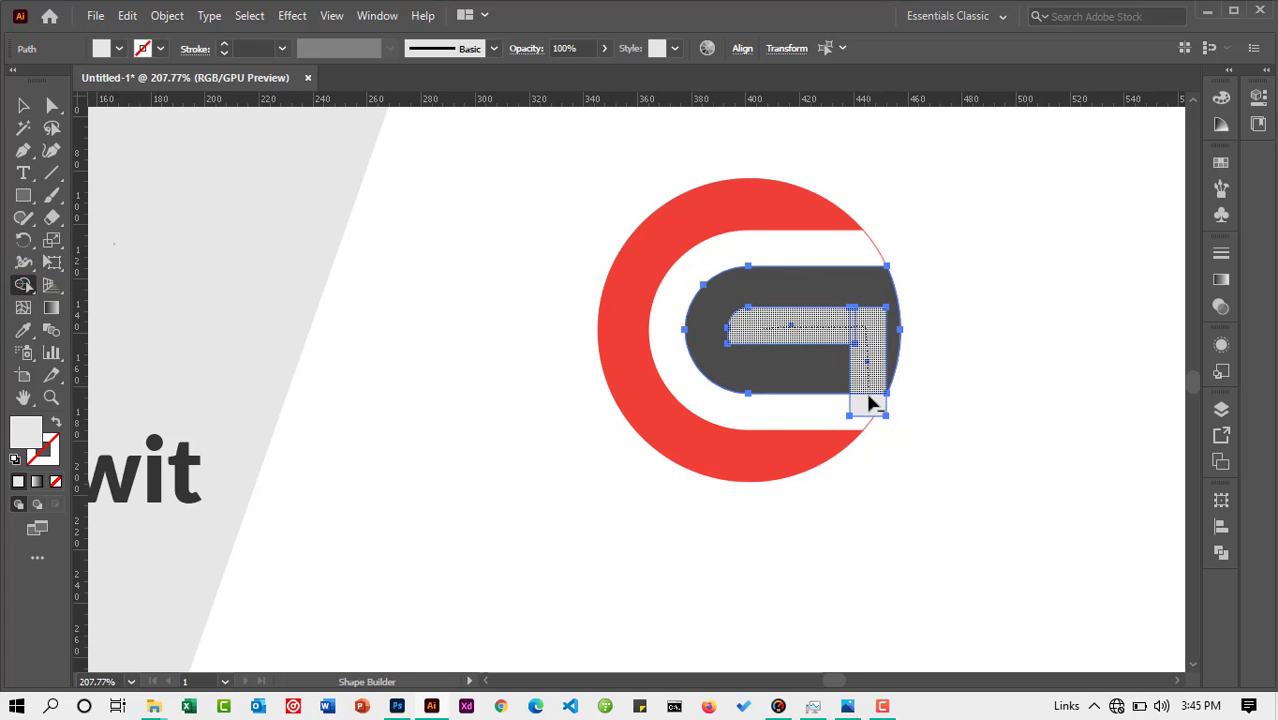
drag(868, 403, 870, 405)
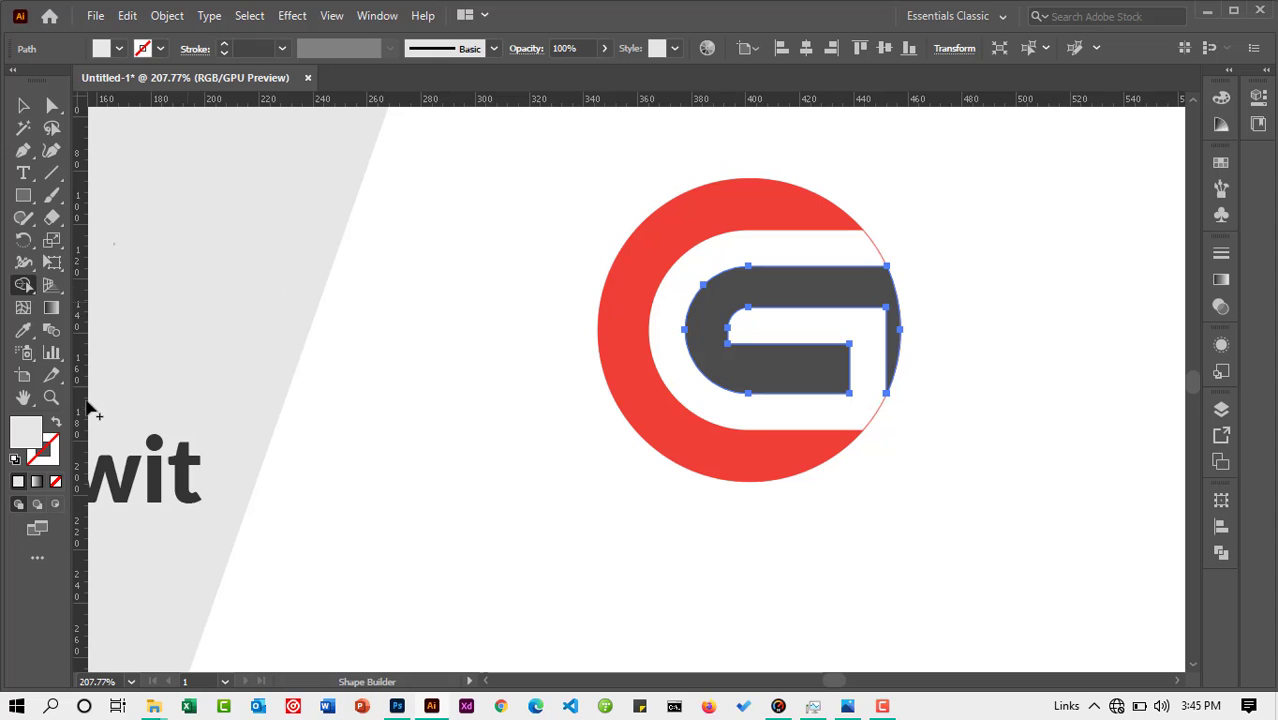
Pull the thin red circle outline off the logo's outer edge and place it over the logo, offset up and slightly left
click(51, 397)
drag(807, 374, 667, 362)
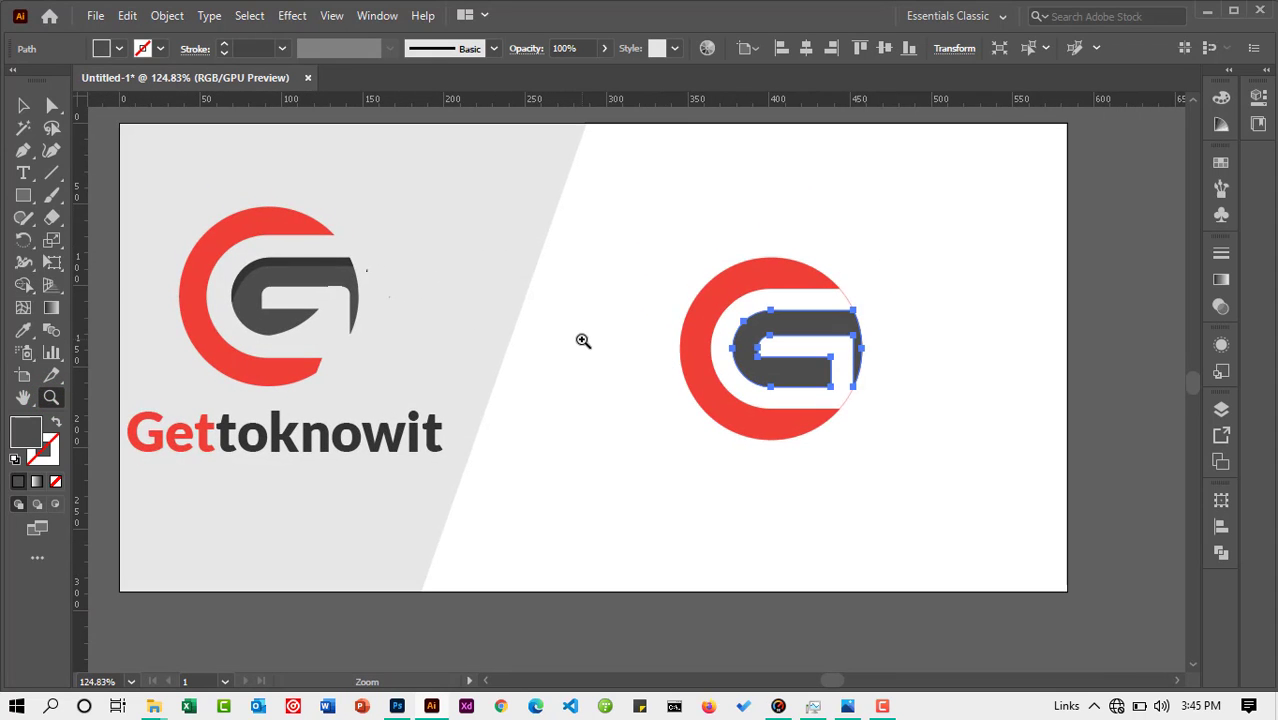
click(23, 105)
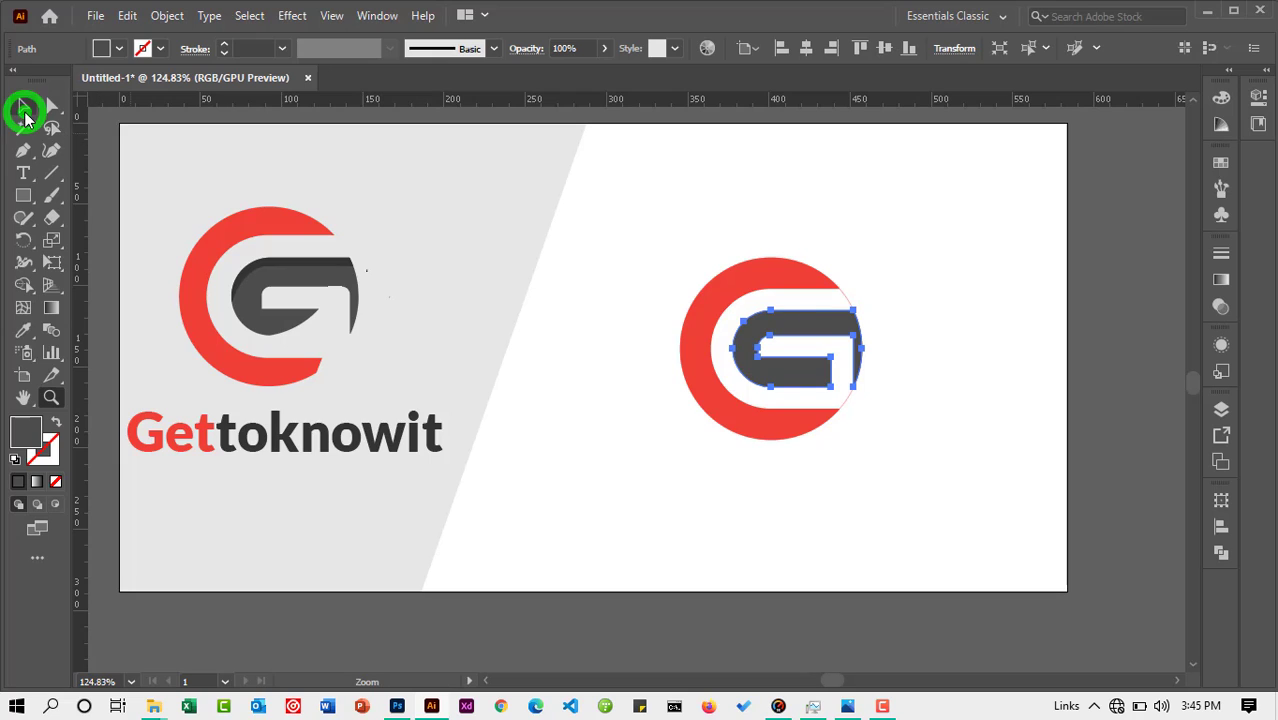
click(920, 362)
drag(850, 297, 1022, 182)
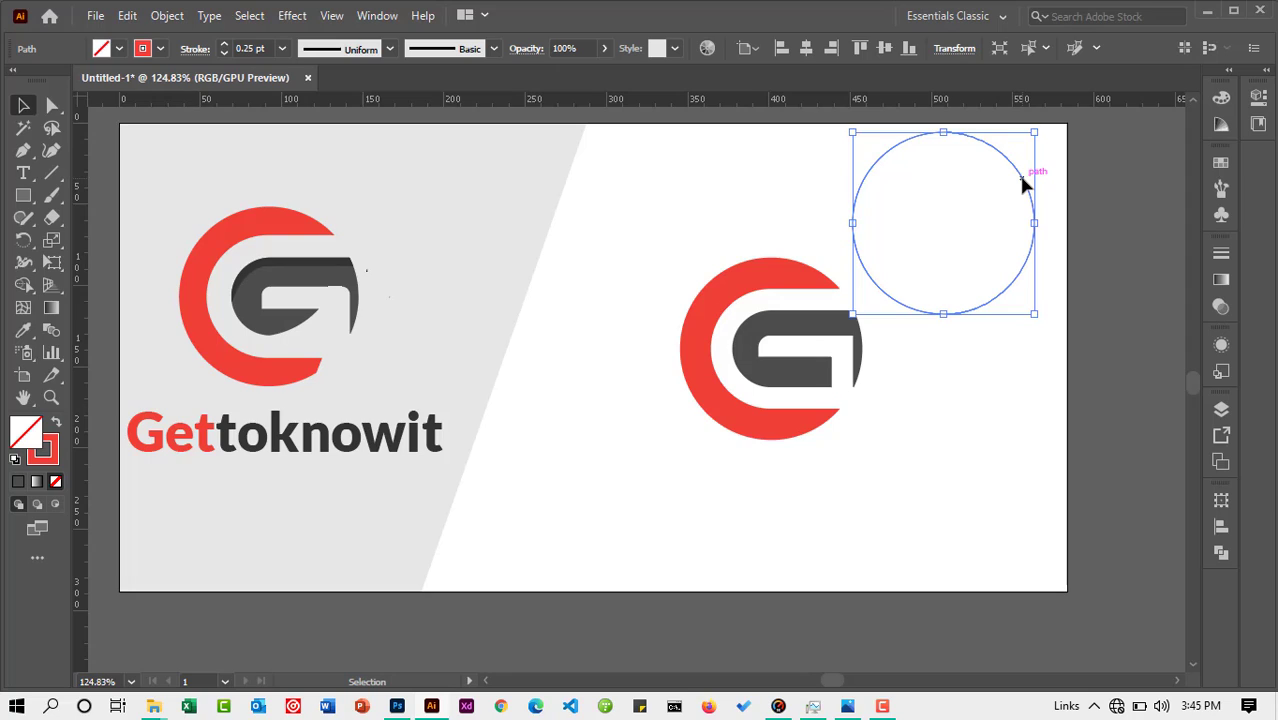
key(ctrl+shift+a)
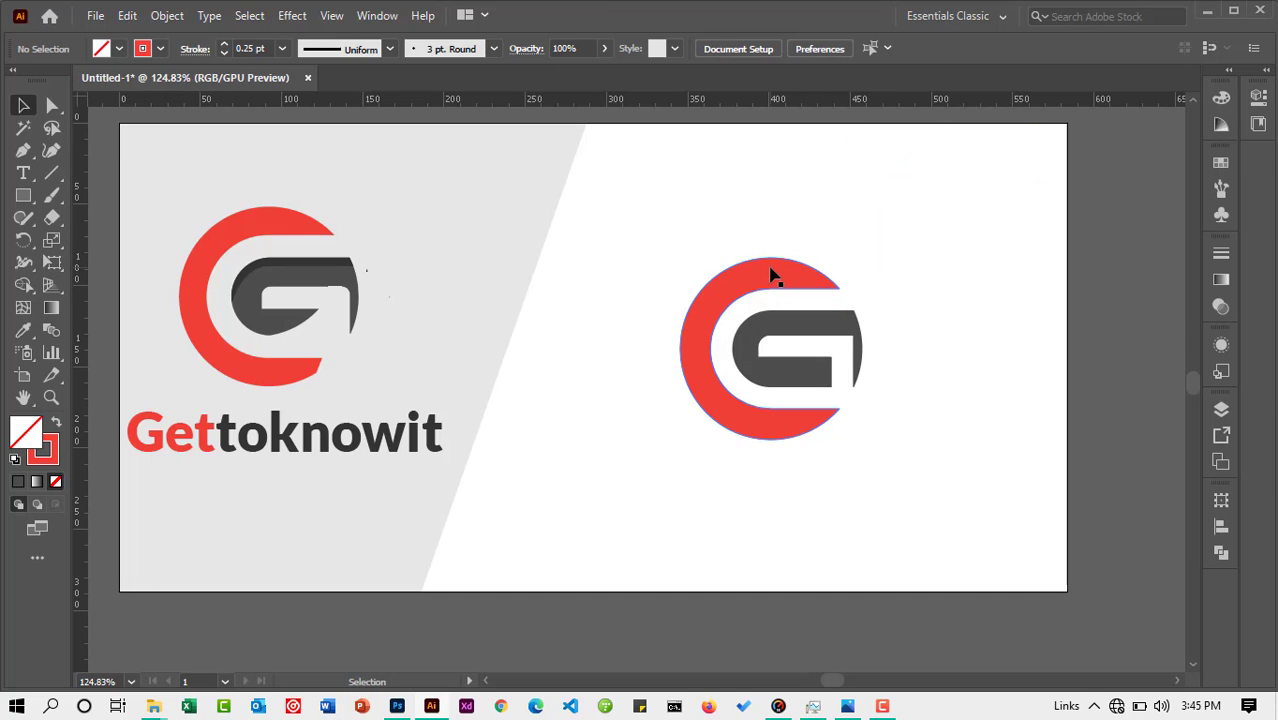
click(893, 277)
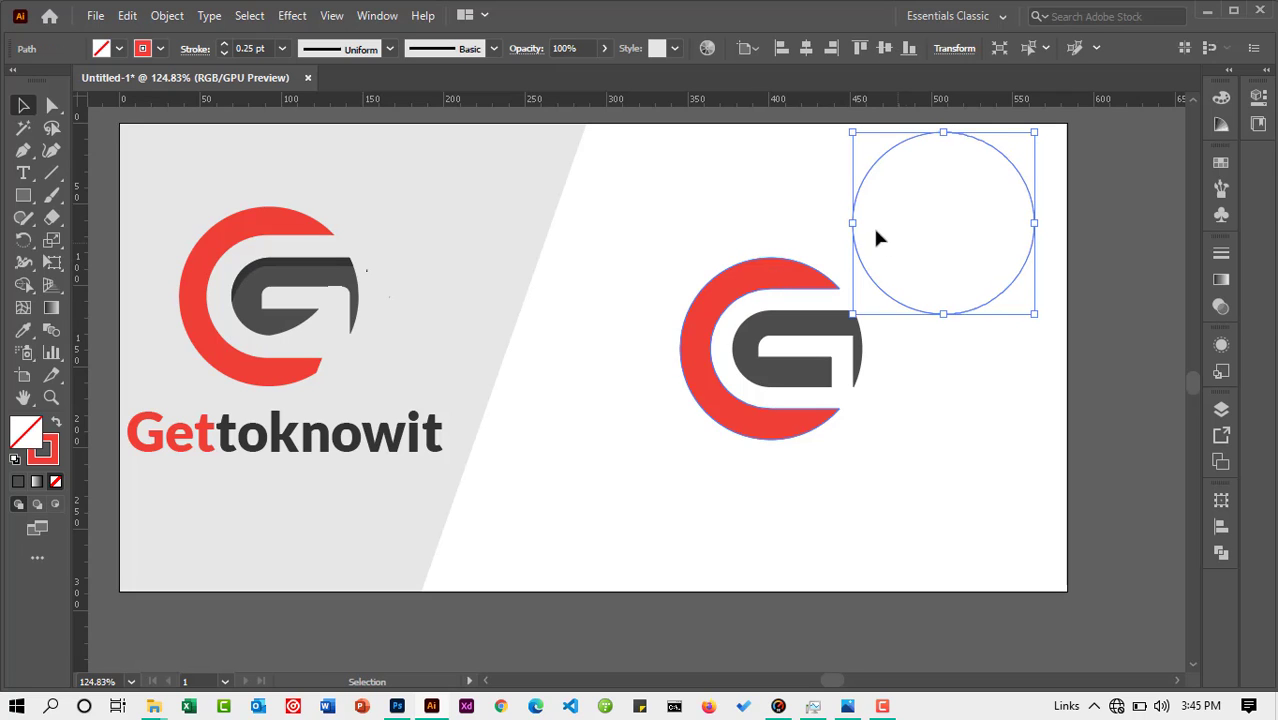
drag(858, 200, 674, 265)
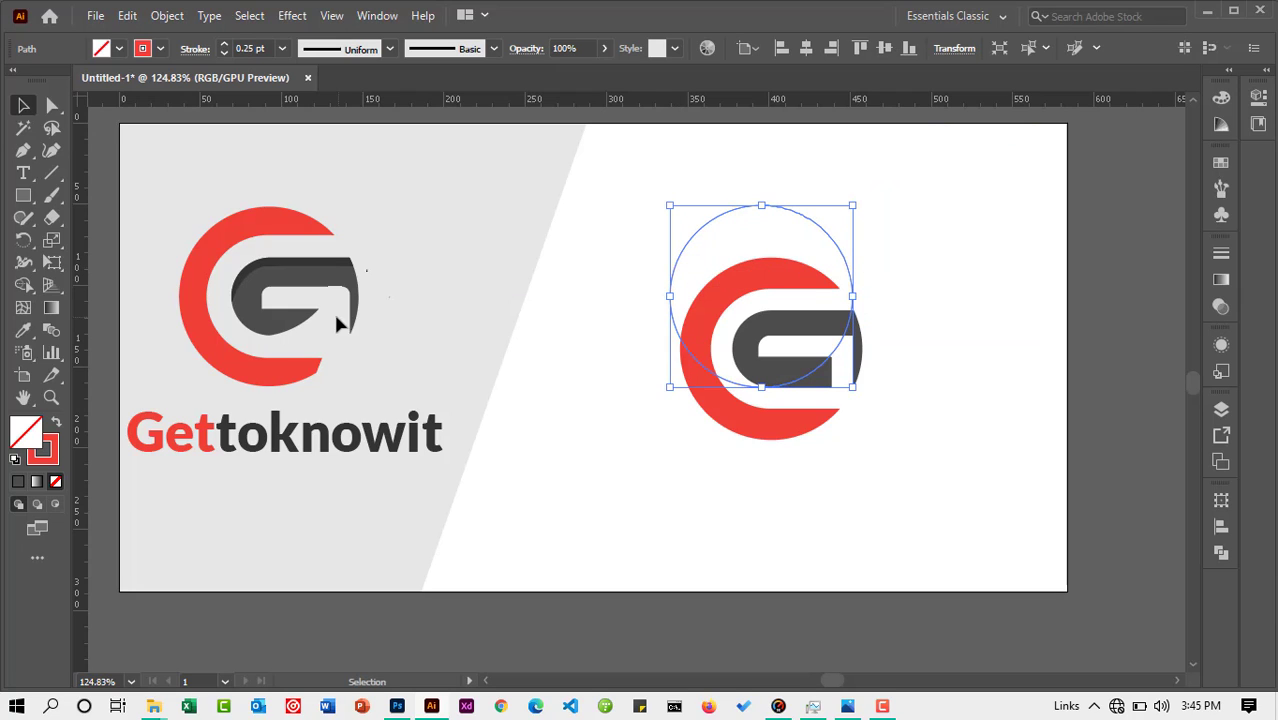
Nudge the circle outline slightly down and left so it passes through the upper-right corner of the dark shape's lower bar
click(51, 397)
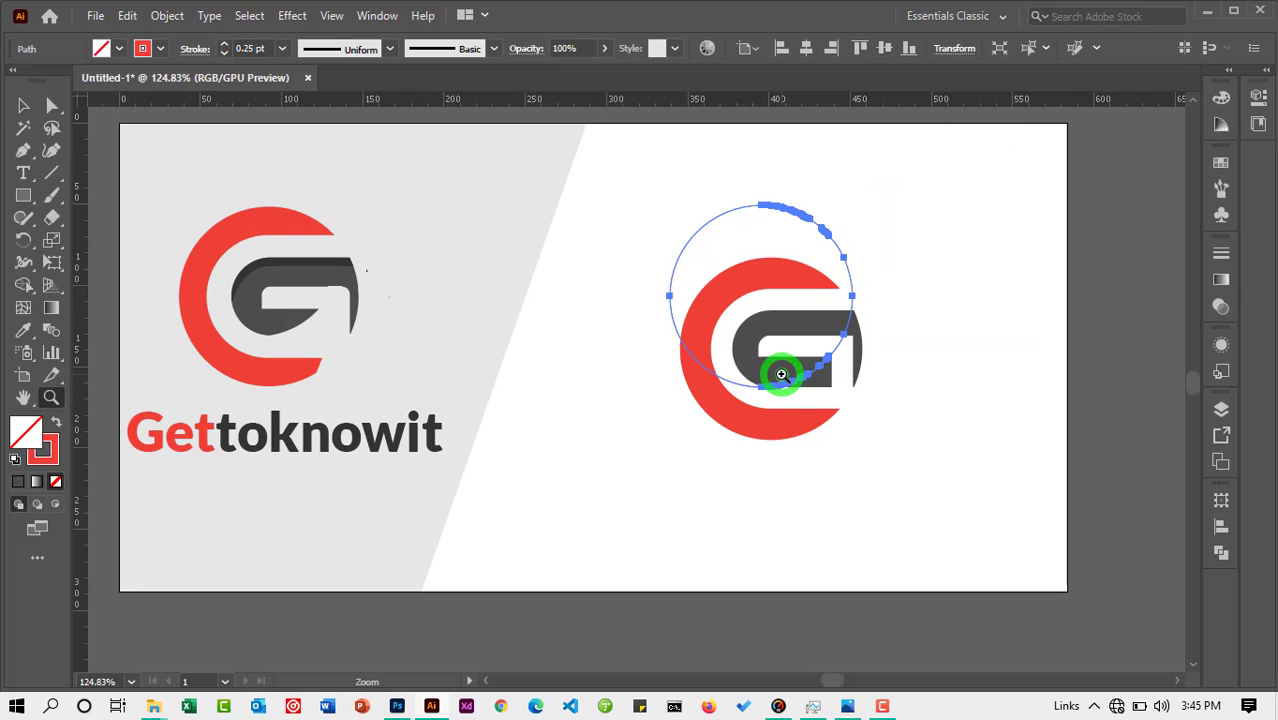
drag(777, 366, 1055, 379)
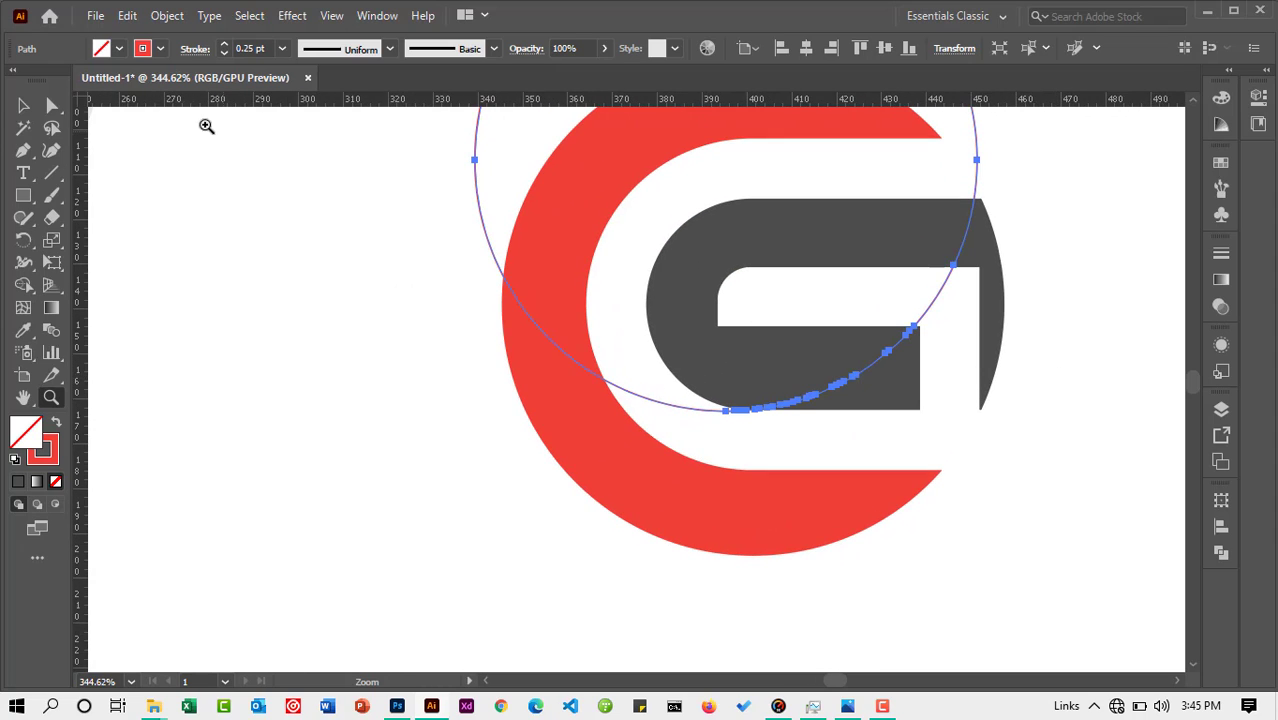
click(24, 105)
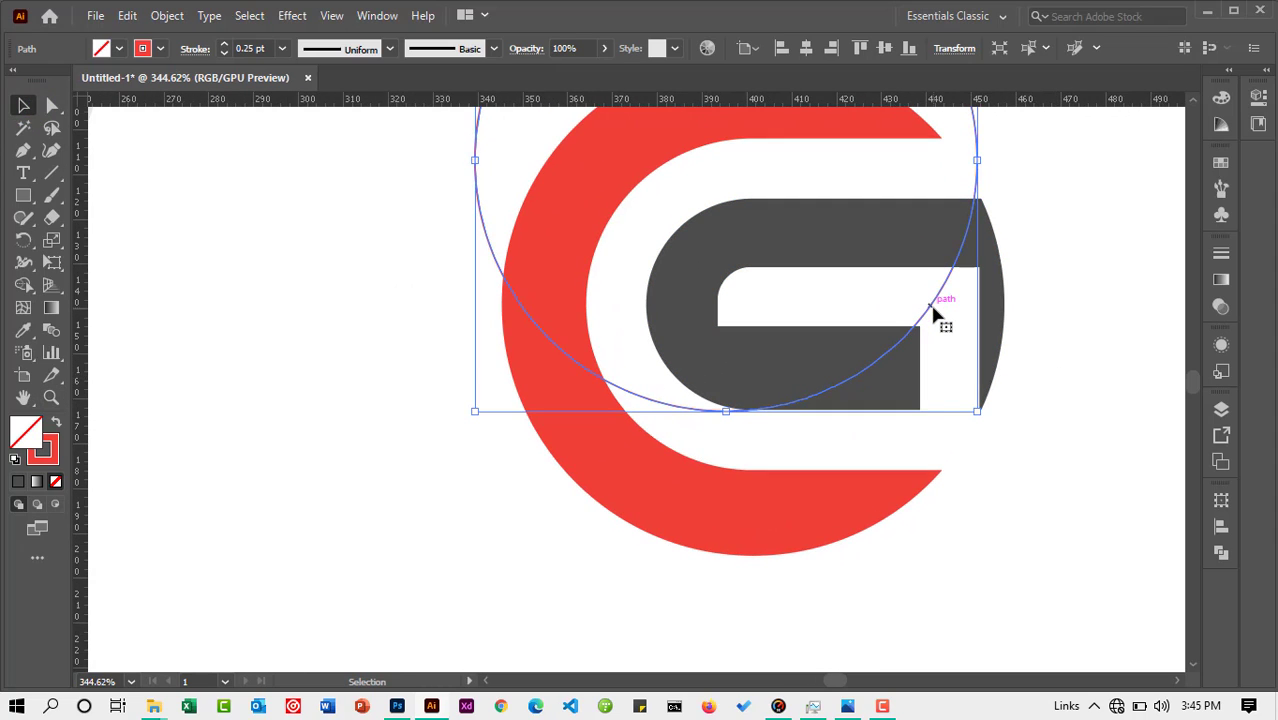
mouse_move(929, 306)
mouse_down()
mouse_move(896, 317)
mouse_move(925, 320)
mouse_up()
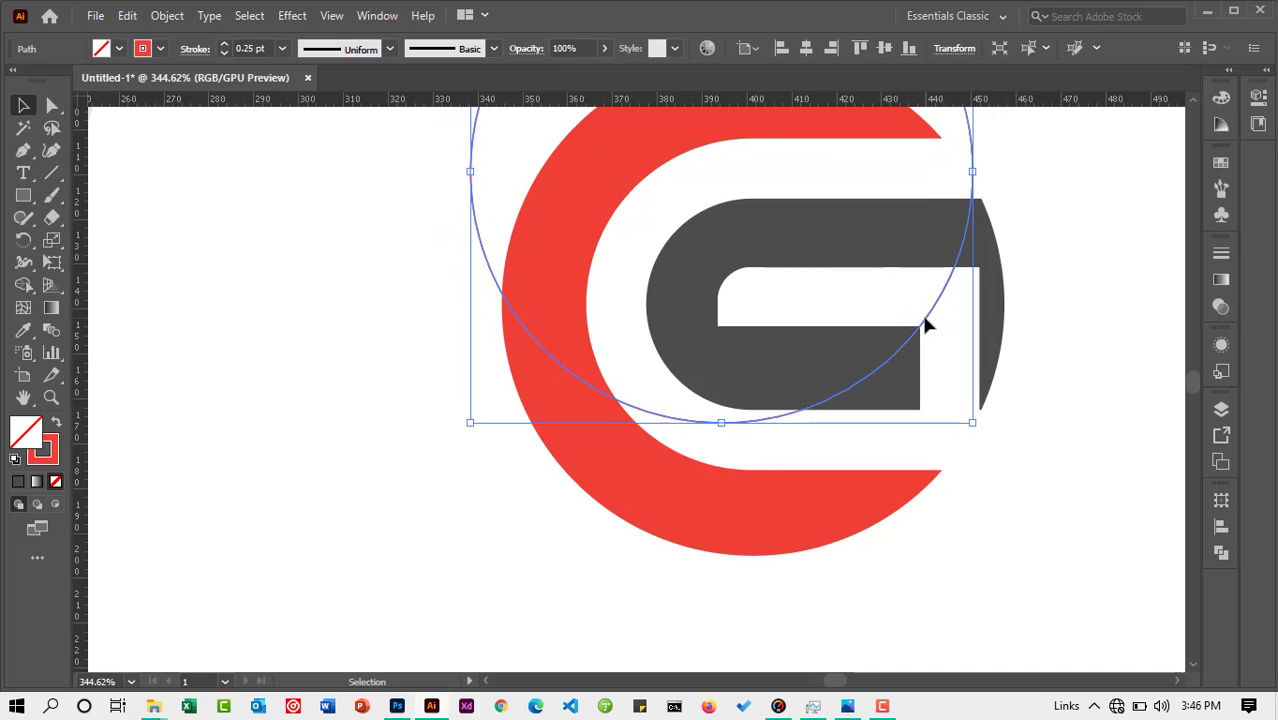
Trim the lower bar's corner outside the circle off the dark shape with Shape Builder, and move the circle outline clear of the logo
click(51, 399)
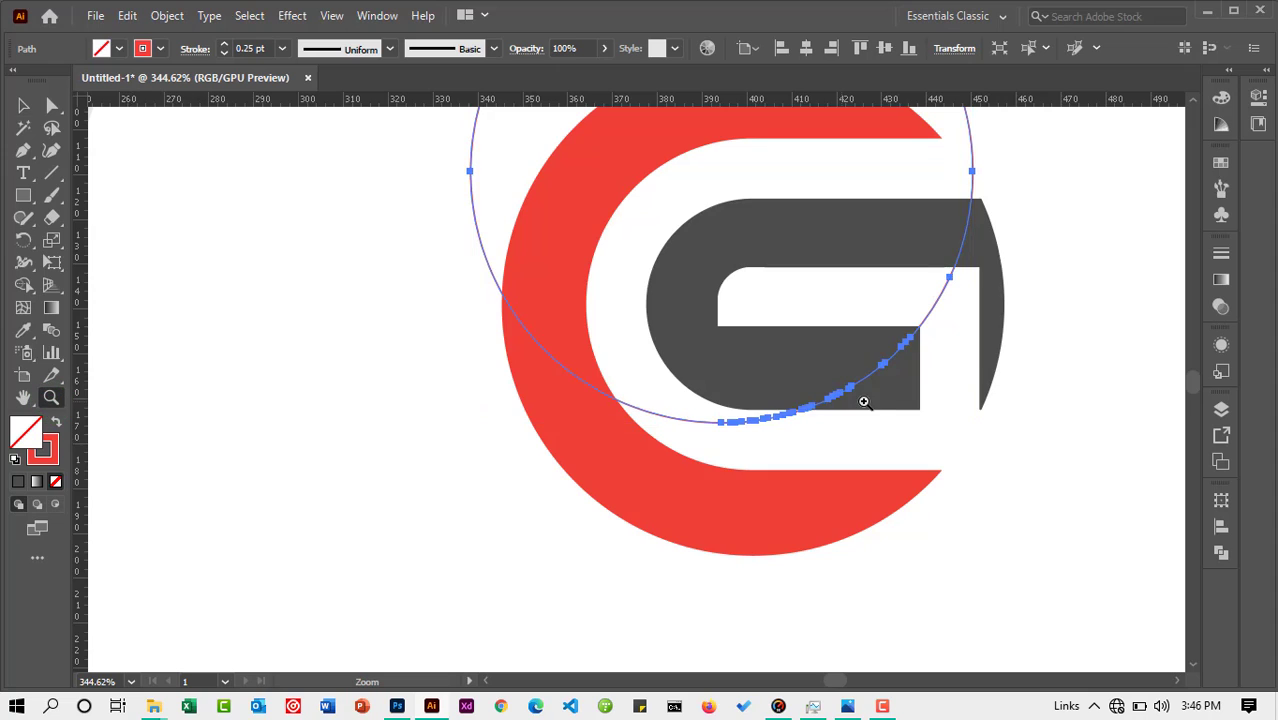
alt+click(862, 403)
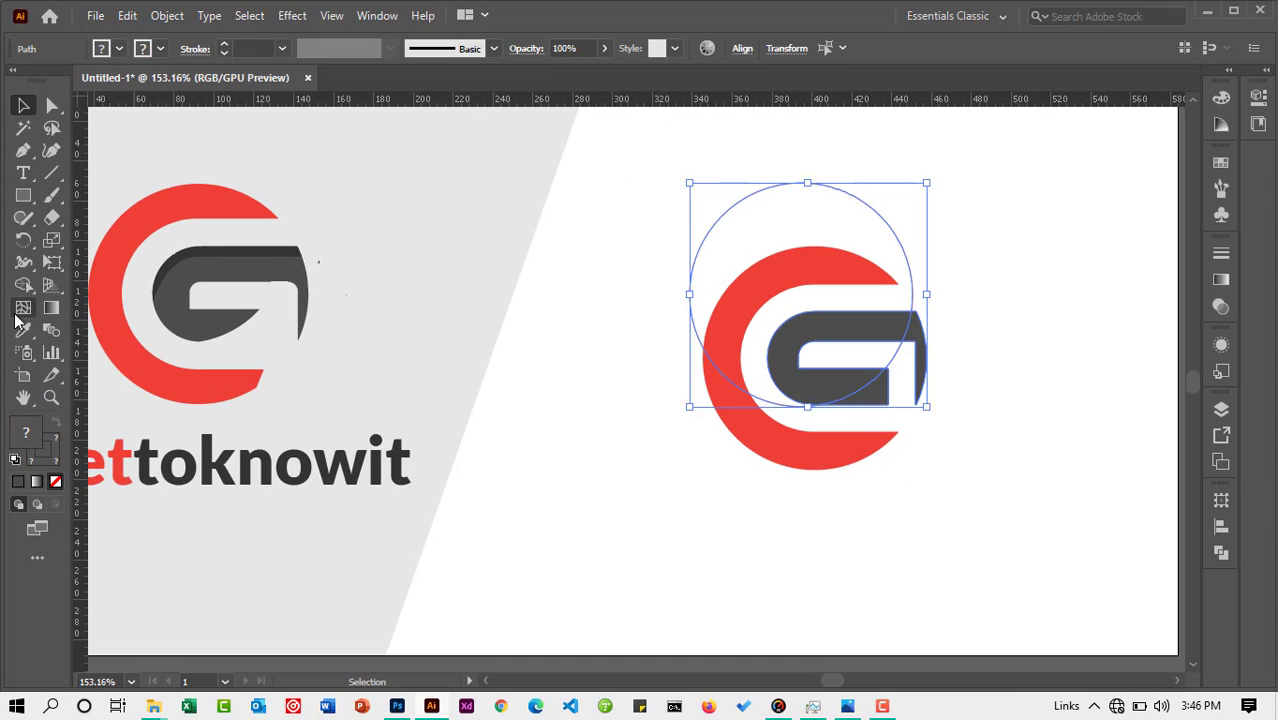
click(25, 287)
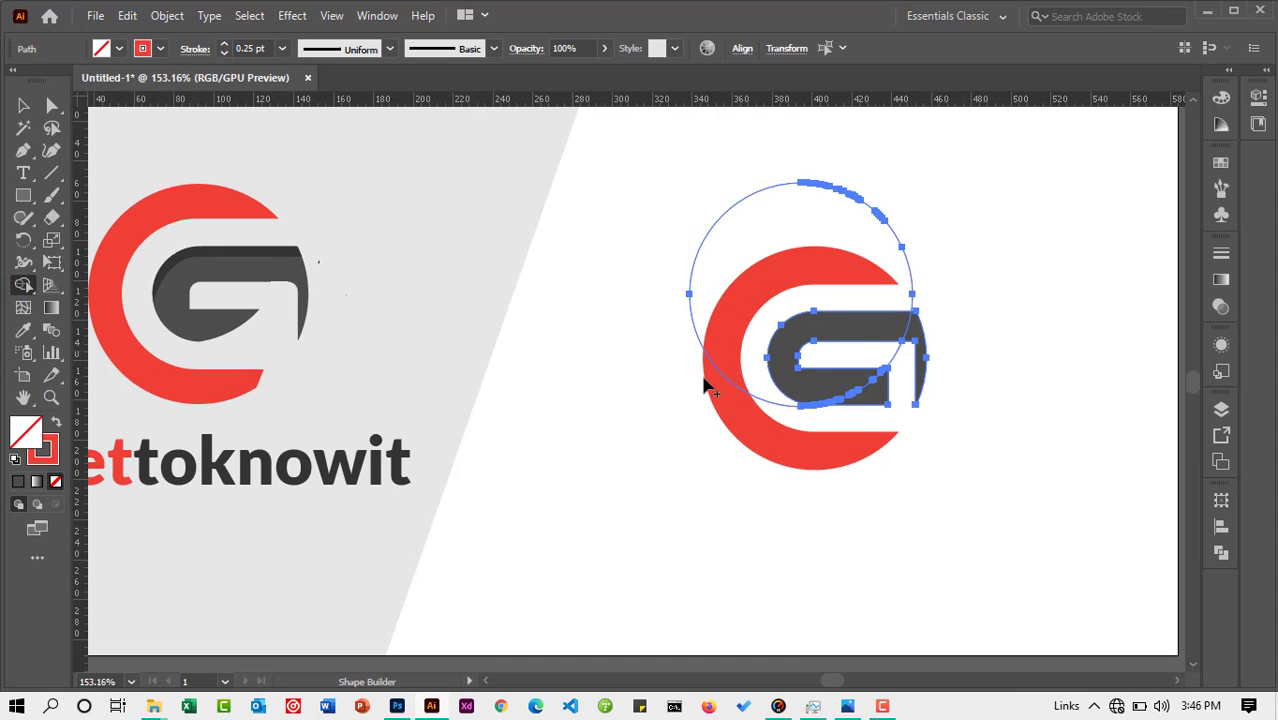
alt+click(876, 403)
click(22, 107)
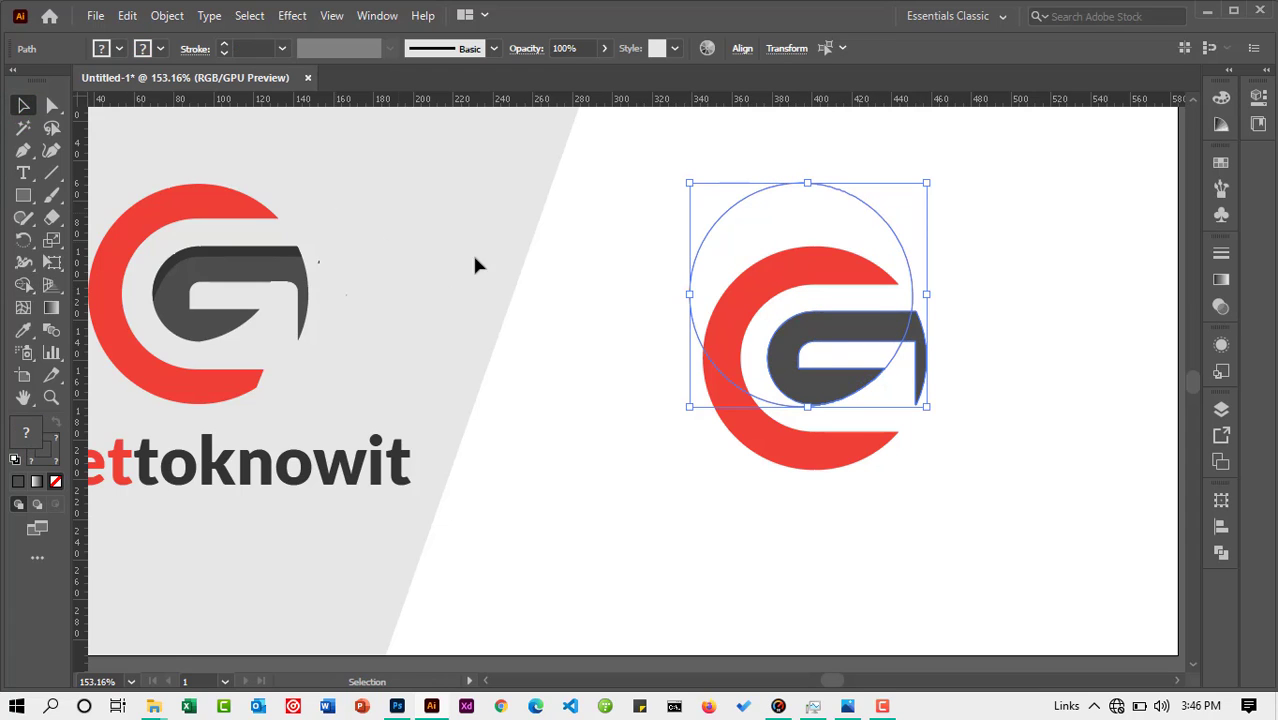
click(556, 296)
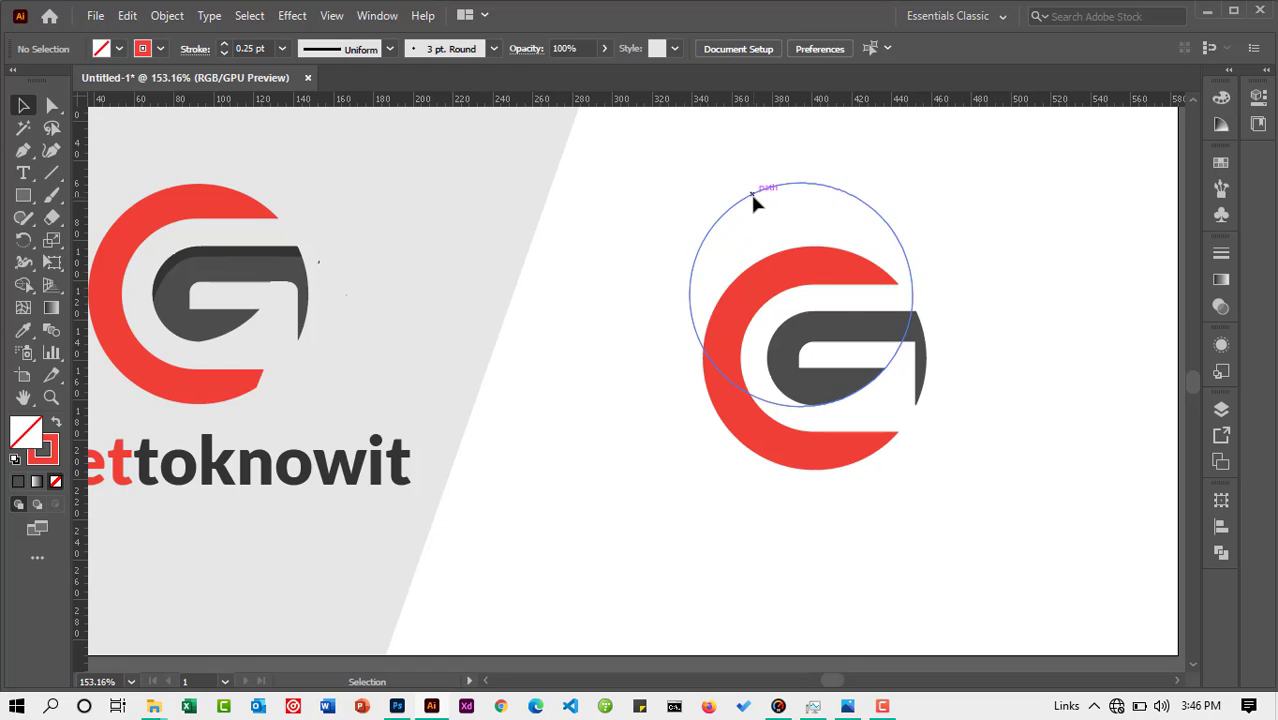
drag(755, 204, 517, 203)
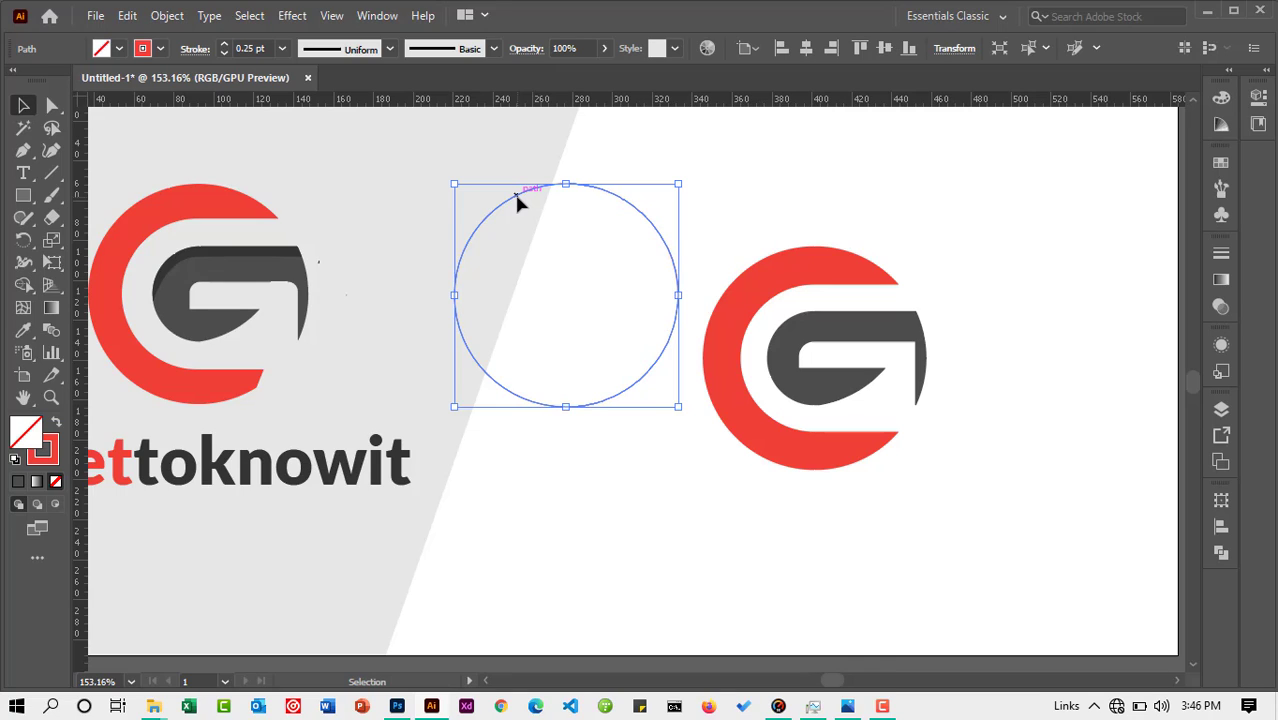
Round only the upper-right inner corner of the dark shape's notch to a radius of about 8.4 px
click(917, 345)
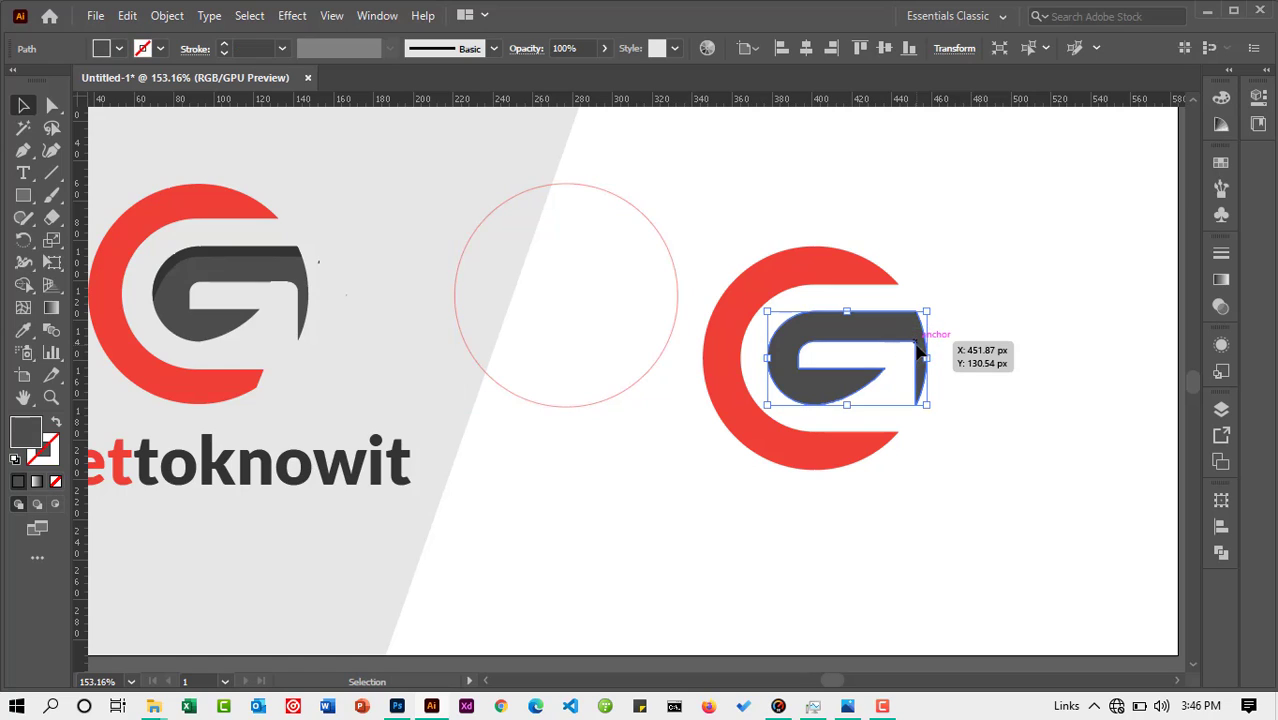
click(51, 105)
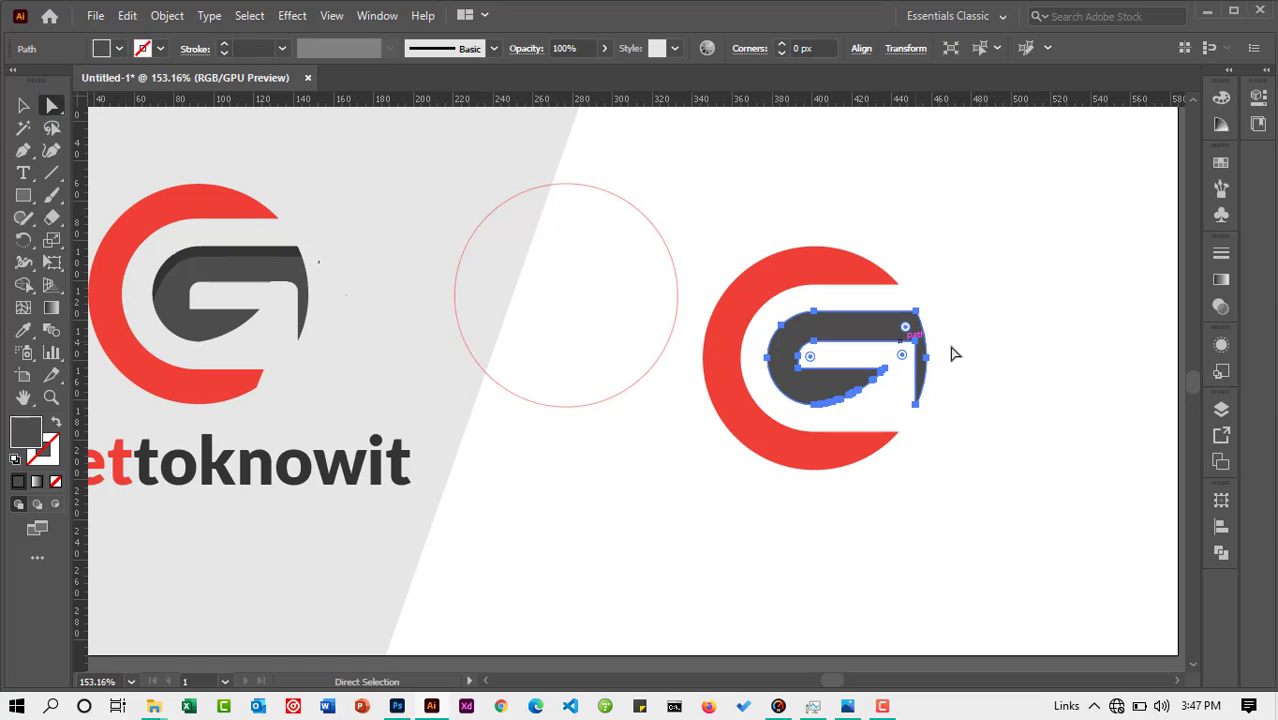
click(910, 345)
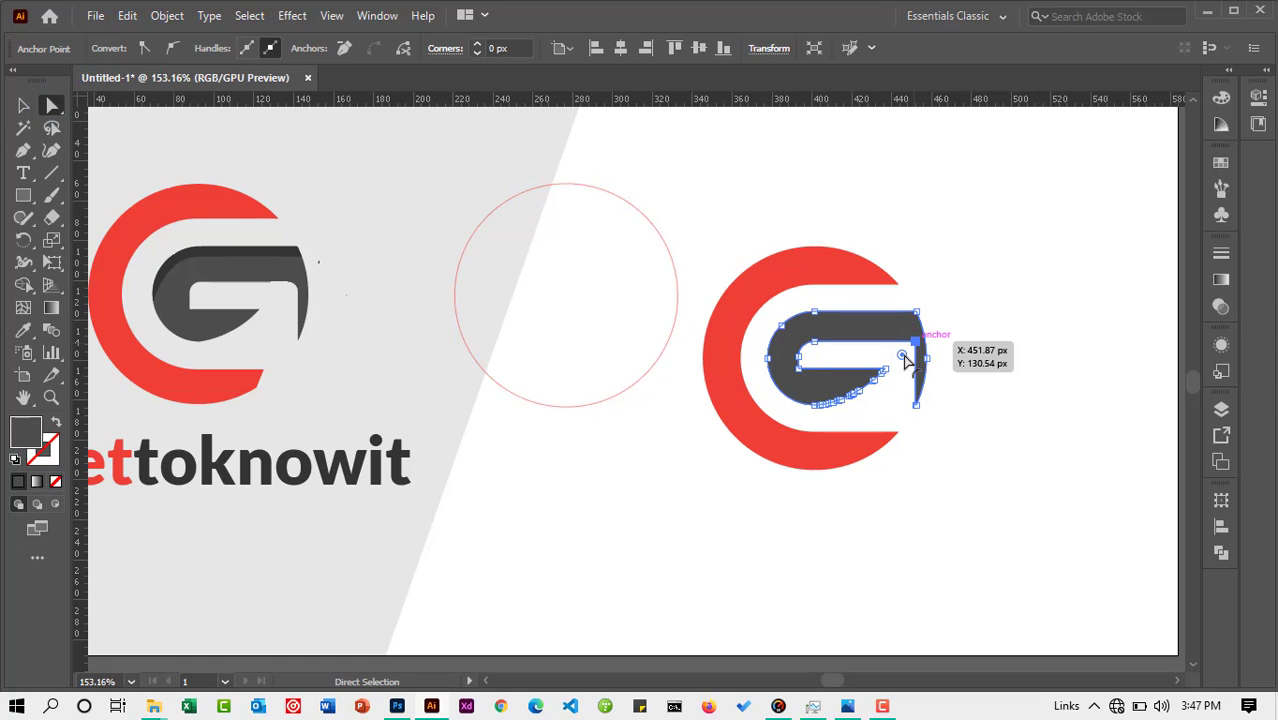
click(903, 357)
drag(903, 357, 897, 361)
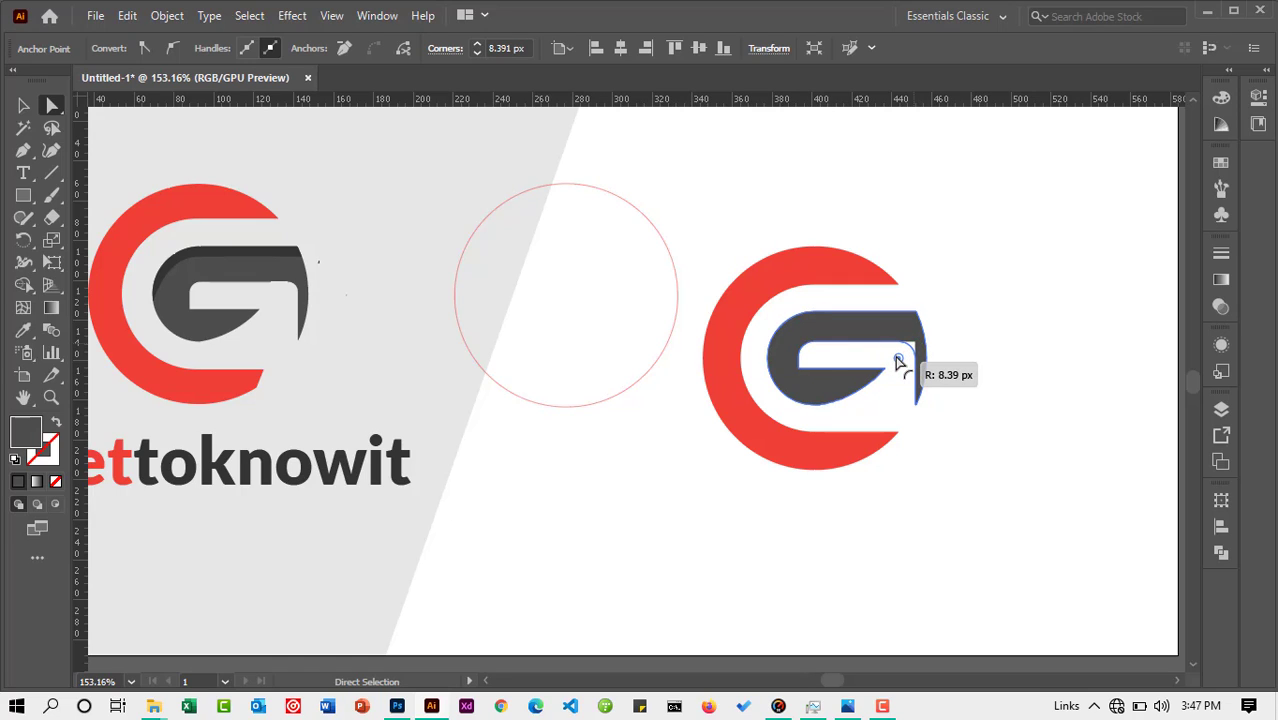
click(951, 355)
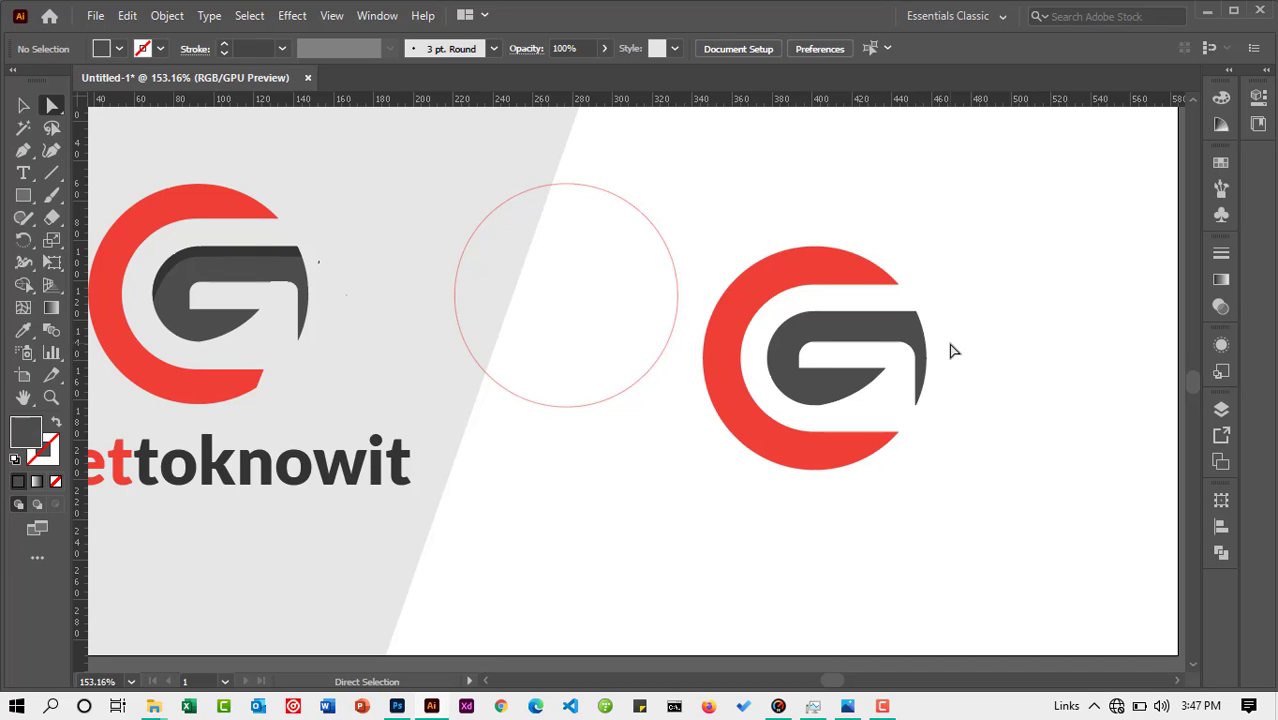
Draw a slanted straight line about 42 px long with the Pen tool across the lower tip of the red C
scroll(951, 351, down, 1)
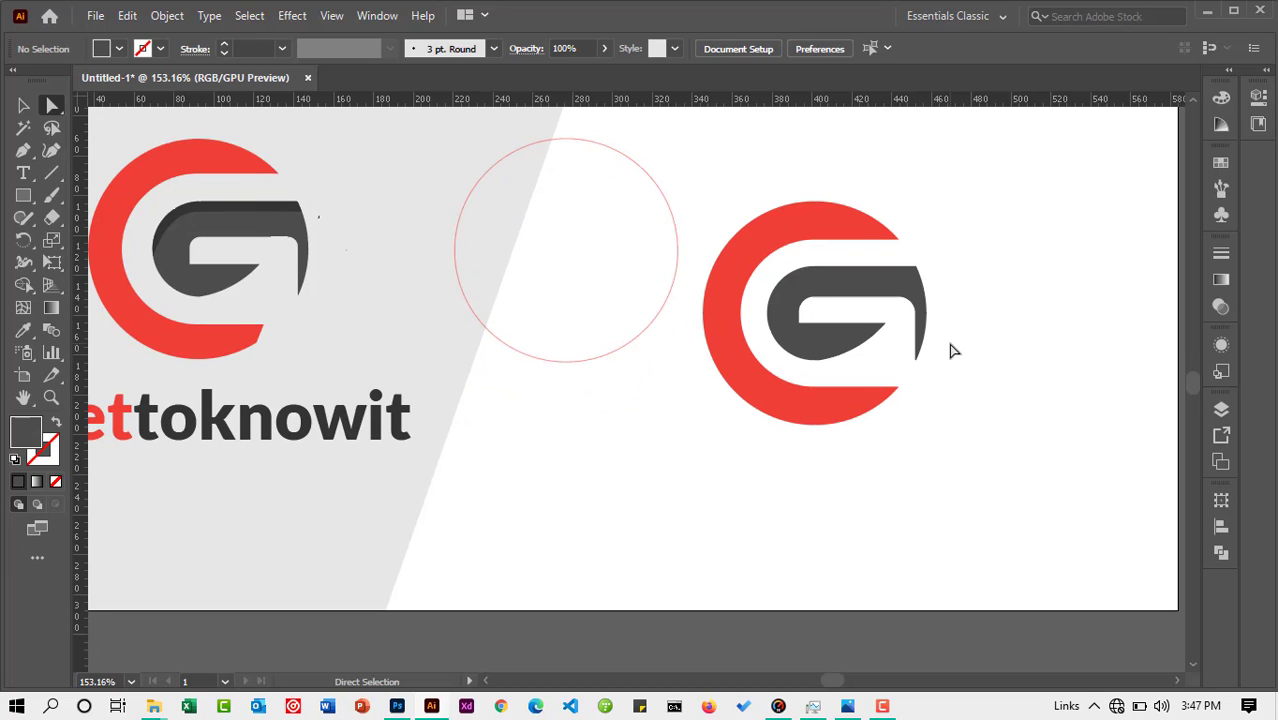
click(23, 150)
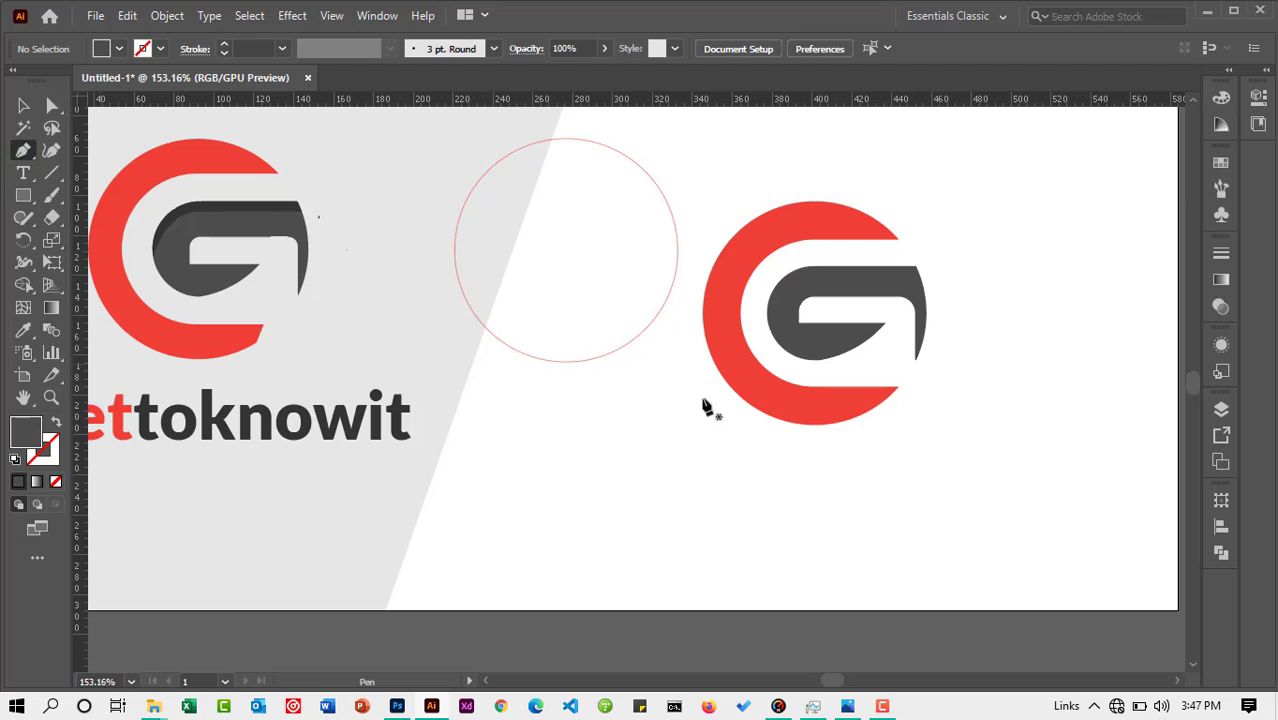
click(891, 358)
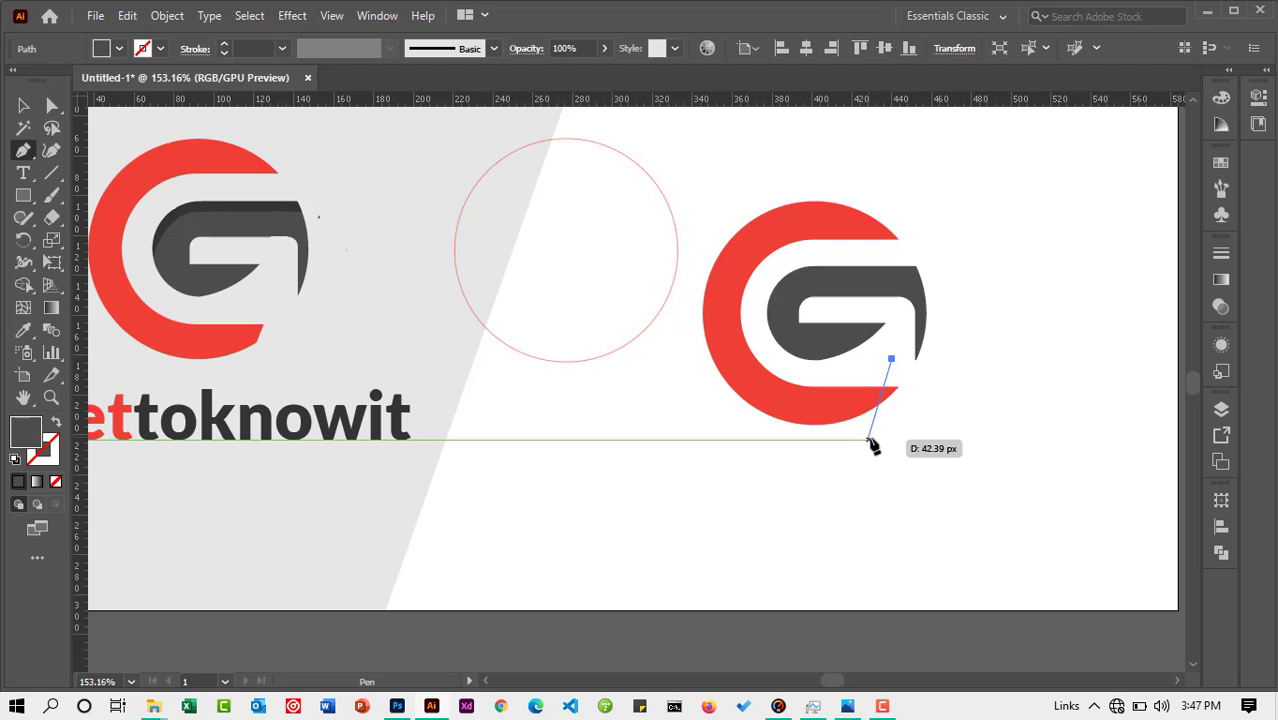
click(866, 441)
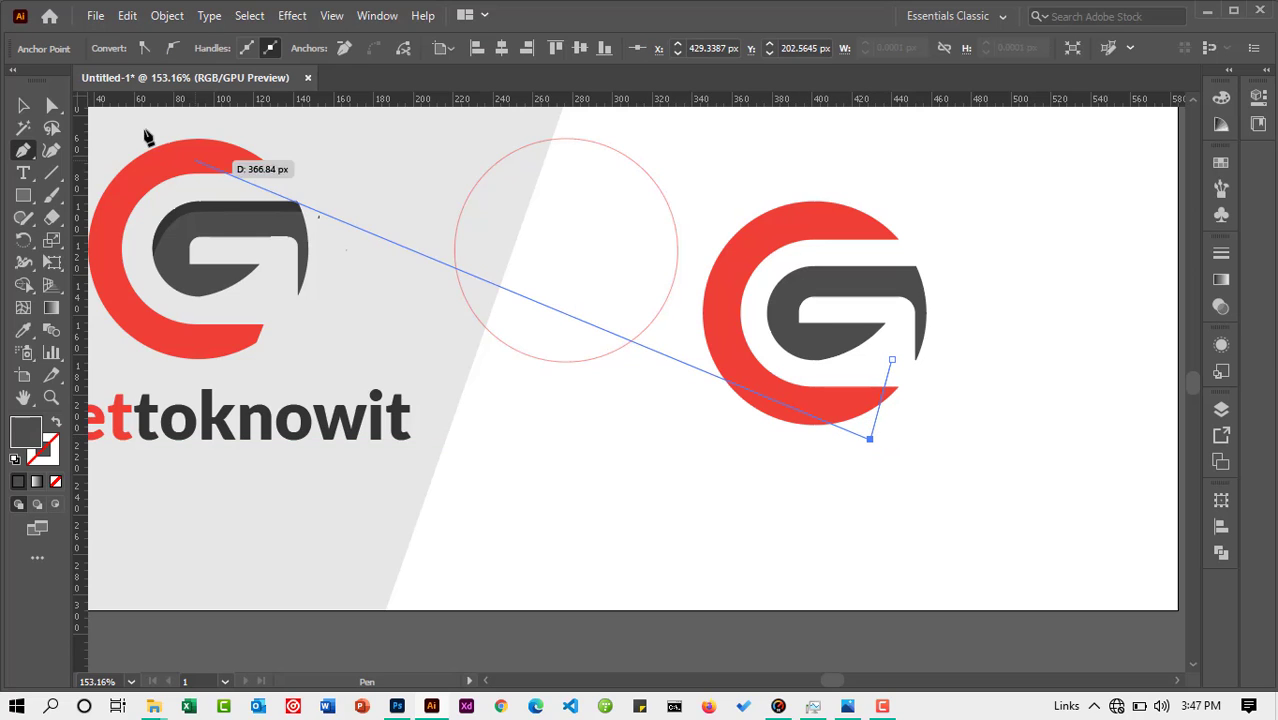
click(23, 106)
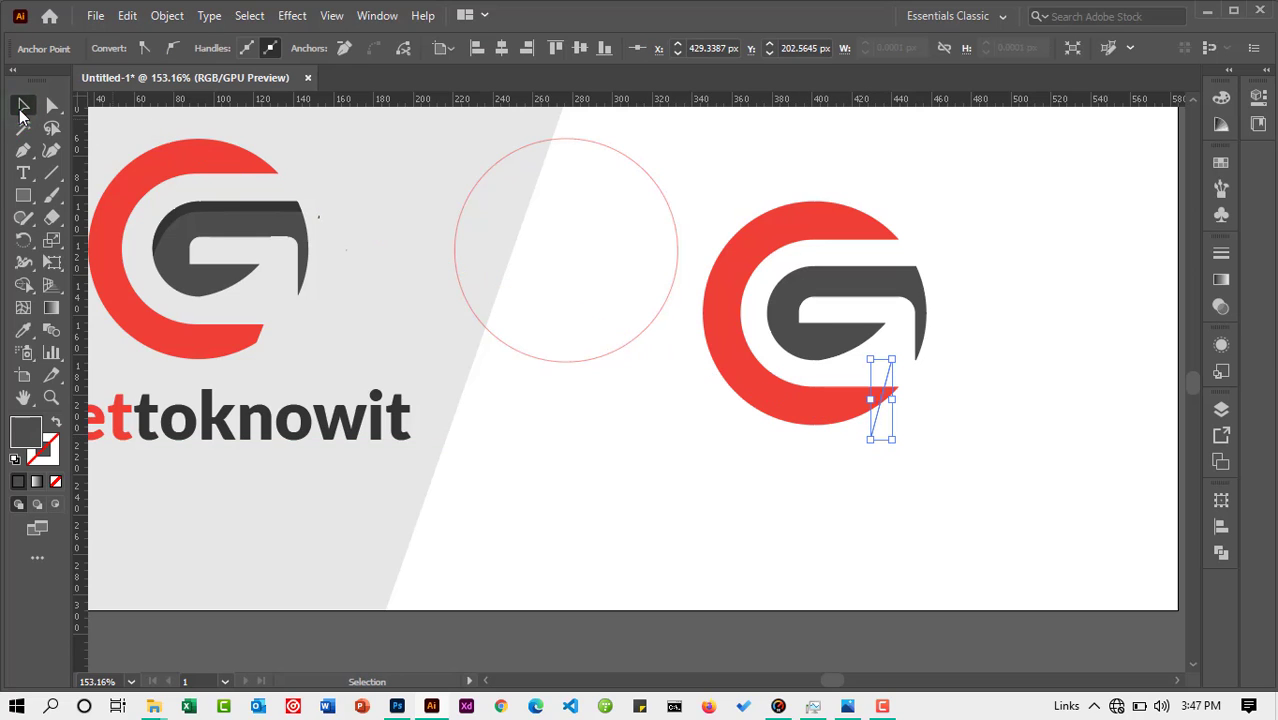
Divide the red C along the slanted line with Divide Objects Below and delete the cut-off lower tip
click(167, 26)
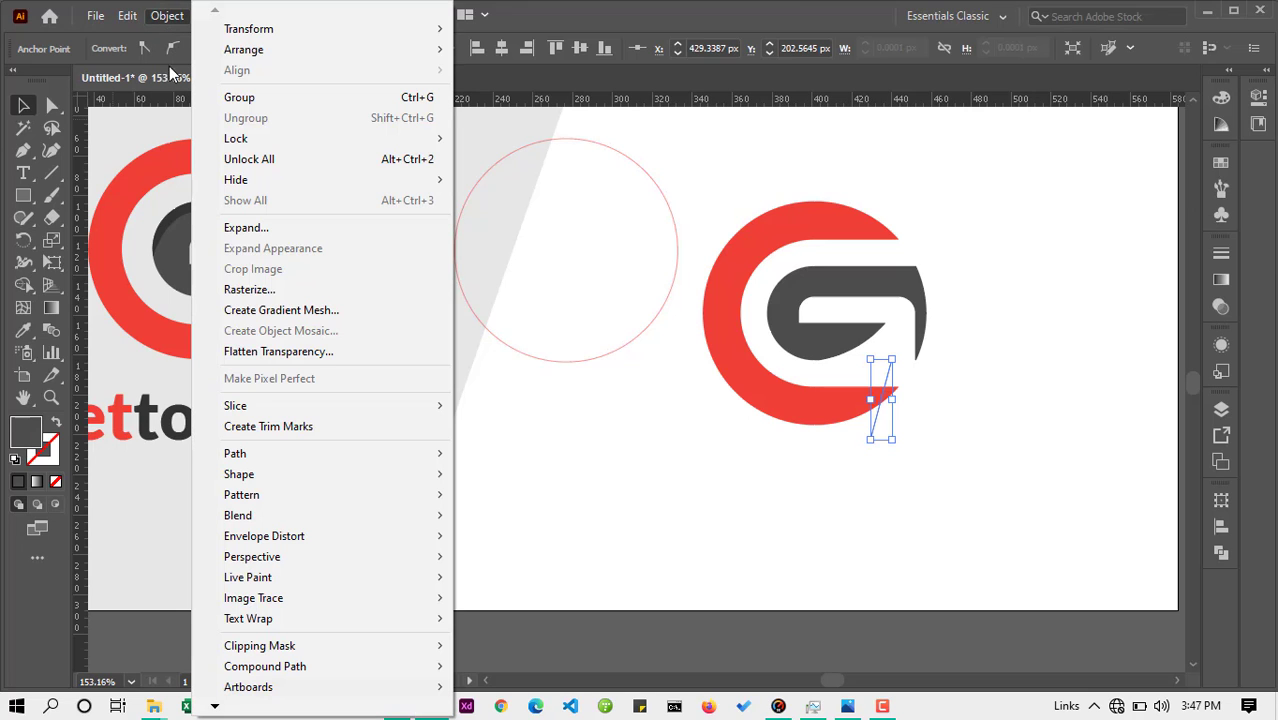
mouse_move(314, 453)
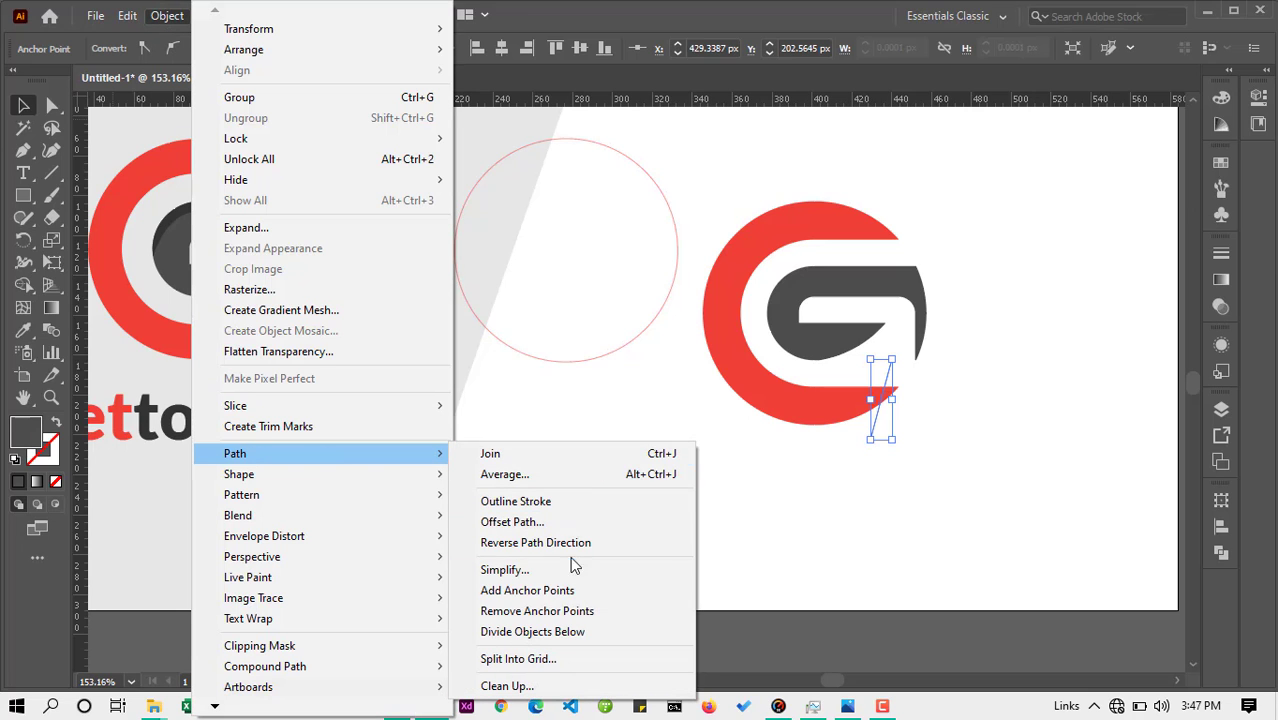
click(535, 632)
click(897, 485)
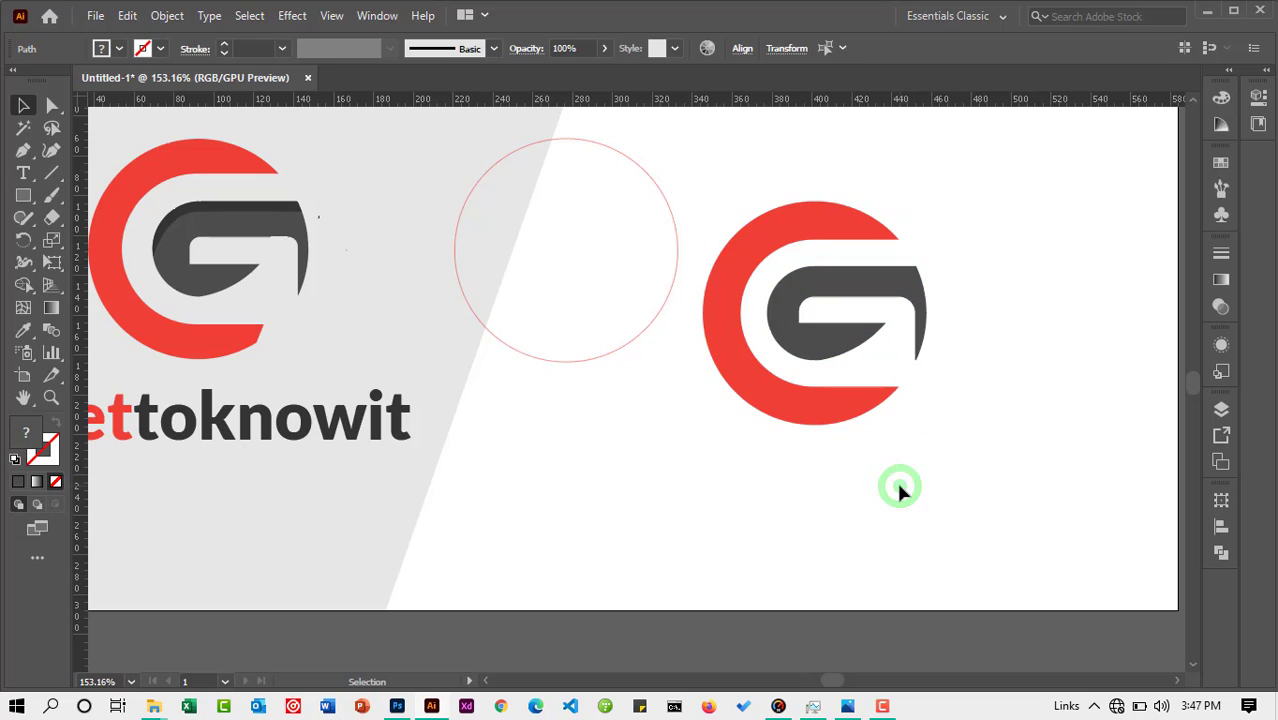
click(889, 392)
drag(889, 392, 960, 446)
key(Delete)
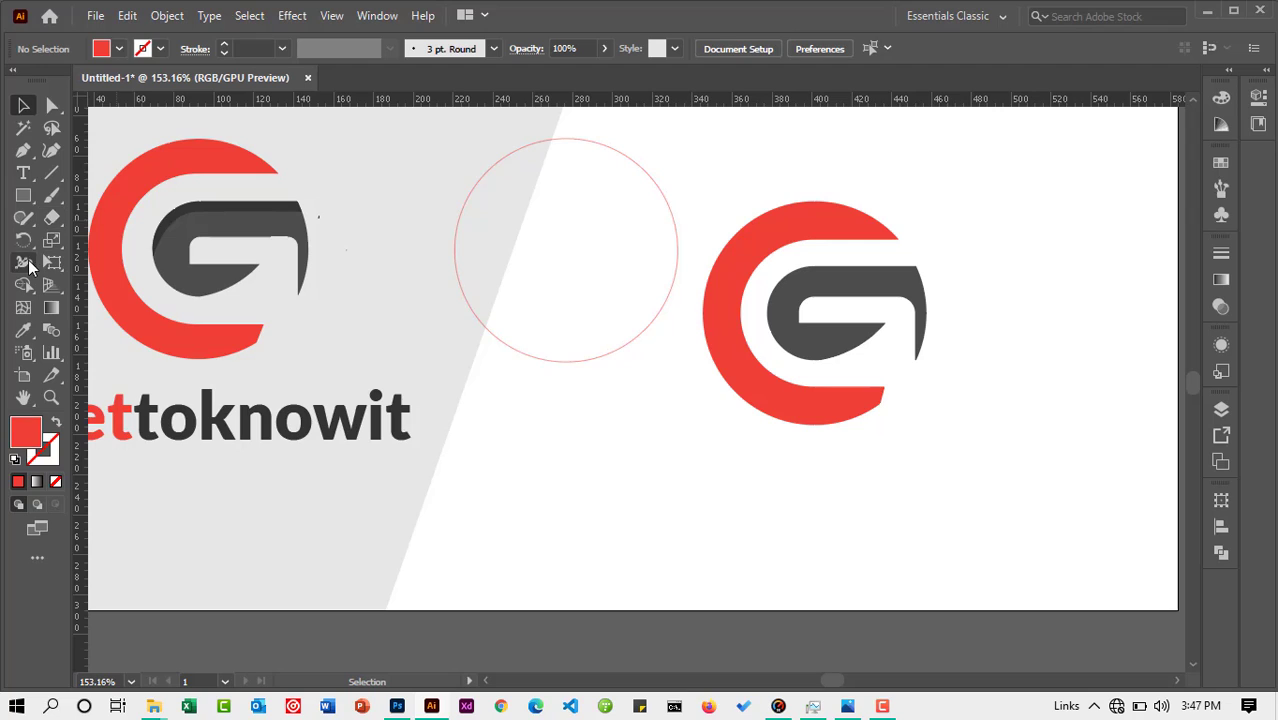
Draw a closed curved band with the Pen tool covering the dark shape's upper edge, from its left side past its upper-right corner
click(18, 151)
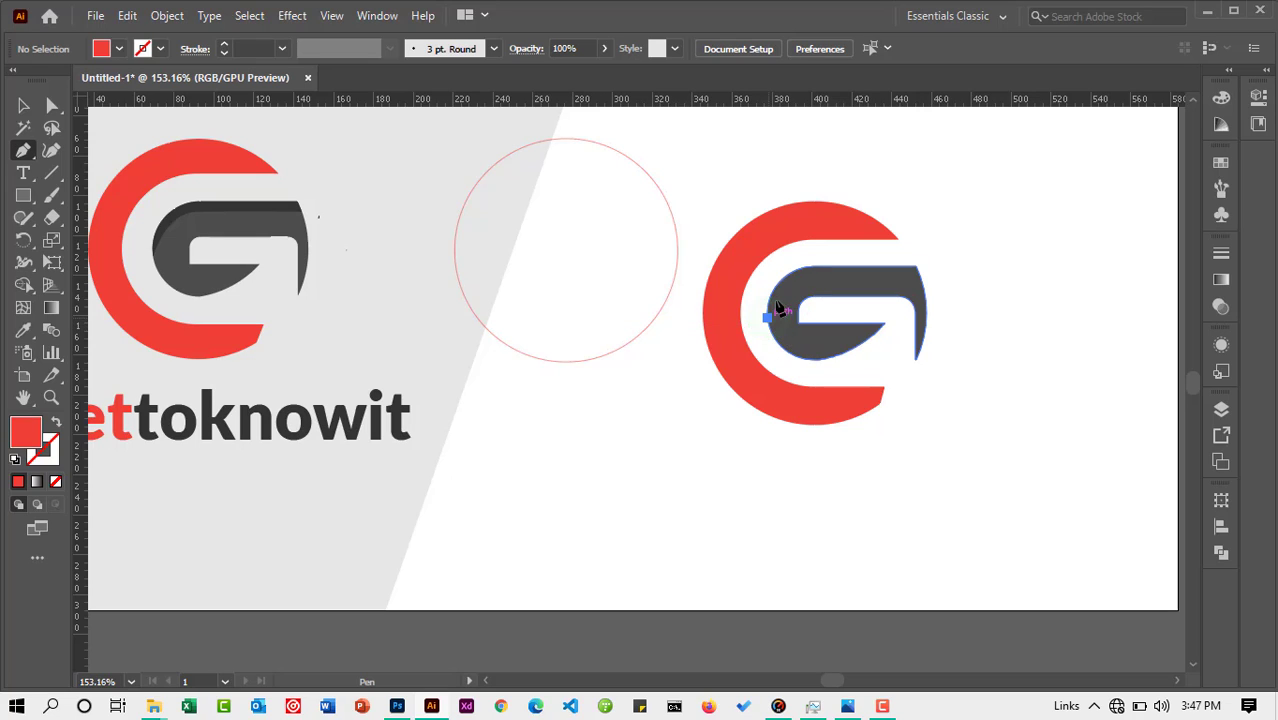
drag(766, 317, 813, 282)
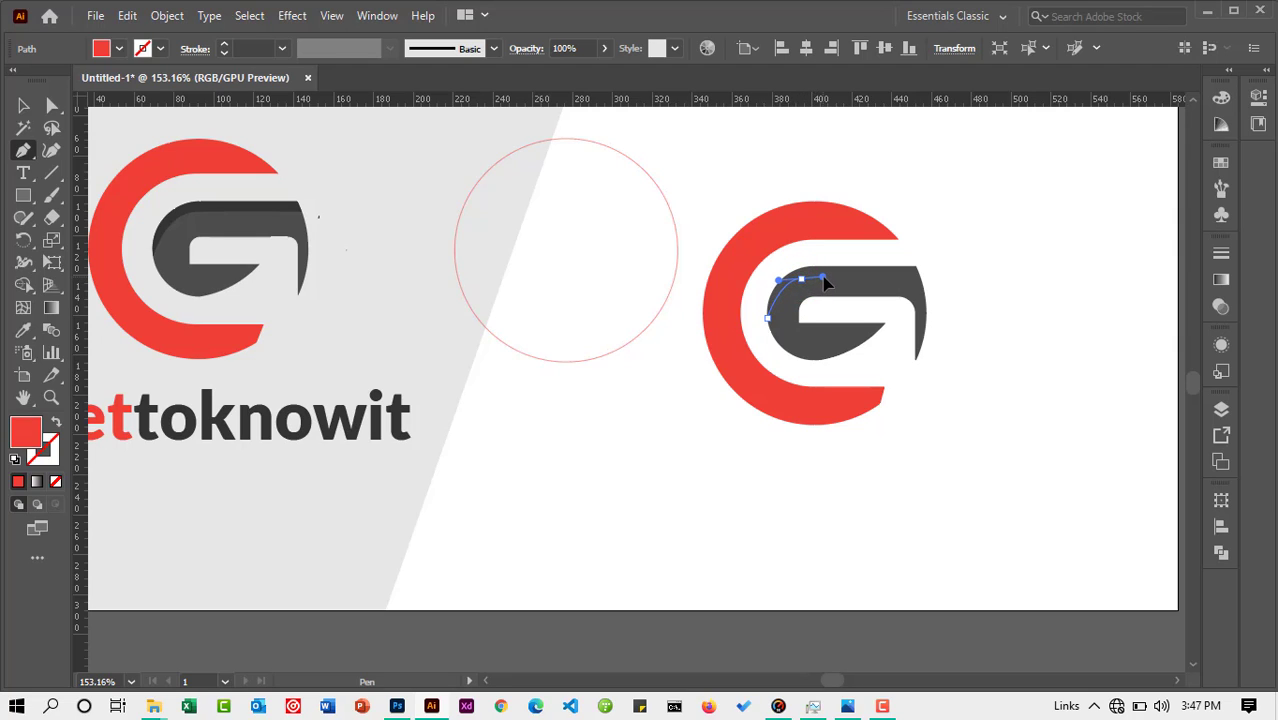
drag(826, 285, 913, 257)
click(910, 251)
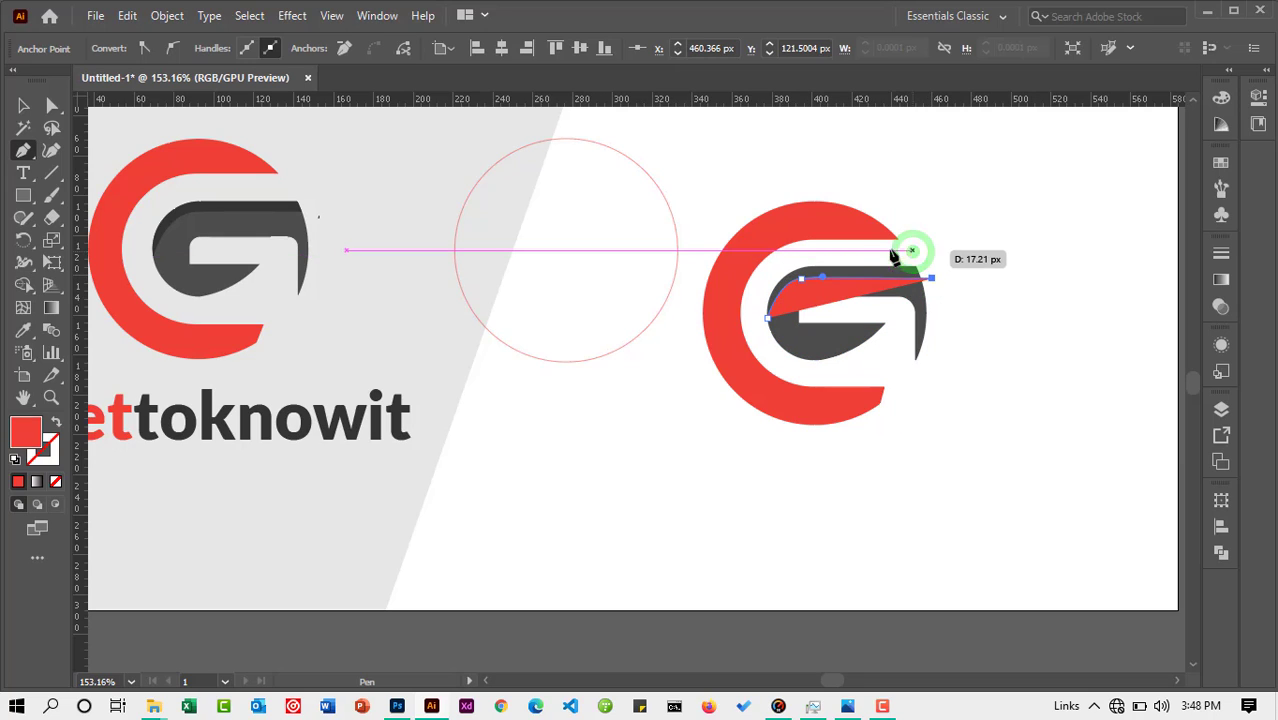
click(793, 257)
mouse_move(759, 307)
mouse_down()
mouse_move(780, 284)
mouse_move(766, 314)
mouse_up()
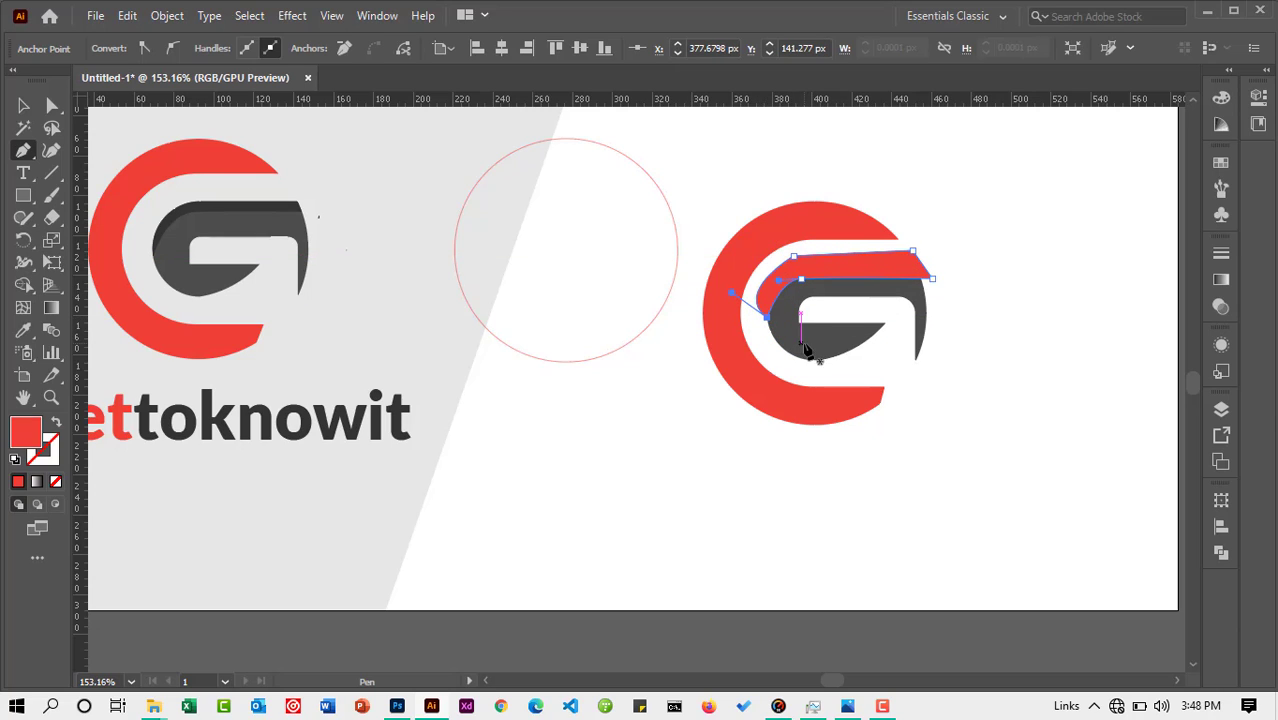
Trim the part of the red band lying outside the dark shape with Shape Builder, leaving a strip along its upper edge
click(23, 105)
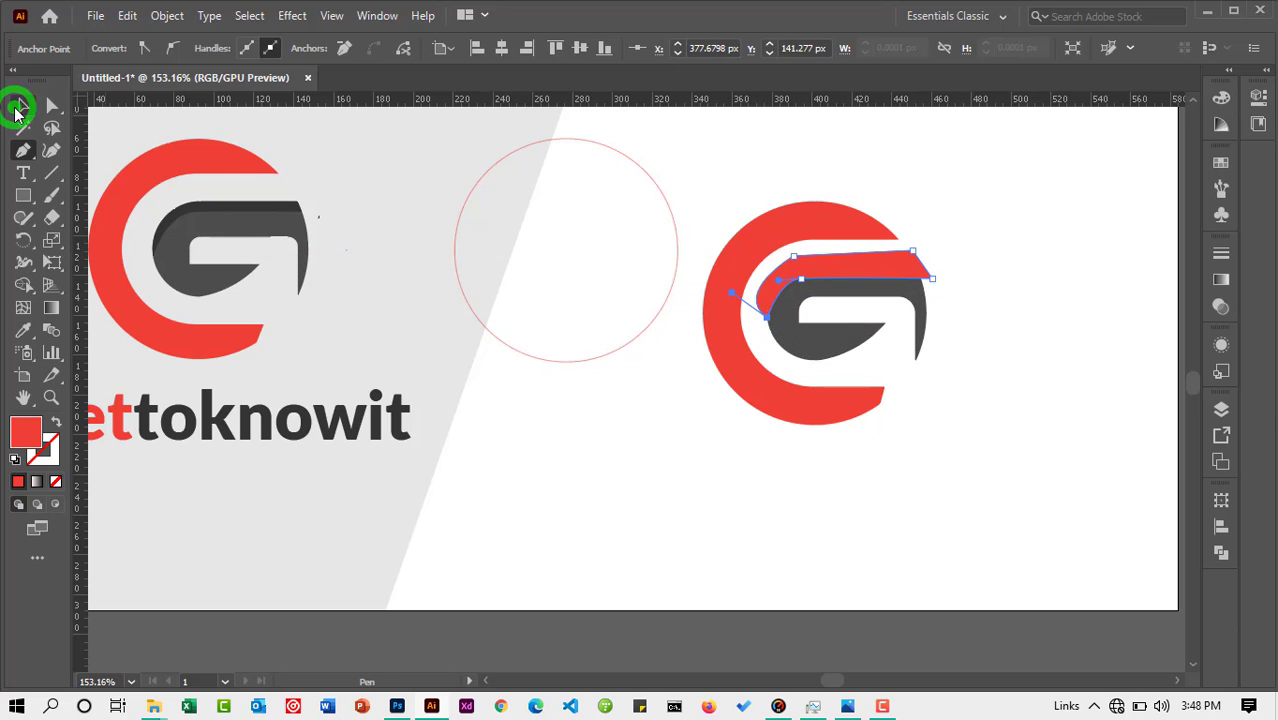
shift+click(808, 350)
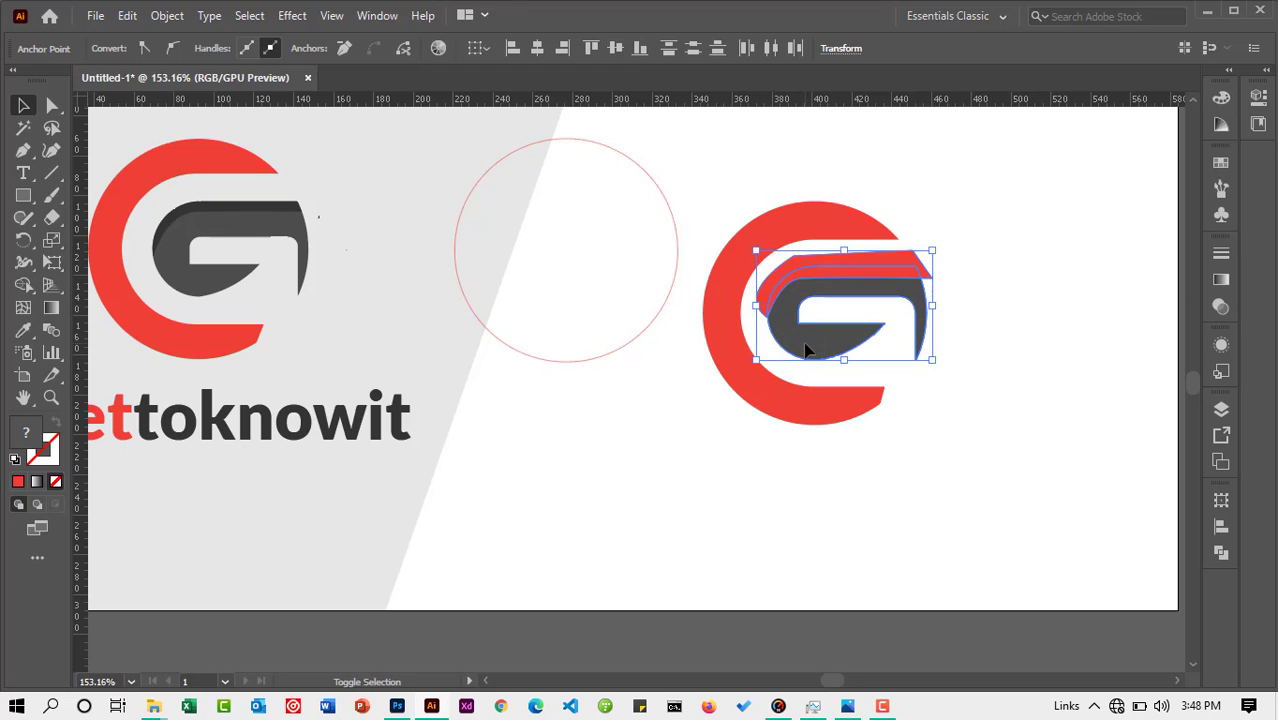
click(23, 285)
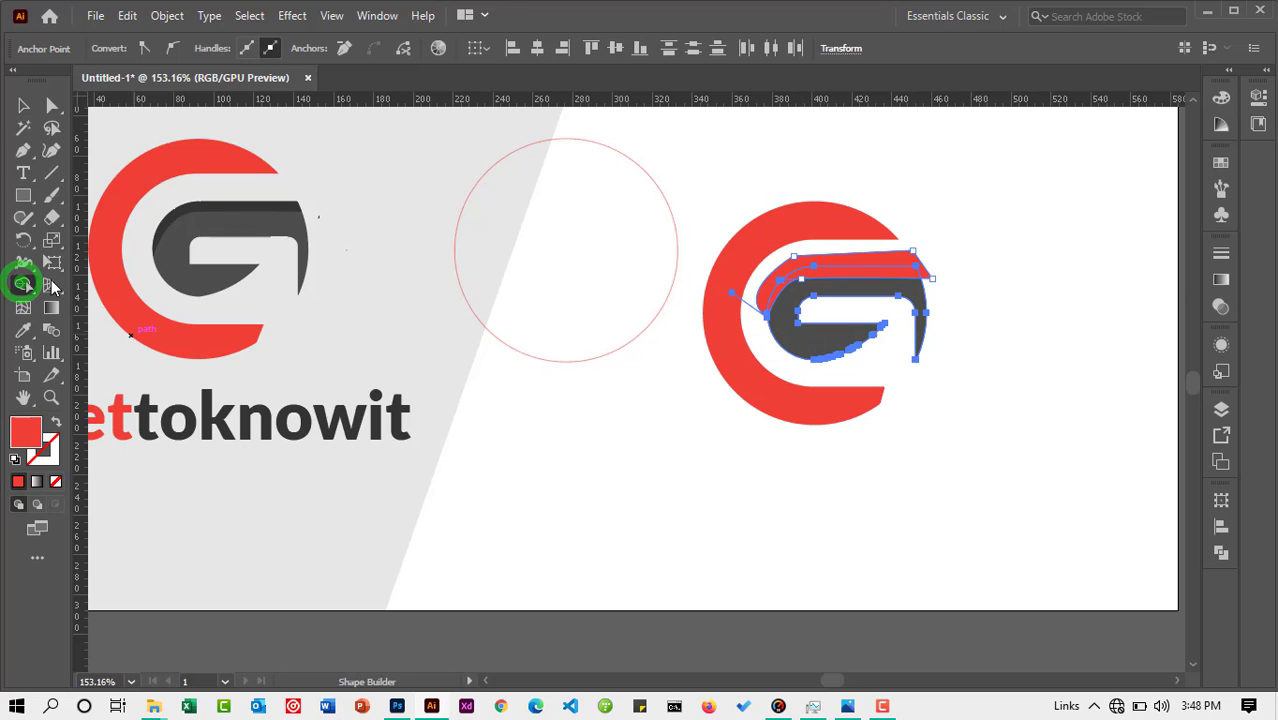
click(838, 265)
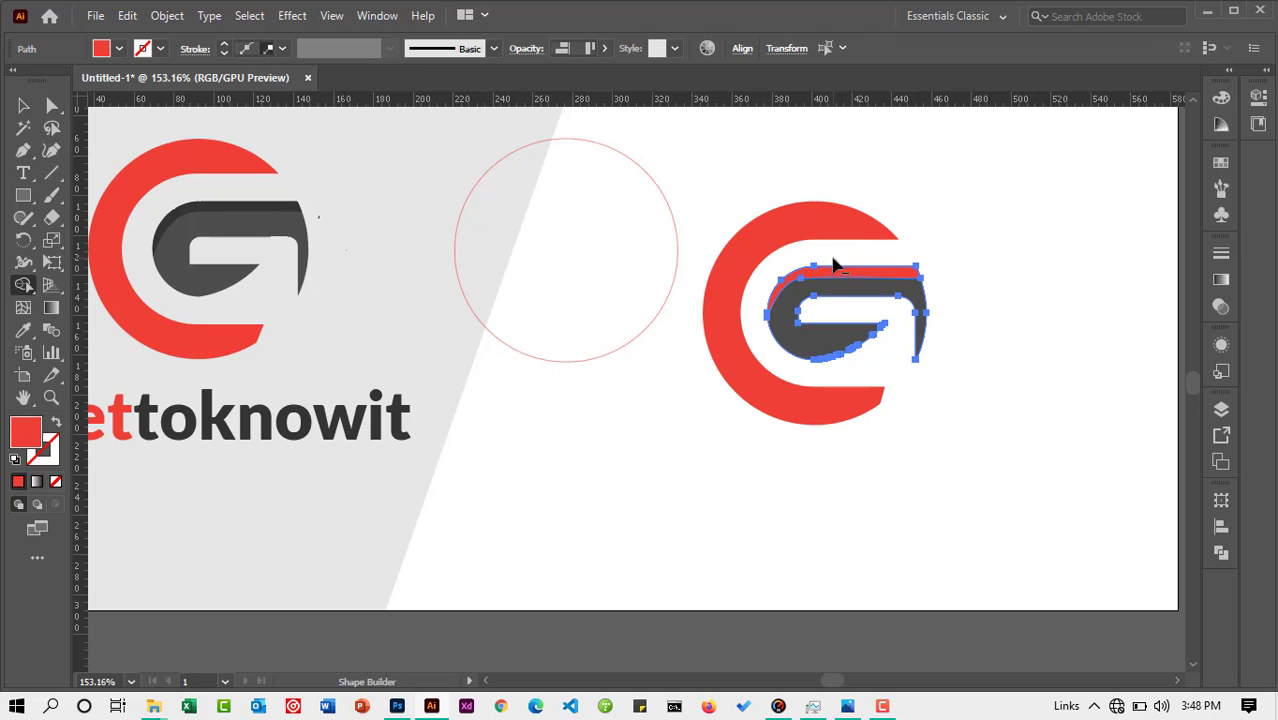
click(22, 106)
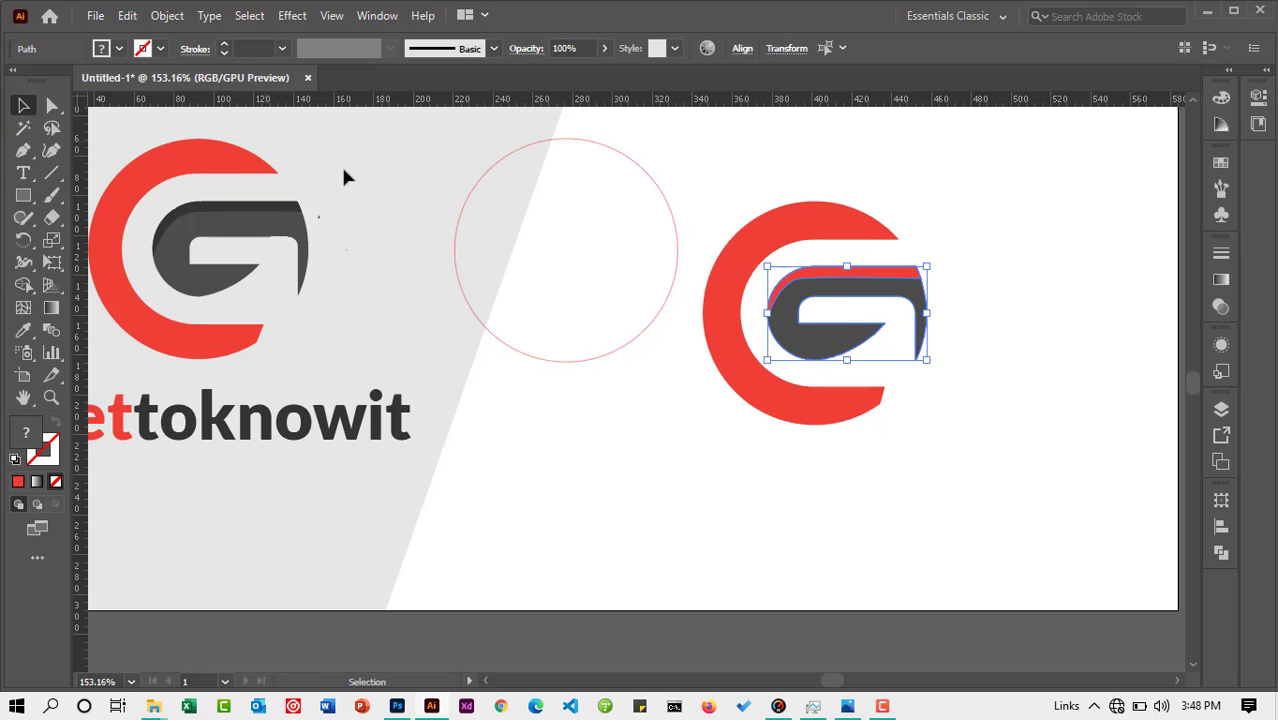
Recolour the red strip with the darker grey sampled from the reference logo's upper strip, and delete the leftover red circle outline
click(990, 295)
click(906, 280)
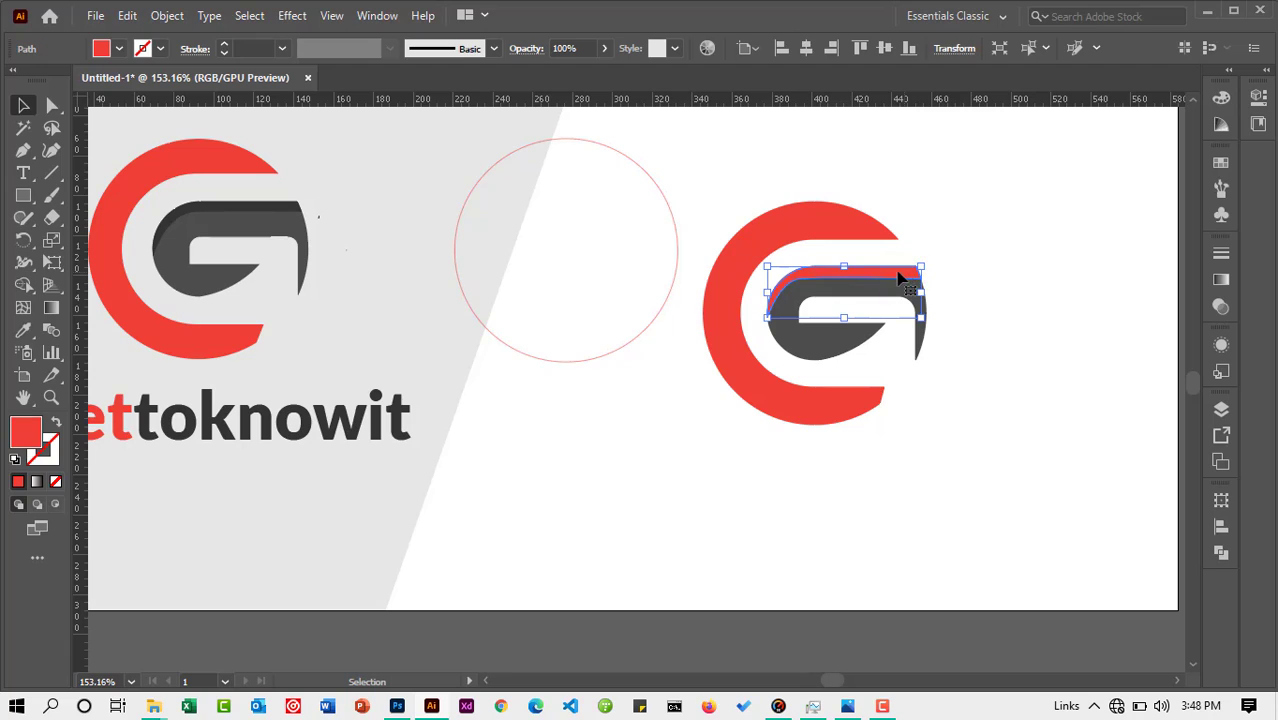
click(23, 330)
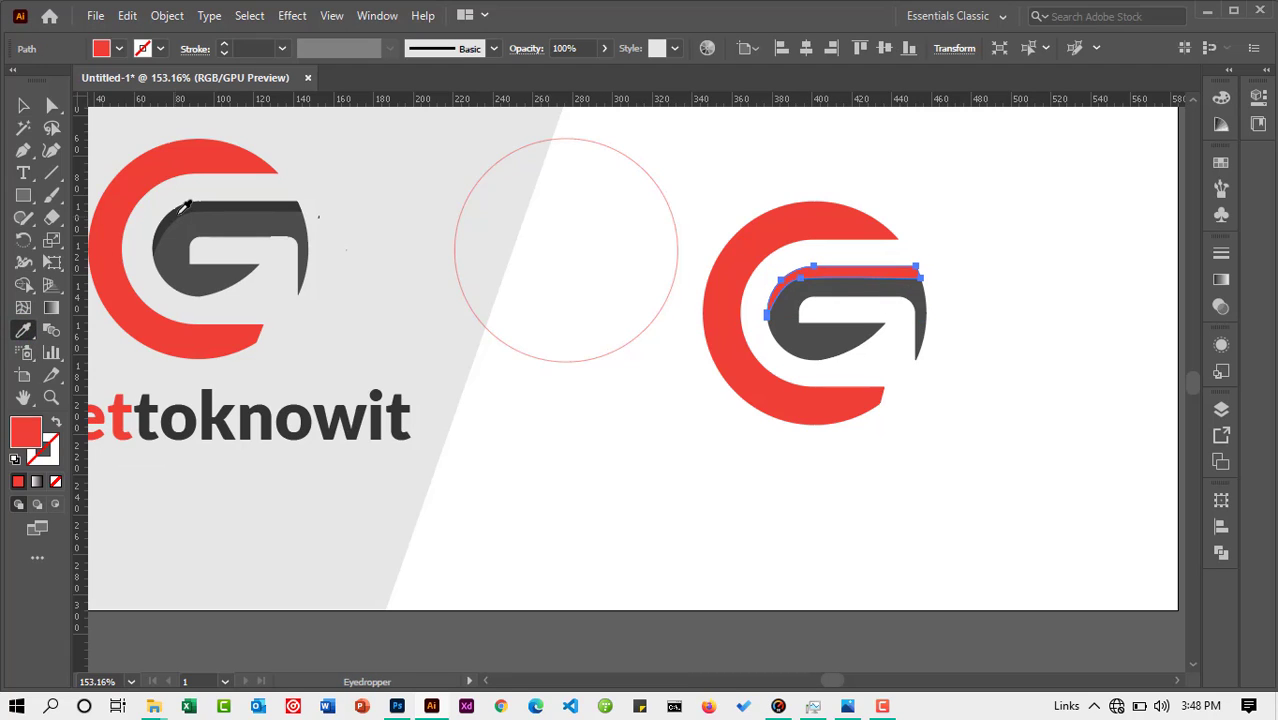
click(172, 207)
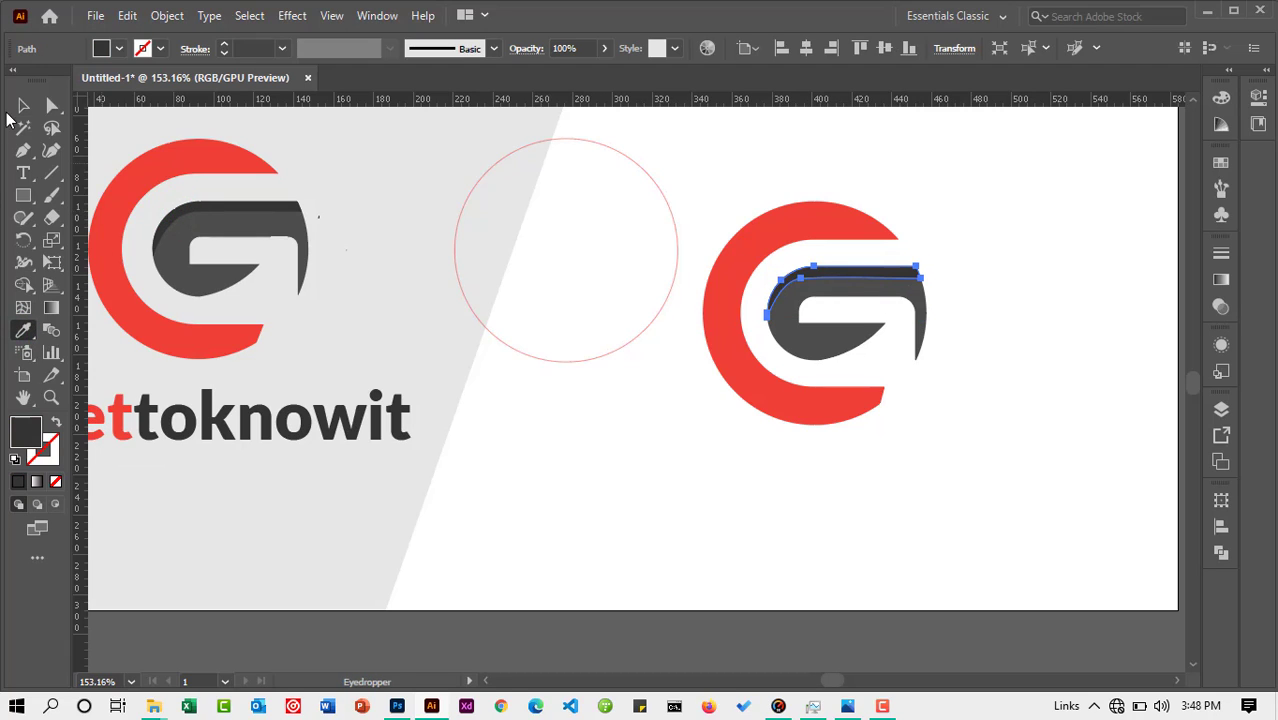
click(23, 105)
click(1008, 365)
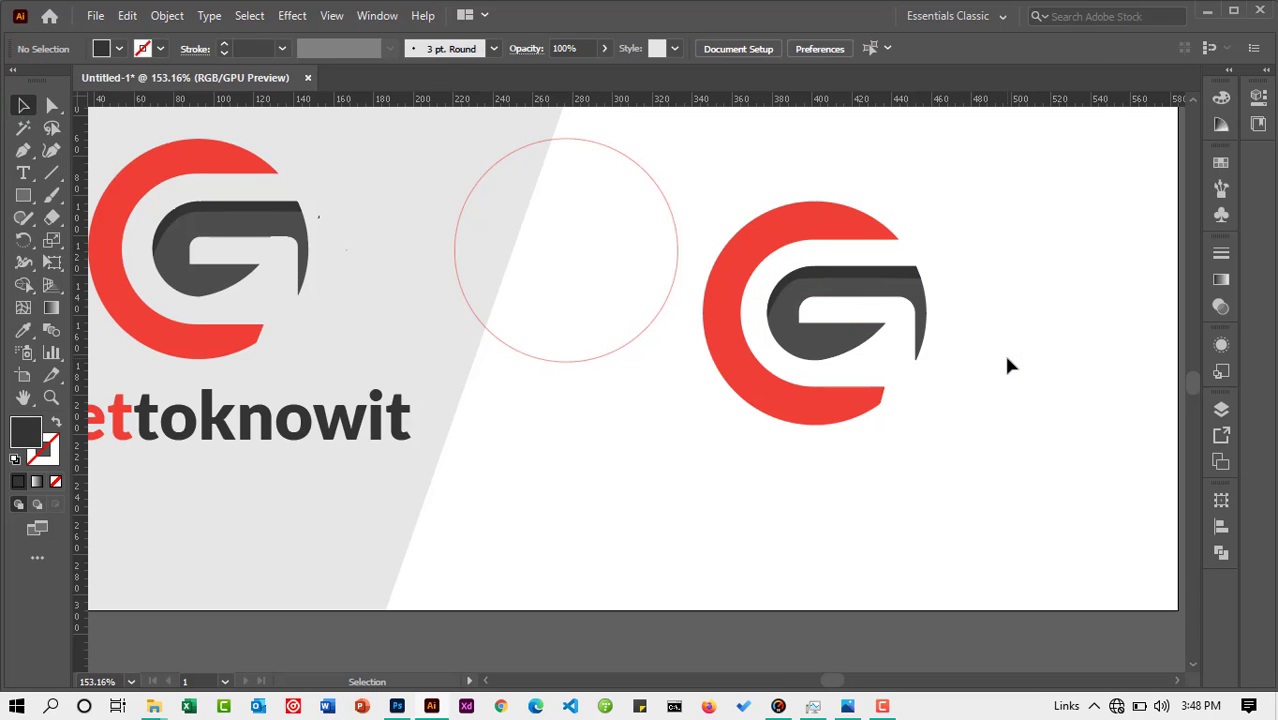
click(600, 337)
key(Delete)
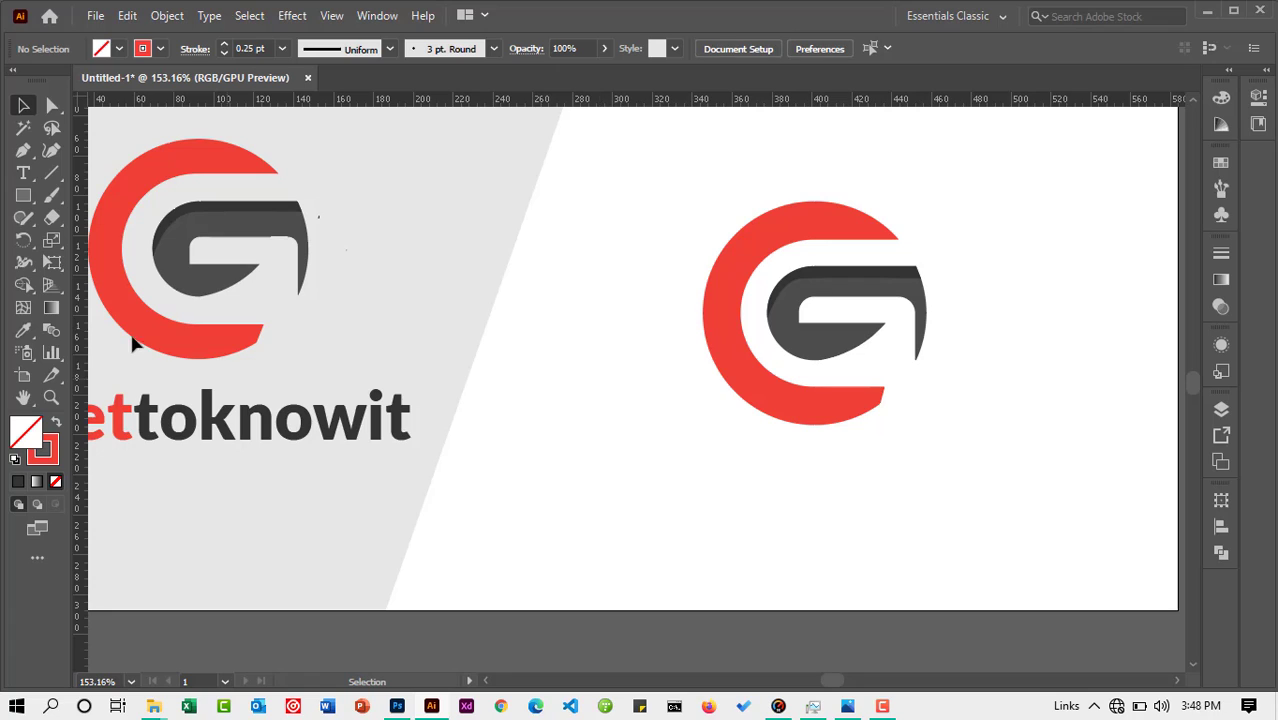
Add the text "Gettoknowit" below the rebuilt G emblem
click(24, 176)
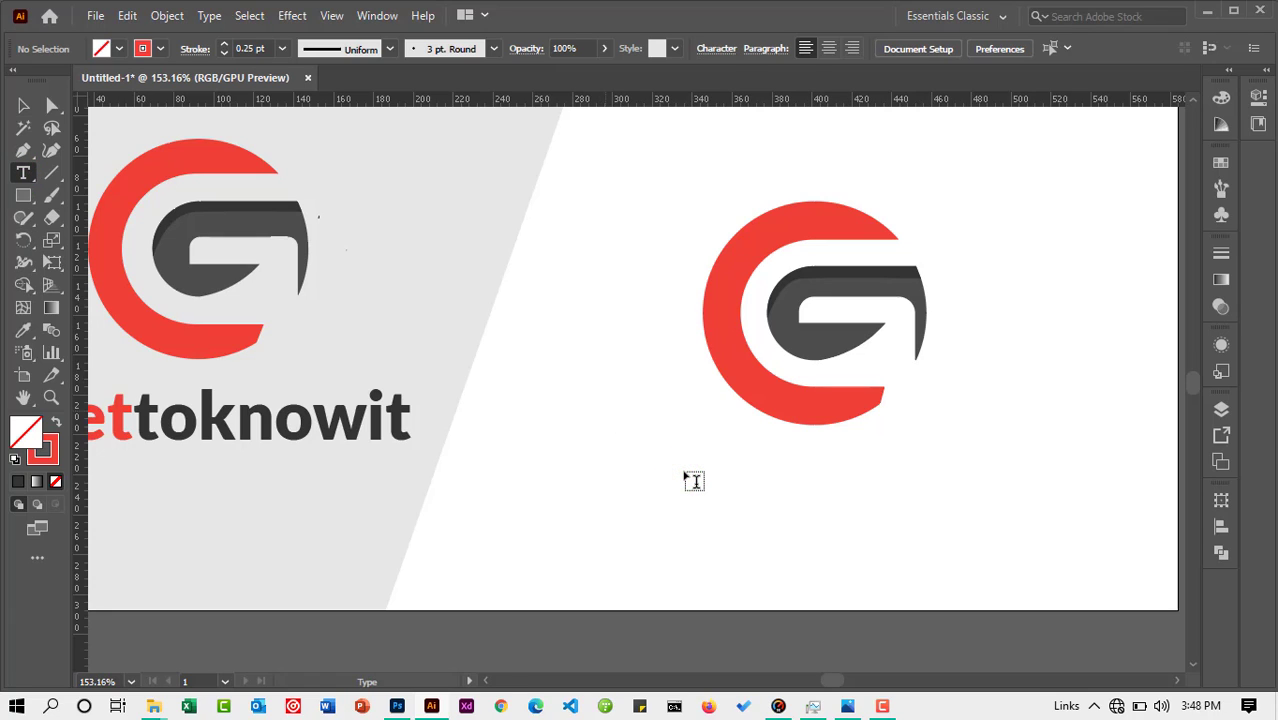
click(751, 477)
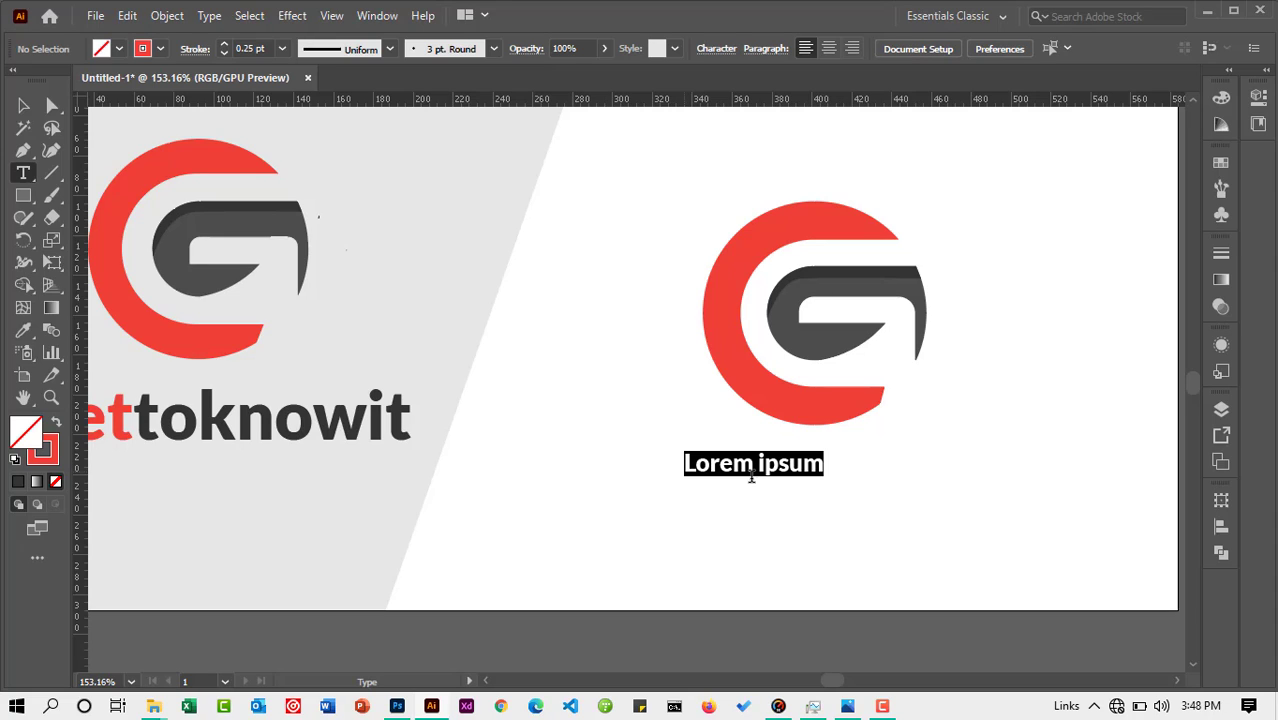
text(G)
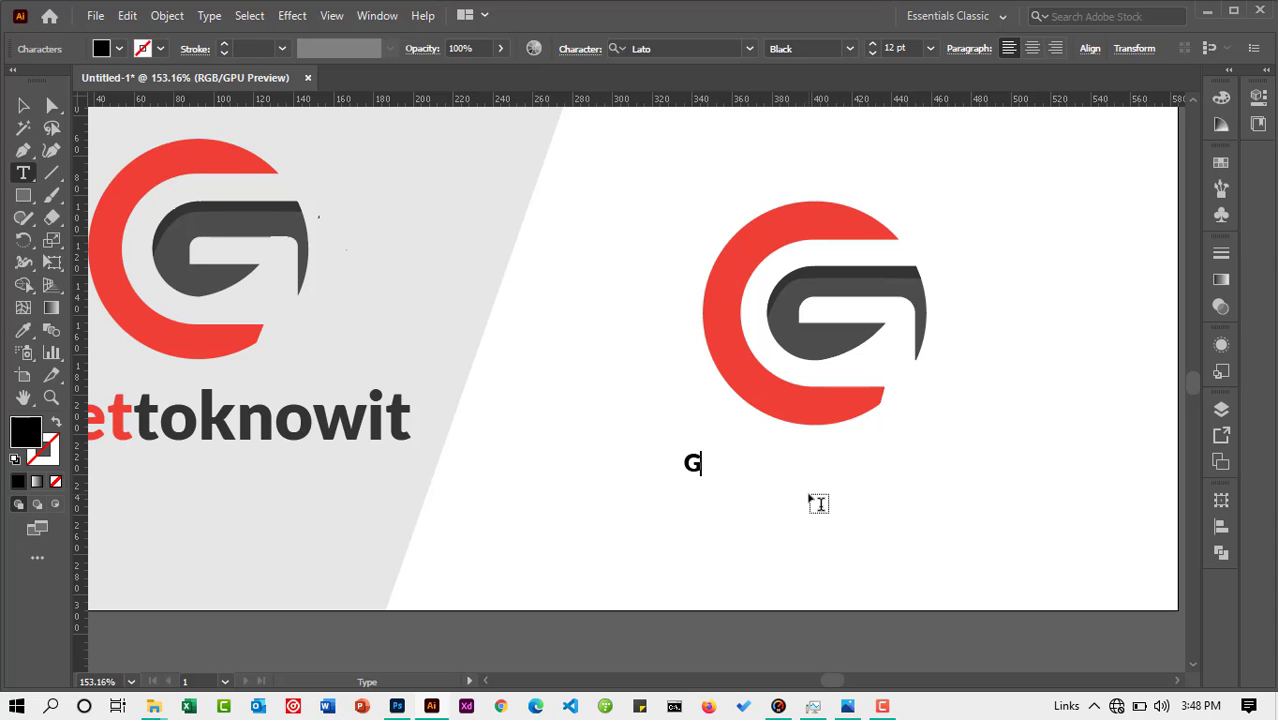
text(ettoknow)
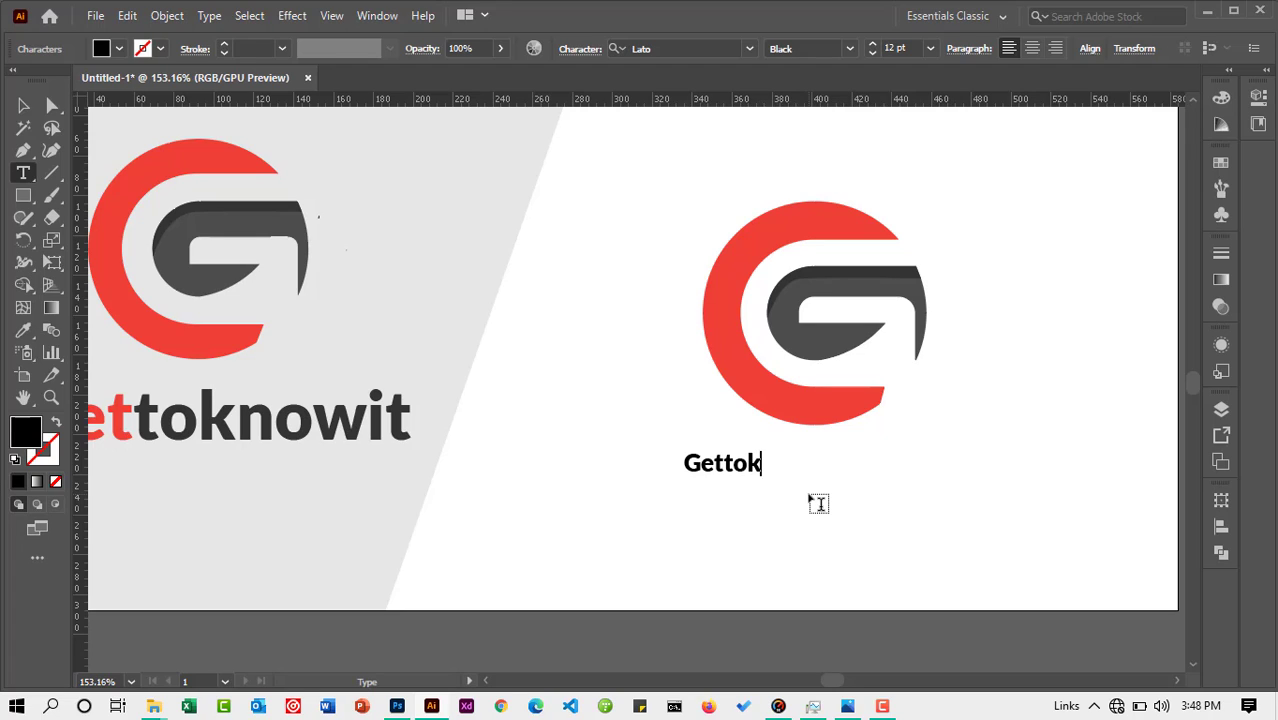
key(BackSpace)
key(BackSpace)
key(BackSpace)
text(nowit)
click(16, 107)
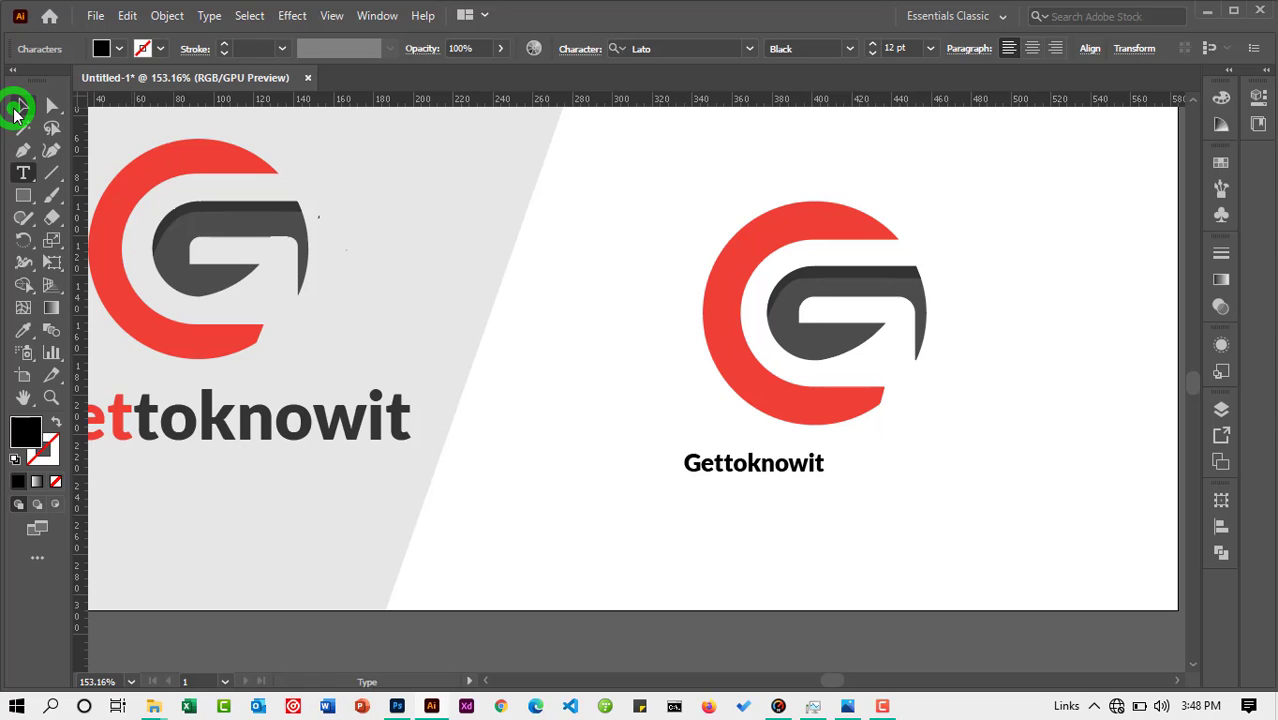
Enlarge the Gettoknowit text to about 28.5 pt and move it roughly centred beneath the emblem
click(673, 48)
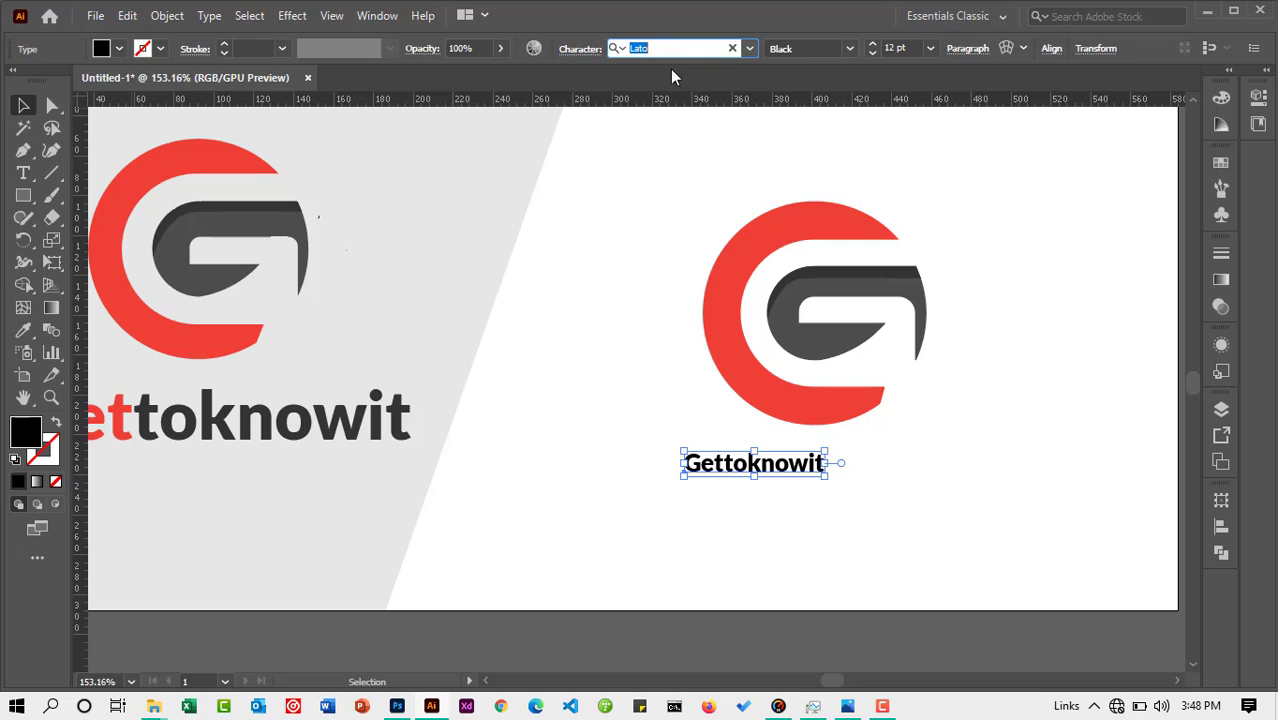
click(805, 48)
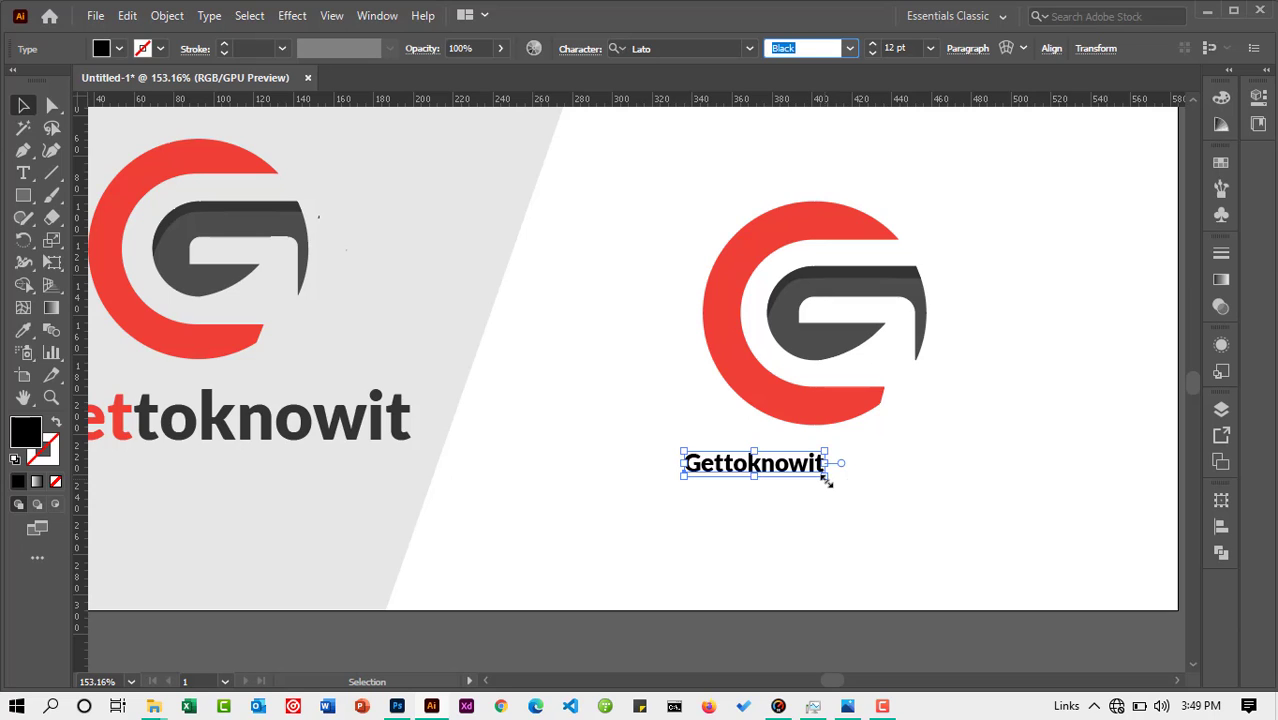
drag(826, 481, 919, 527)
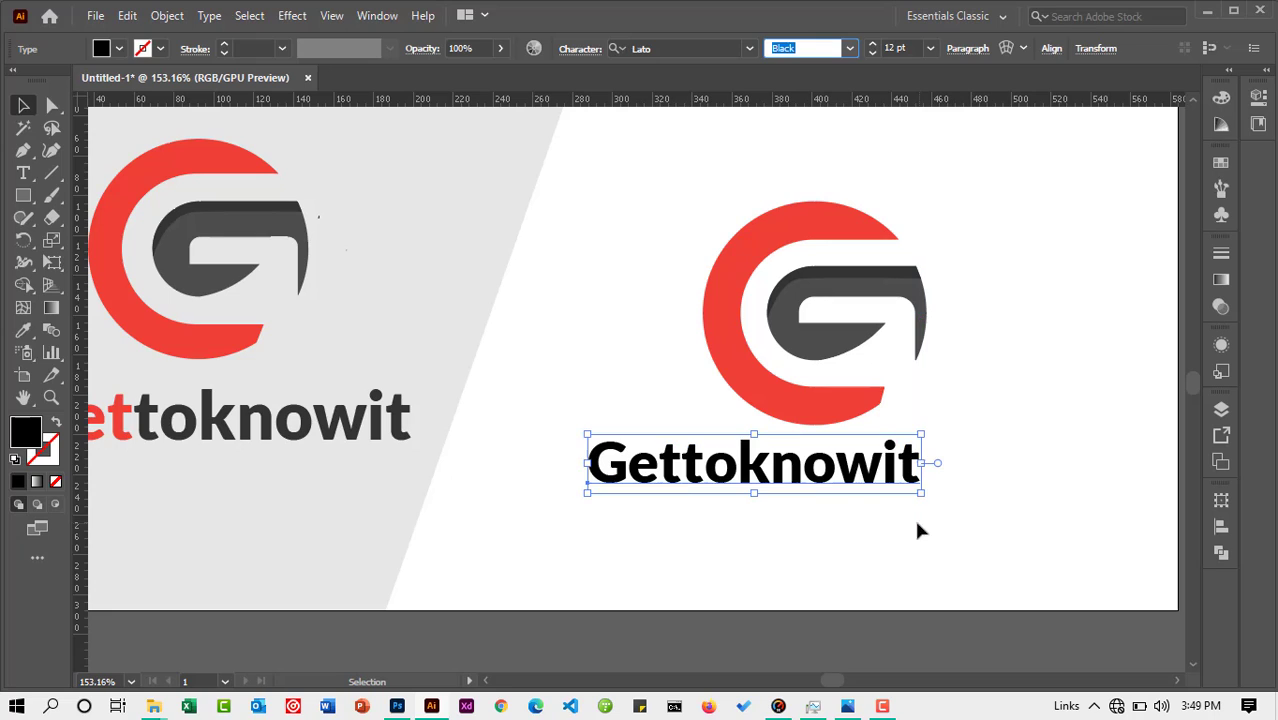
drag(760, 478, 845, 485)
click(810, 503)
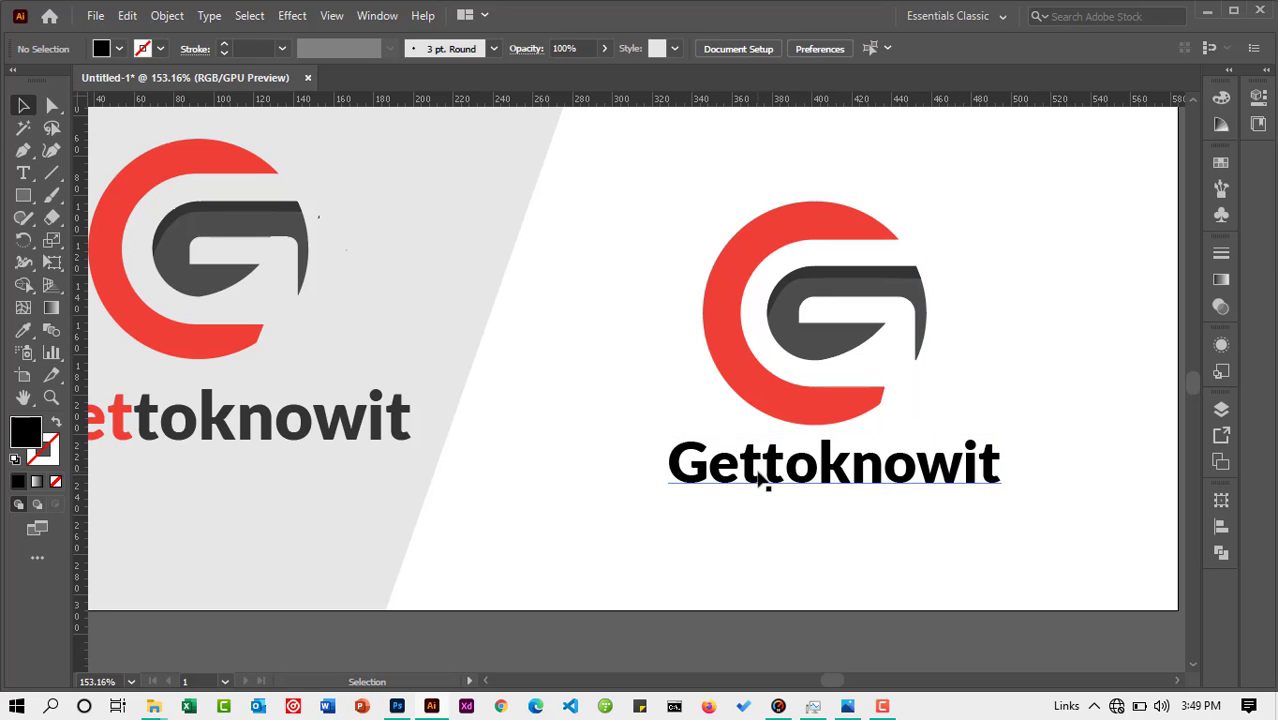
Recolour only the letters "Get" in the wordmark with the red sampled from the emblem's C
click(760, 472)
key(t)
click(757, 468)
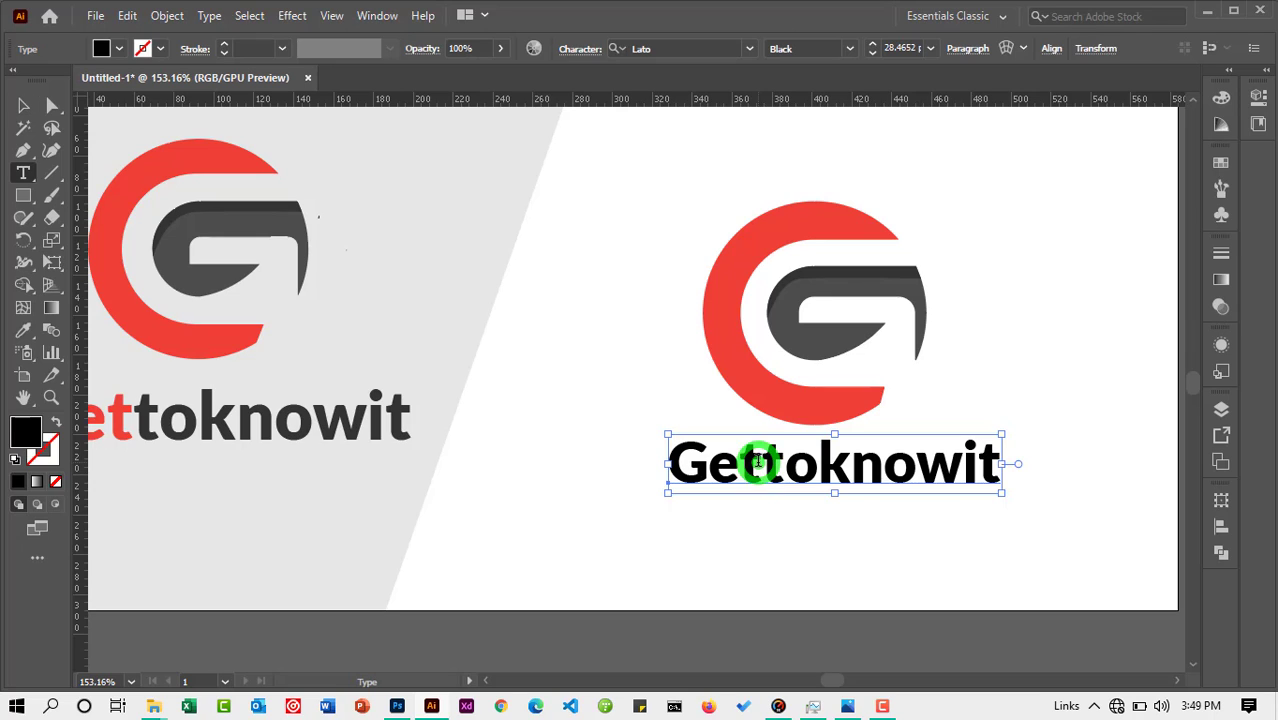
drag(761, 460, 648, 458)
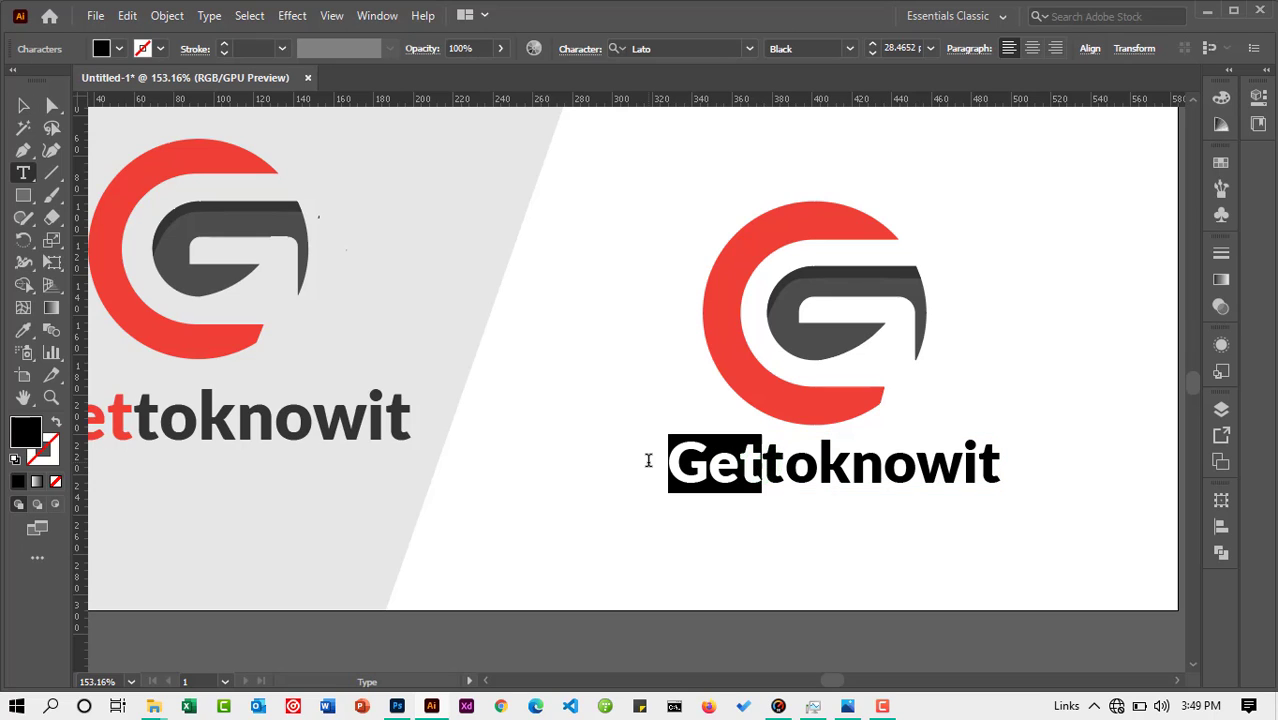
click(23, 330)
click(727, 329)
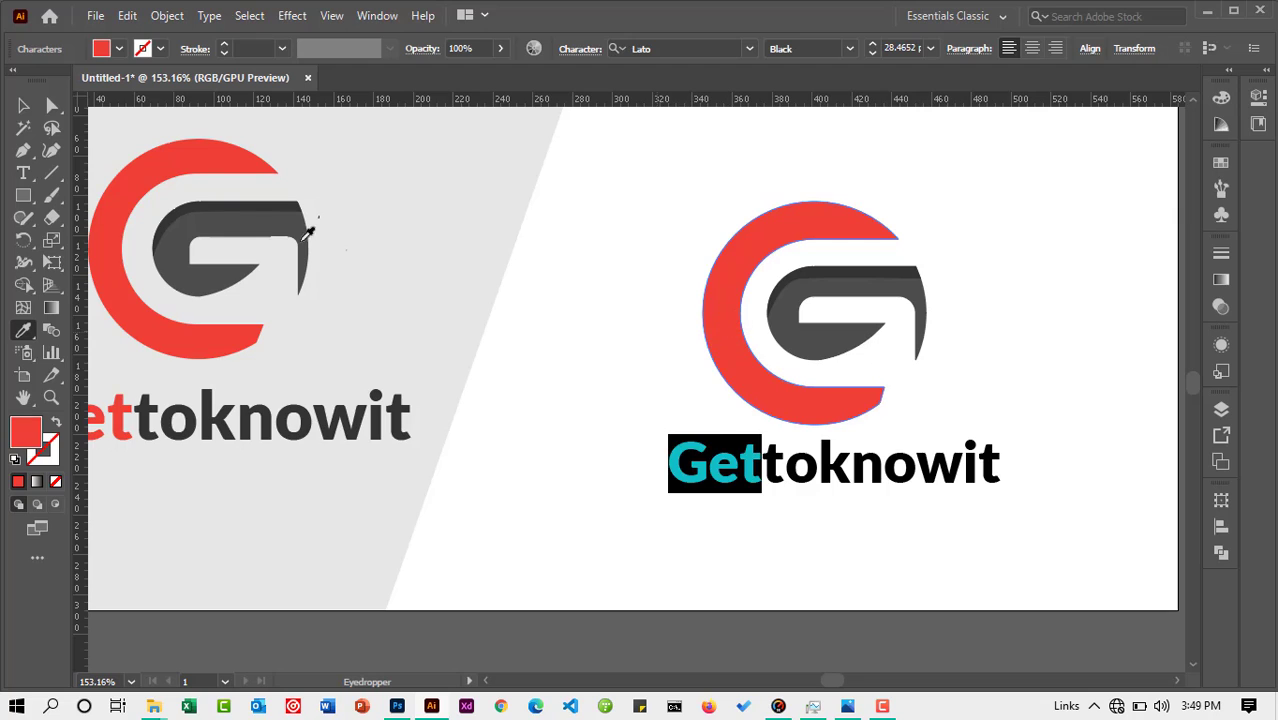
key(v)
click(569, 386)
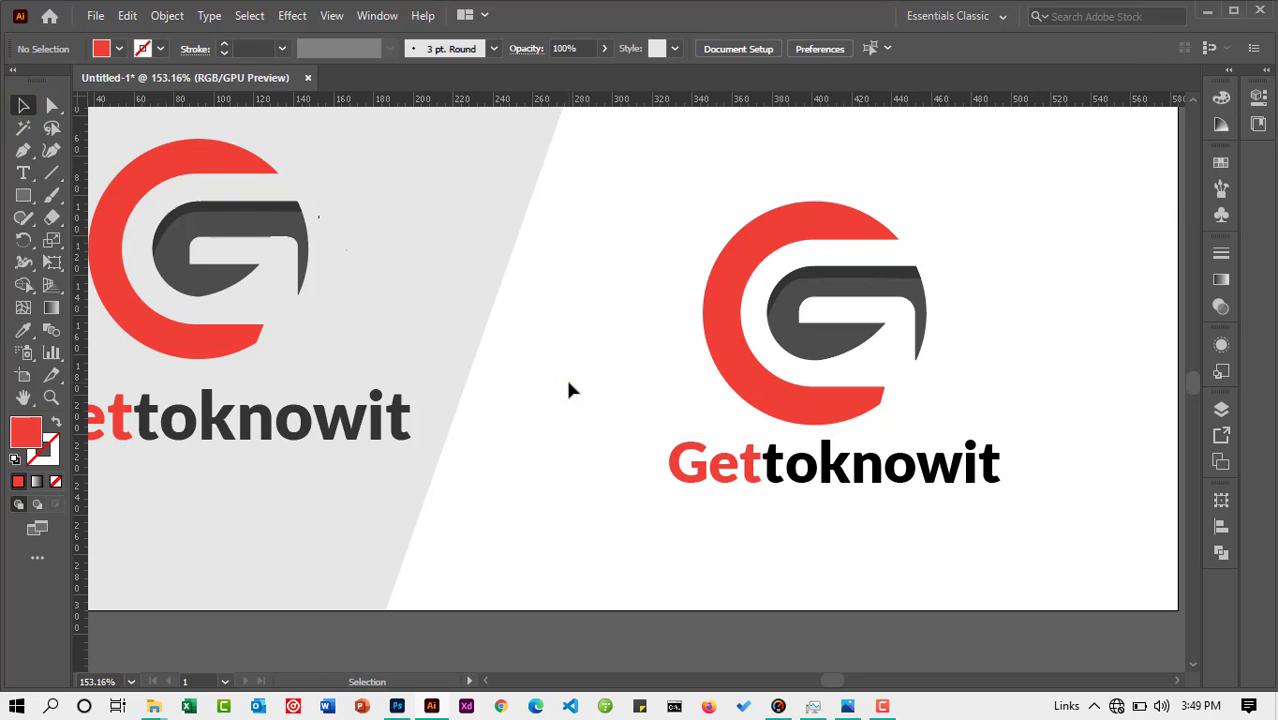
Group the emblem's shapes and align the group with the Gettoknowit text on their horizontal centres
drag(670, 195, 969, 394)
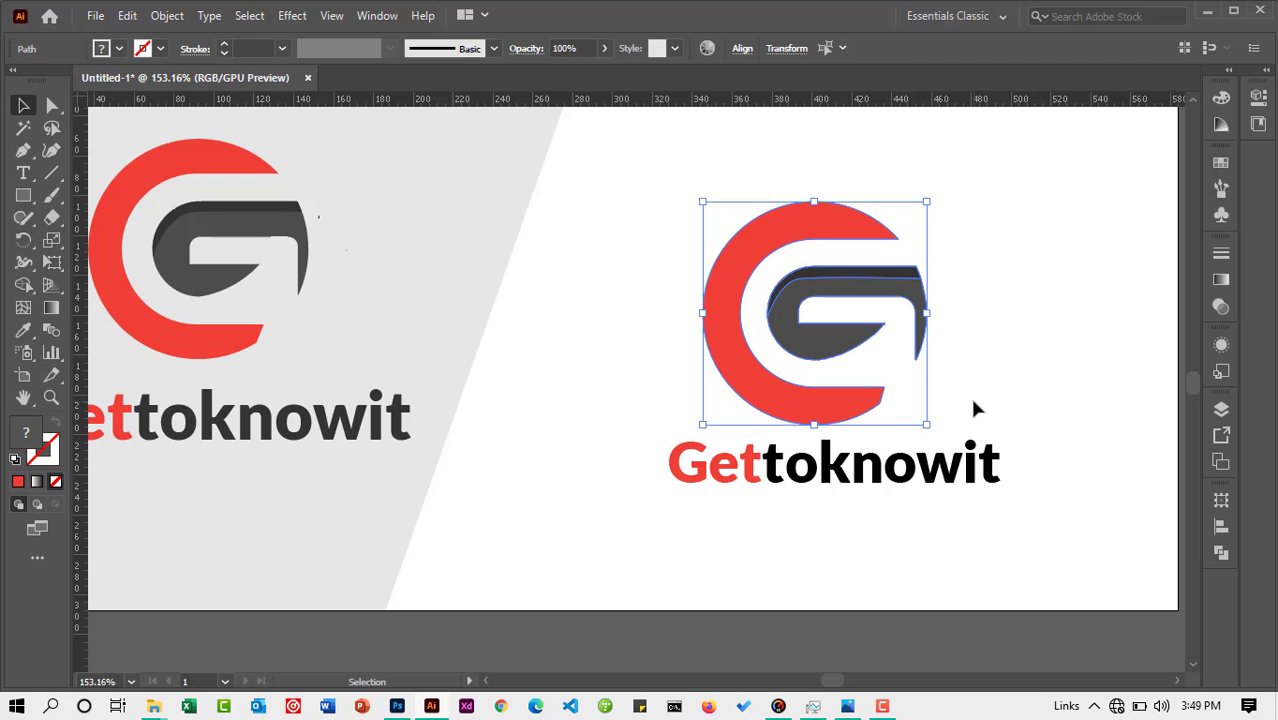
click(167, 15)
click(240, 100)
shift+click(792, 478)
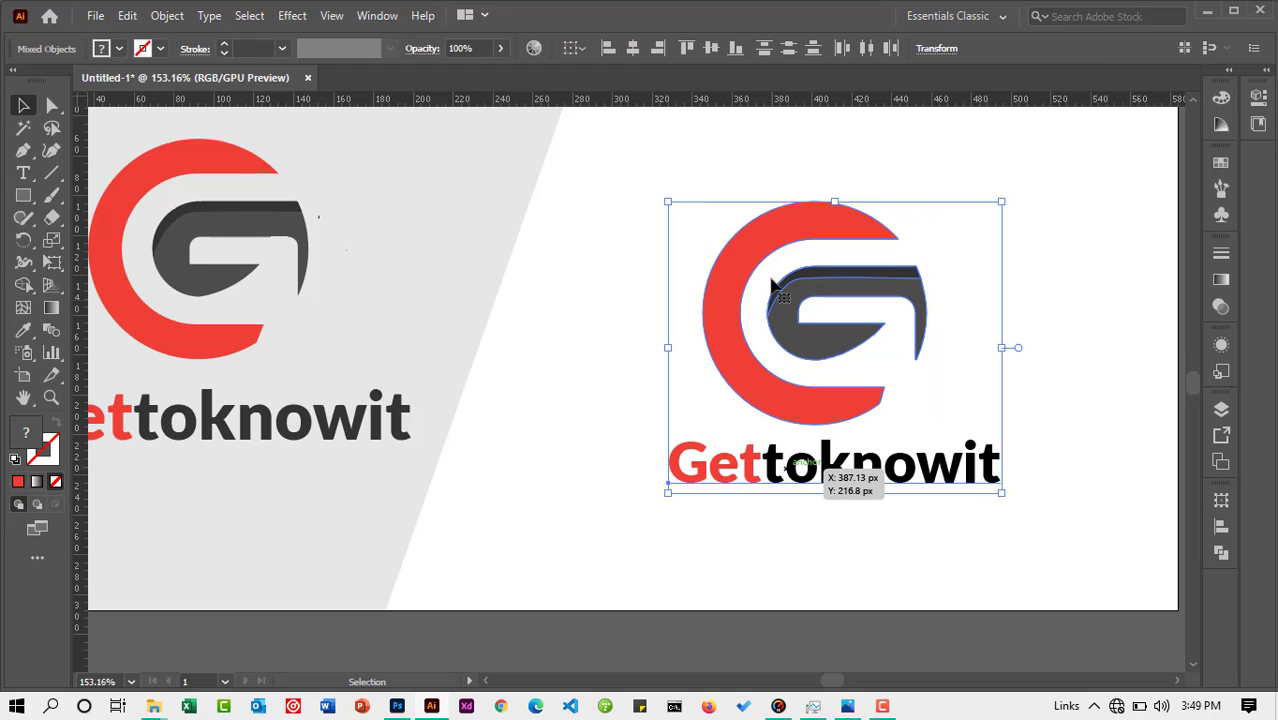
click(632, 50)
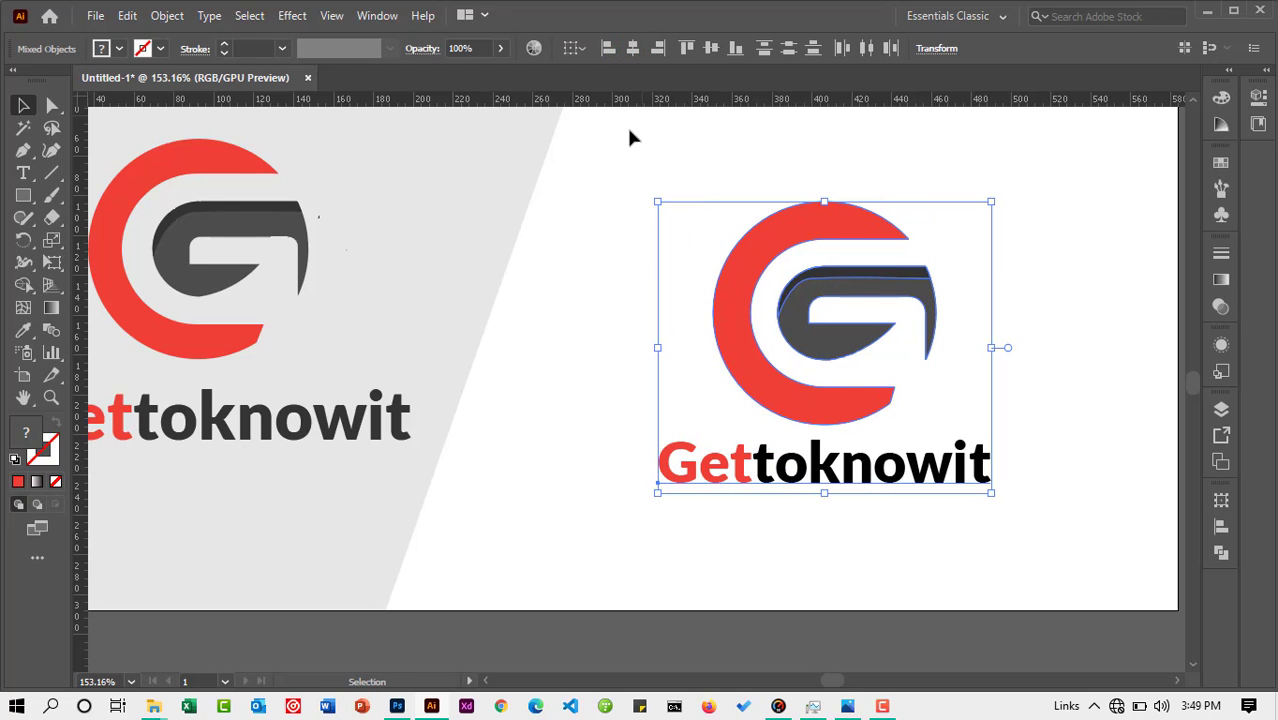
click(602, 294)
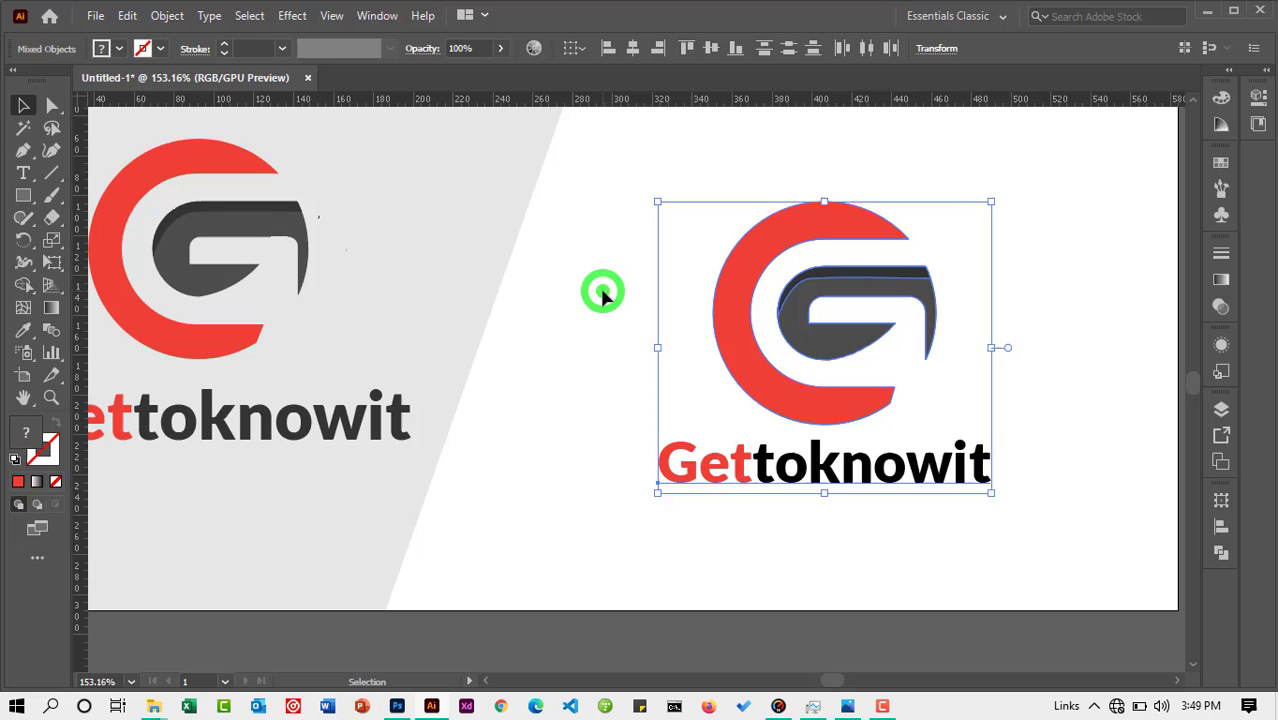
Move the whole rebuilt logo, emblem and text together, up so its emblem is level with the reference emblem
click(51, 397)
alt+click(921, 374)
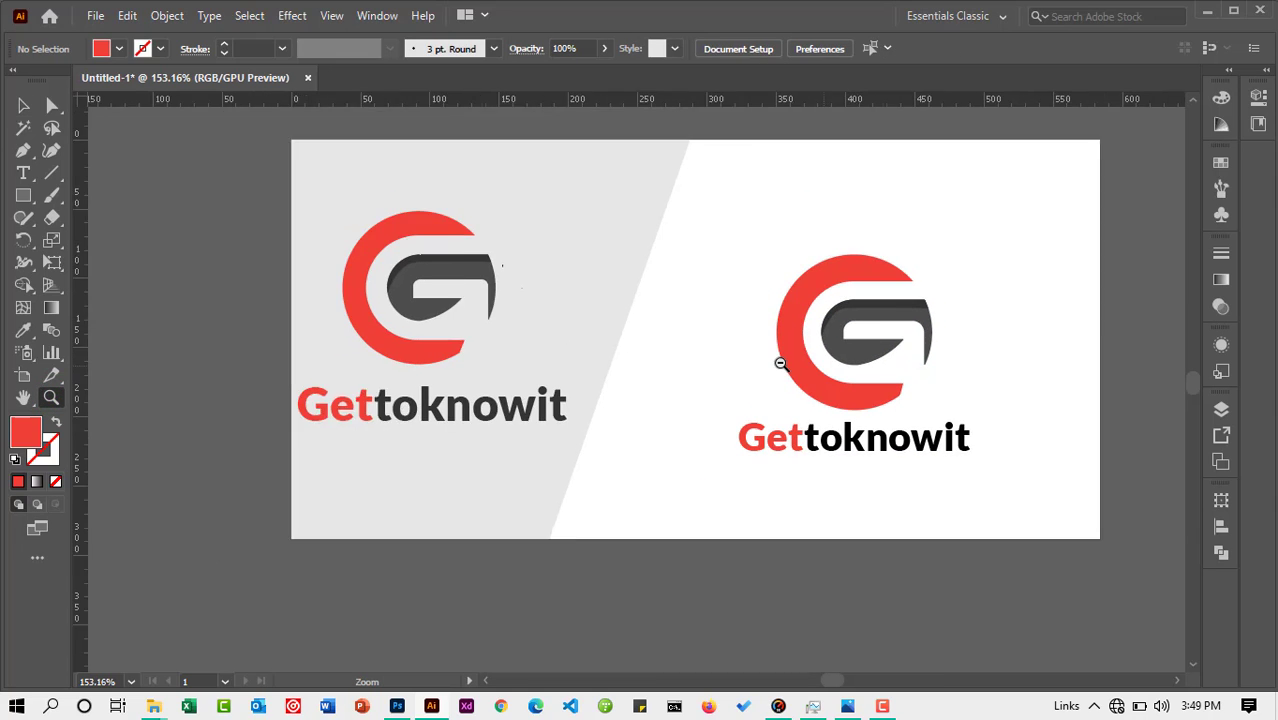
alt+click(781, 364)
key(v)
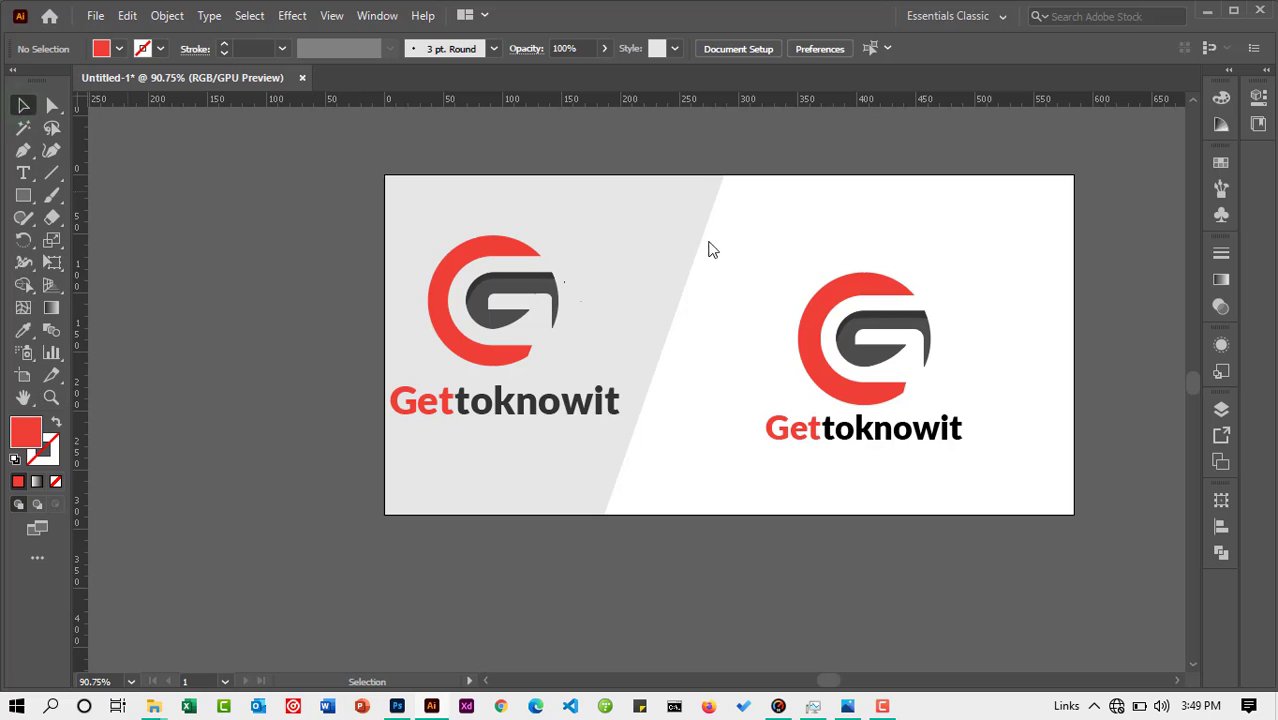
drag(756, 257, 969, 456)
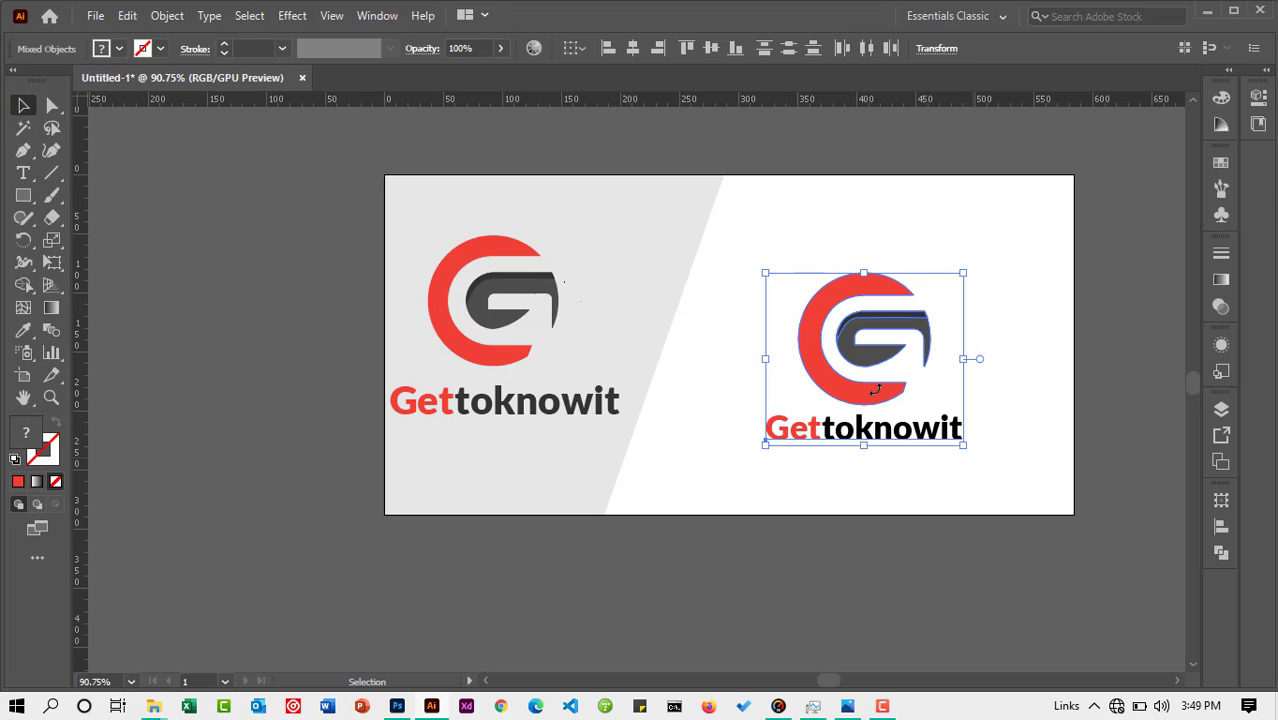
drag(871, 396, 872, 366)
click(1087, 490)
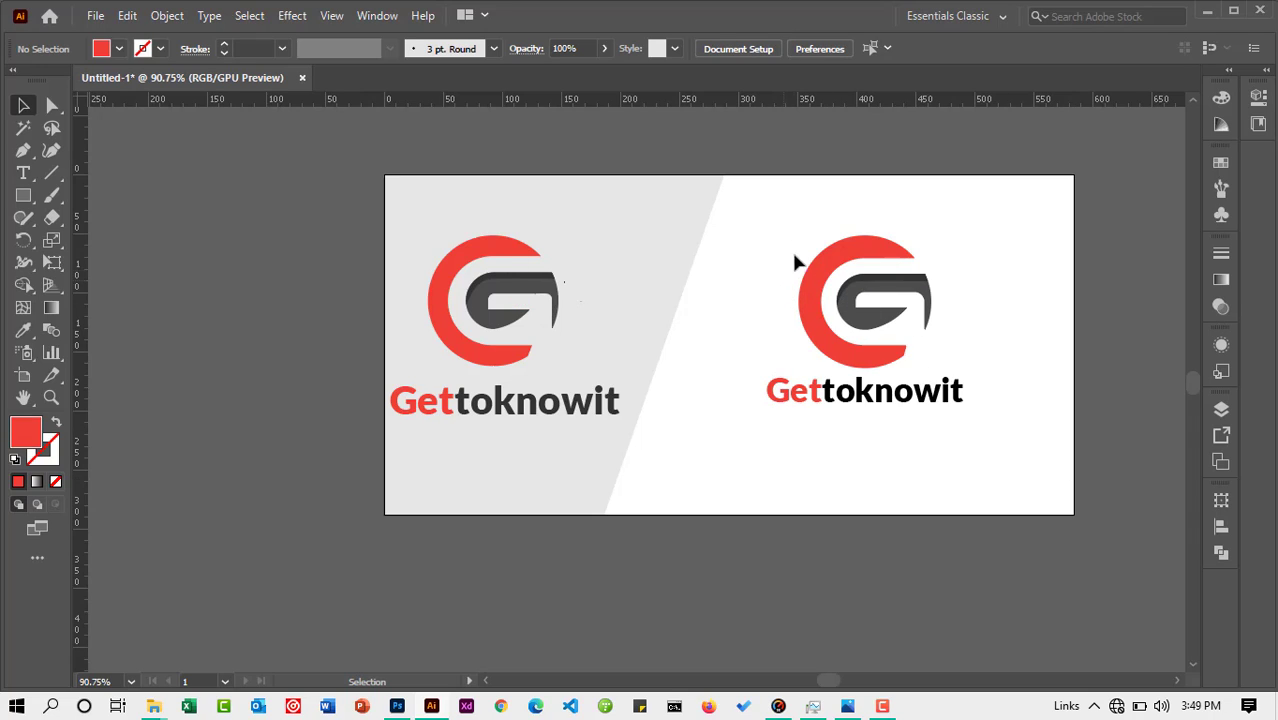
Select the whole rebuilt logo, emblem and Gettoknowit text together
drag(765, 217, 997, 434)
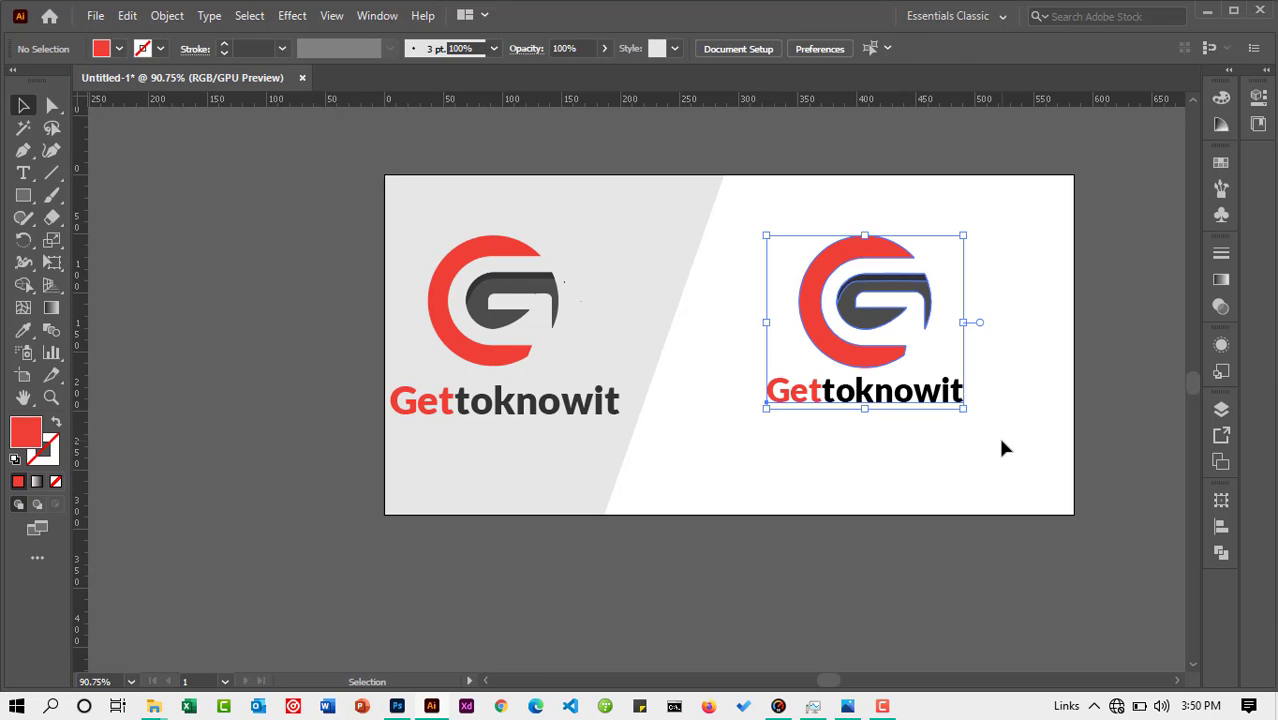
click(96, 17)
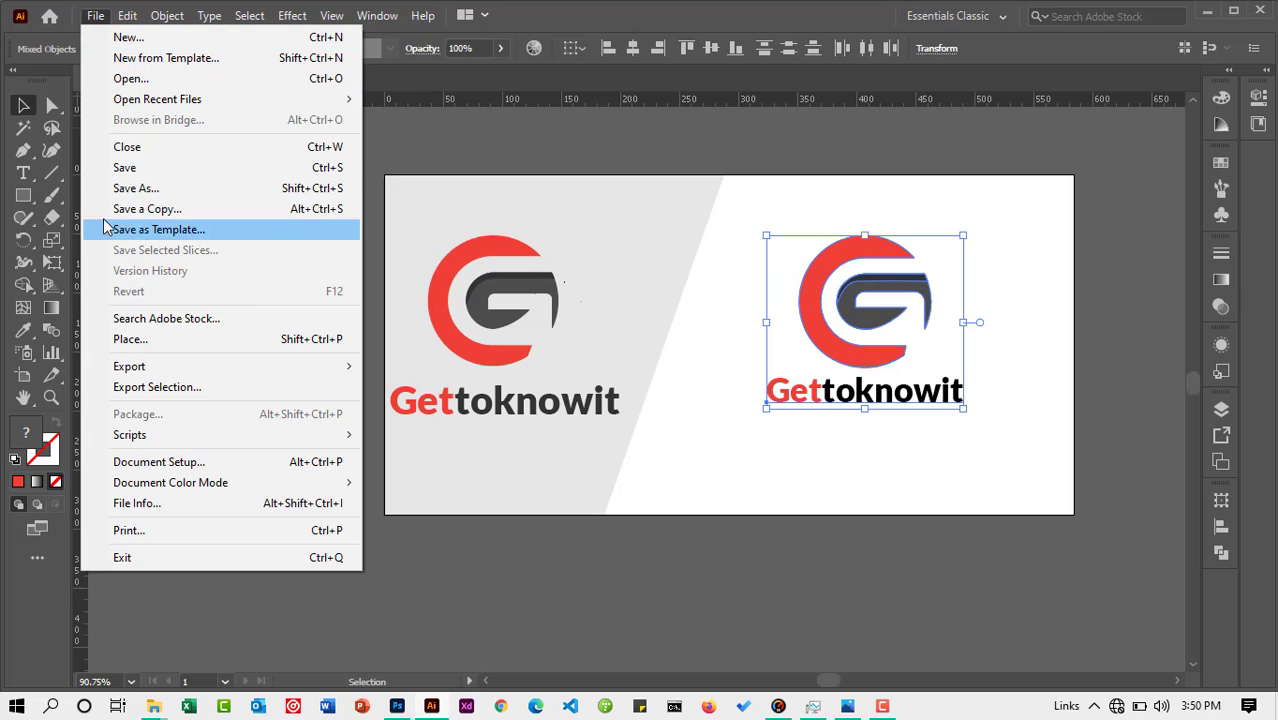
mouse_move(145, 376)
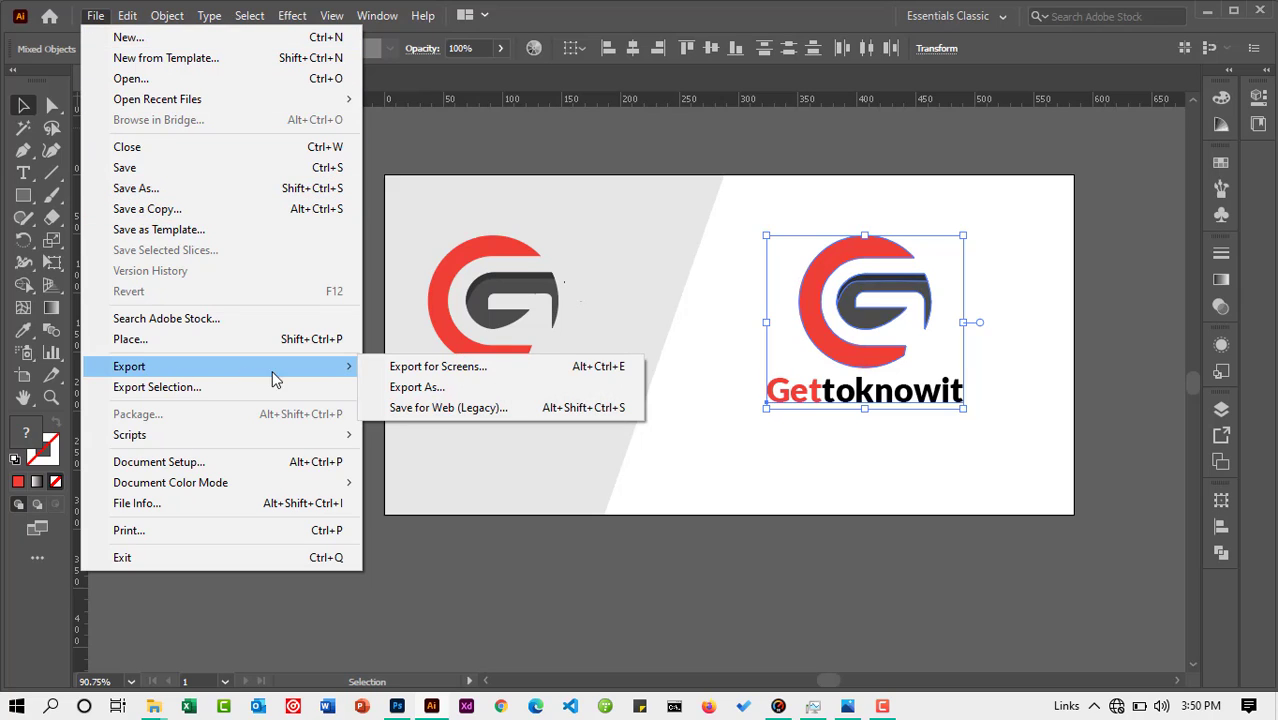
click(431, 370)
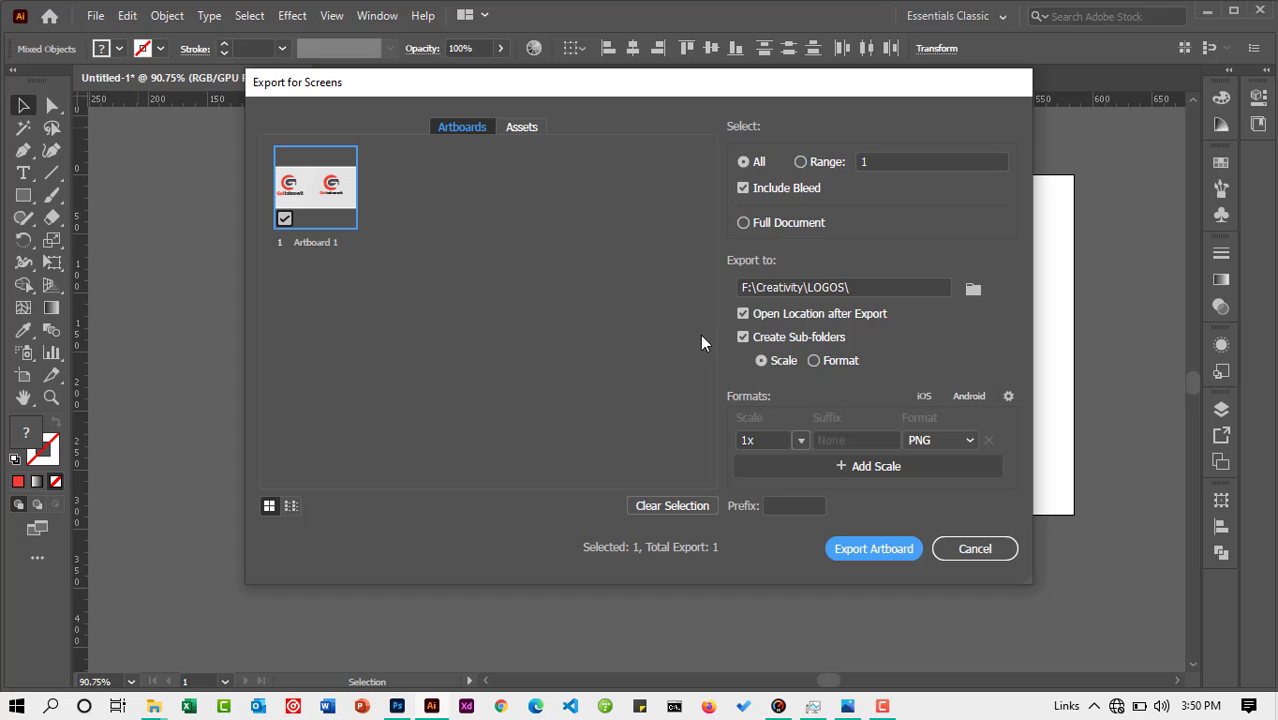
click(1000, 556)
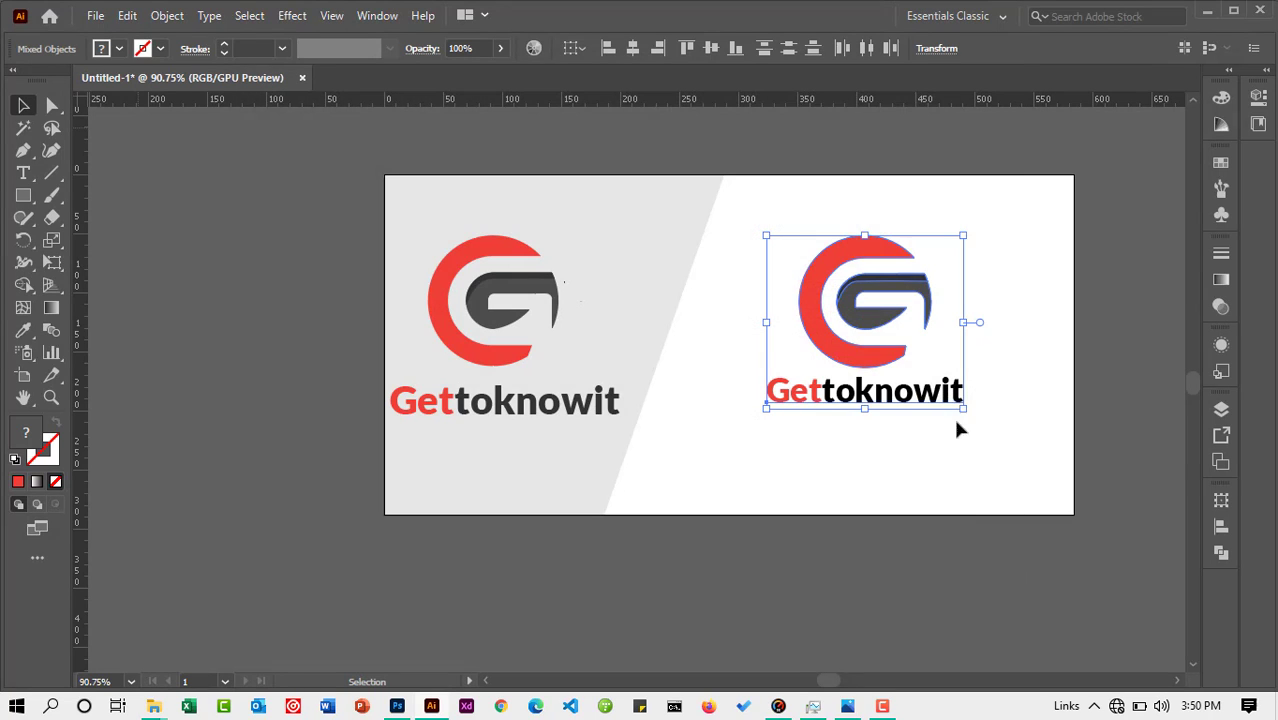
Export only the selected logo as a 1x PNG asset to F:\Creativity\LOGOS\, replacing the existing Asset 1.png
click(95, 15)
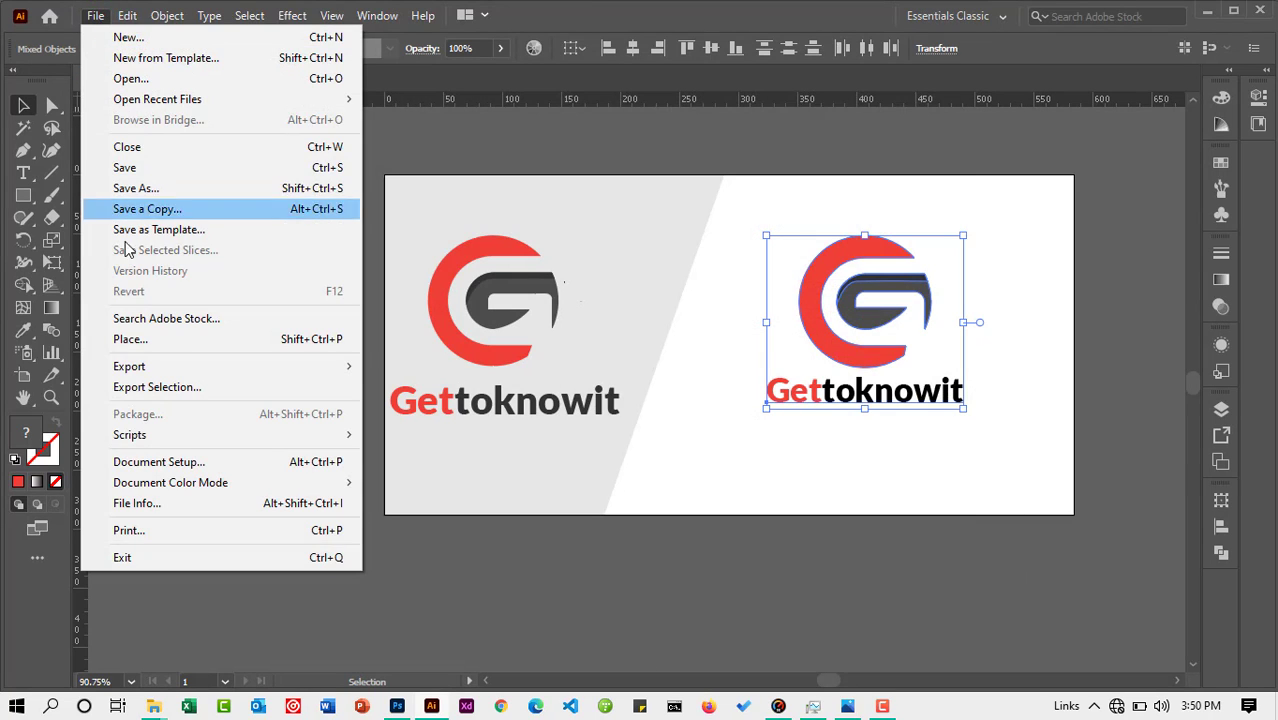
click(171, 388)
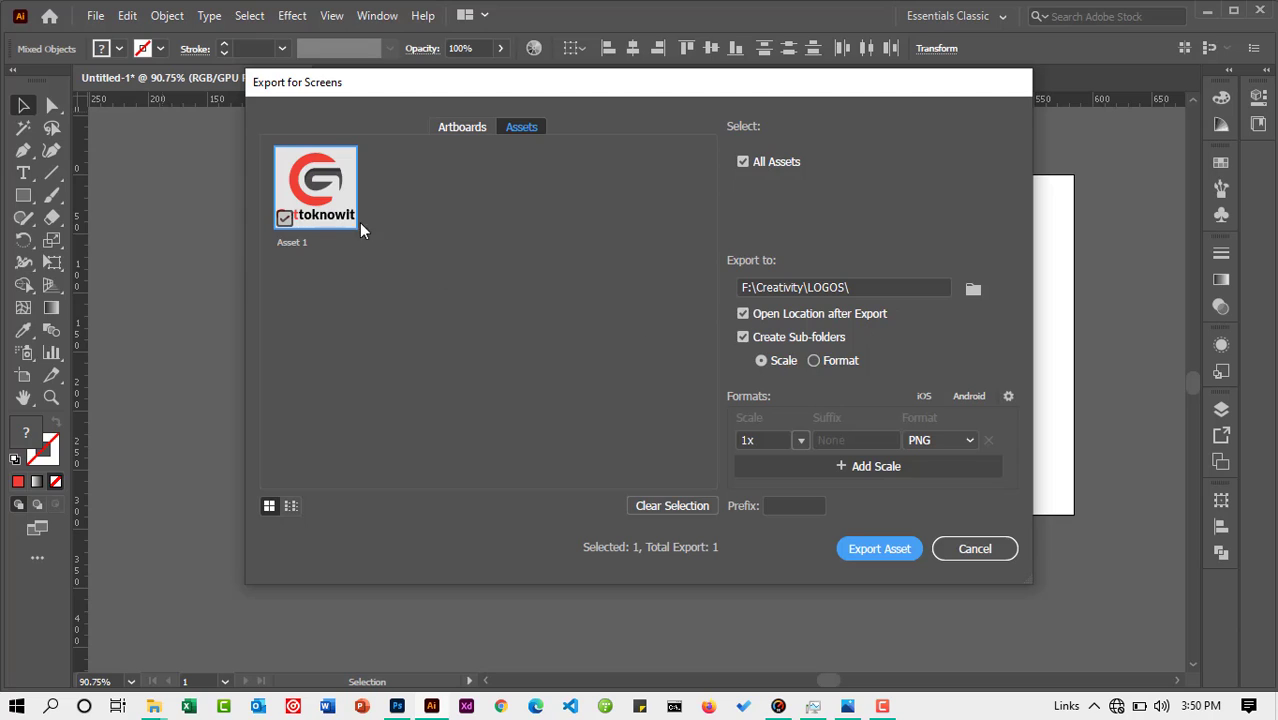
click(893, 549)
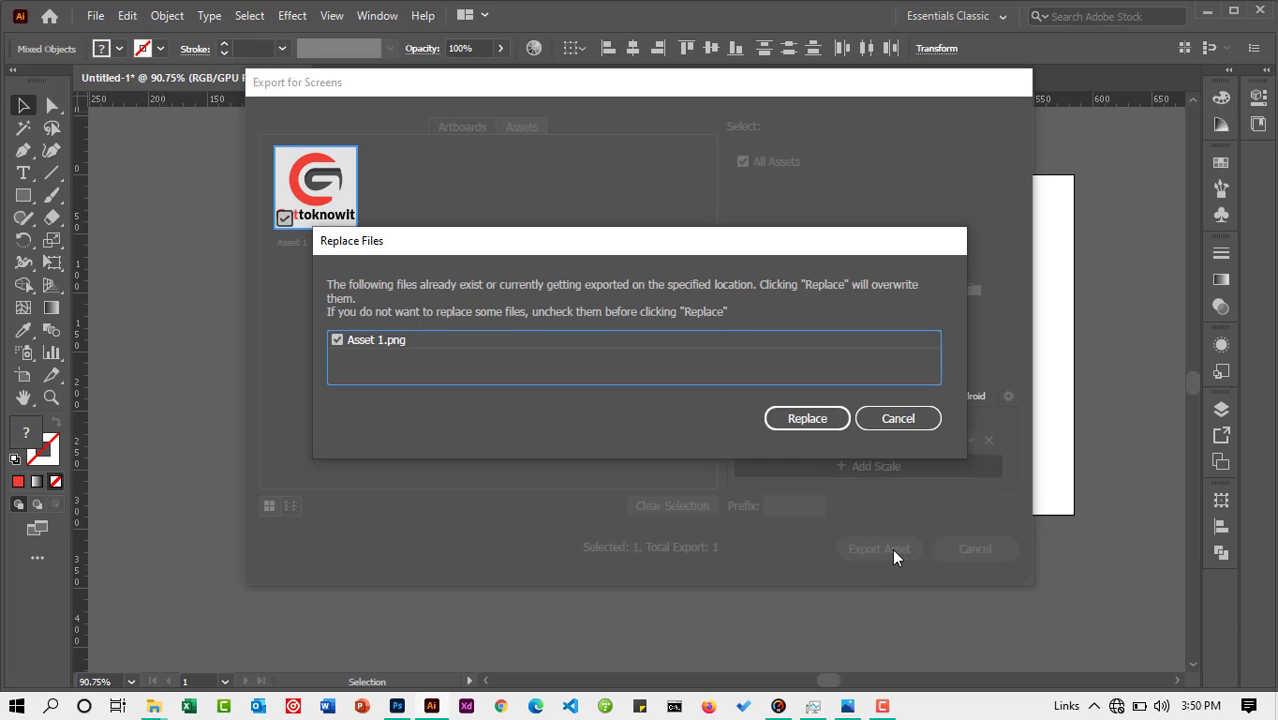
click(813, 420)
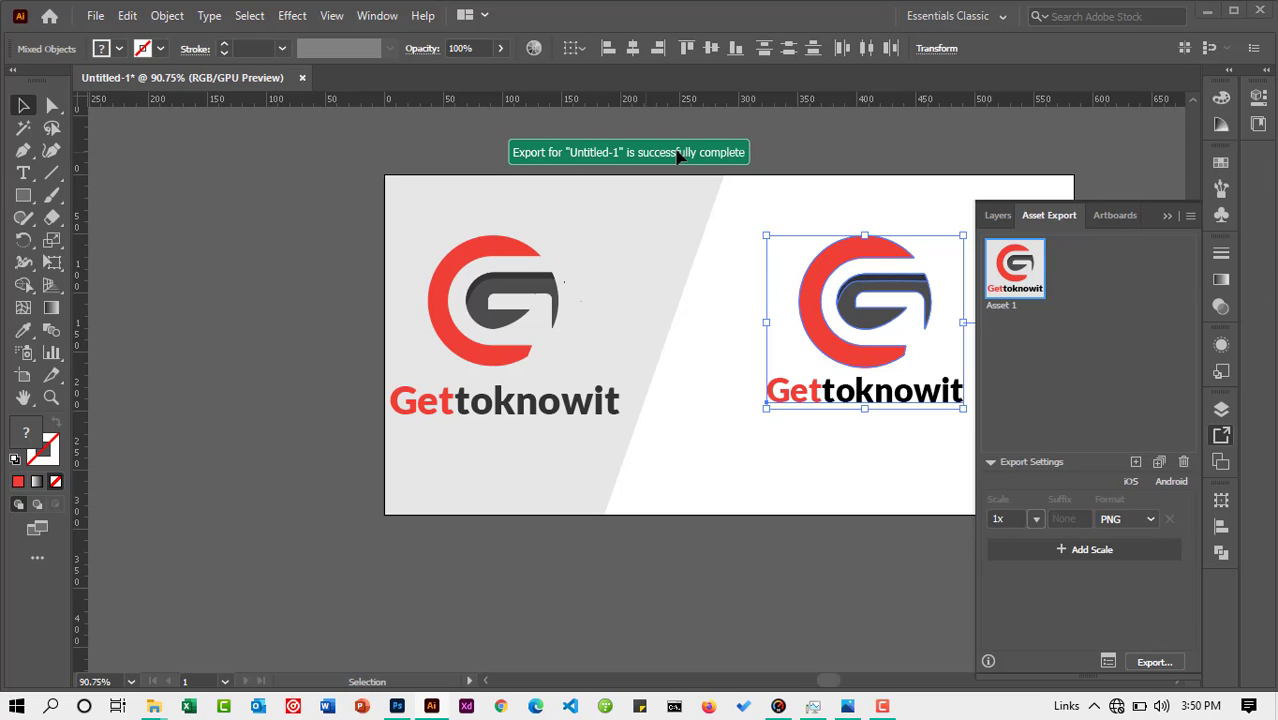
click(1167, 217)
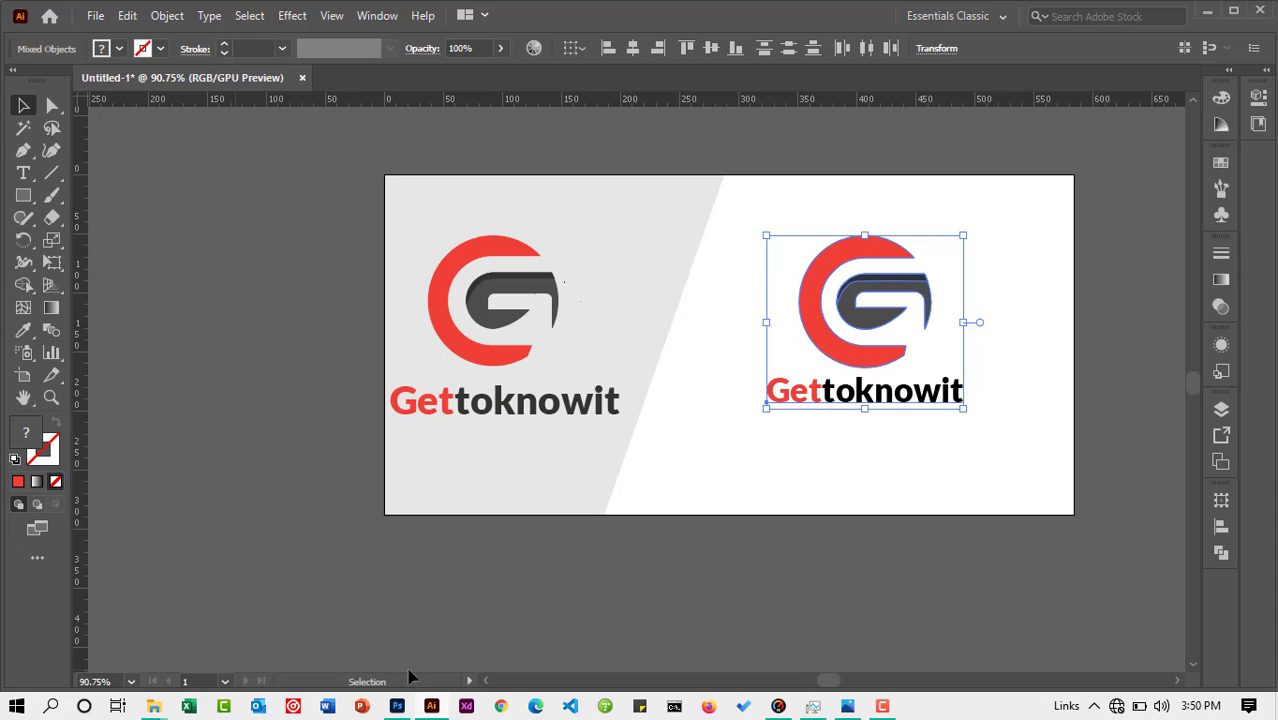
Switch to Photoshop, open the JE smart object inside Layer 1.psb and swap its old artwork layer for a new empty layer
click(397, 706)
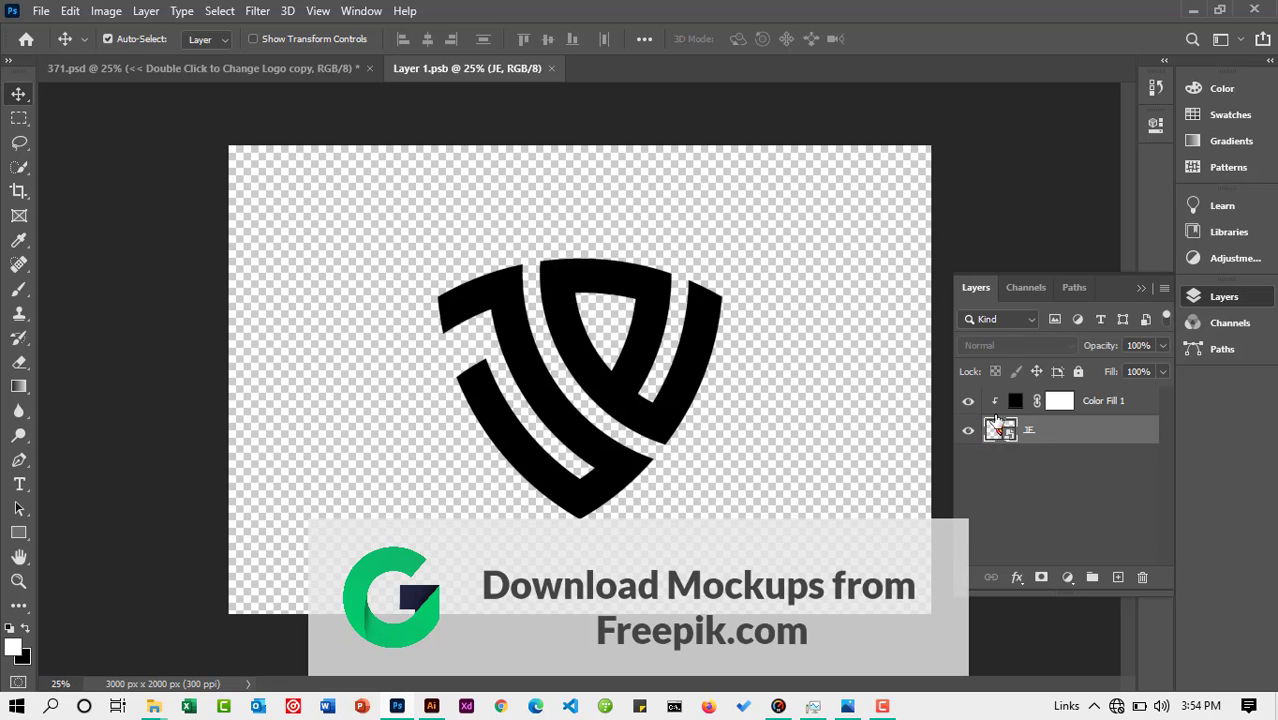
click(1003, 431)
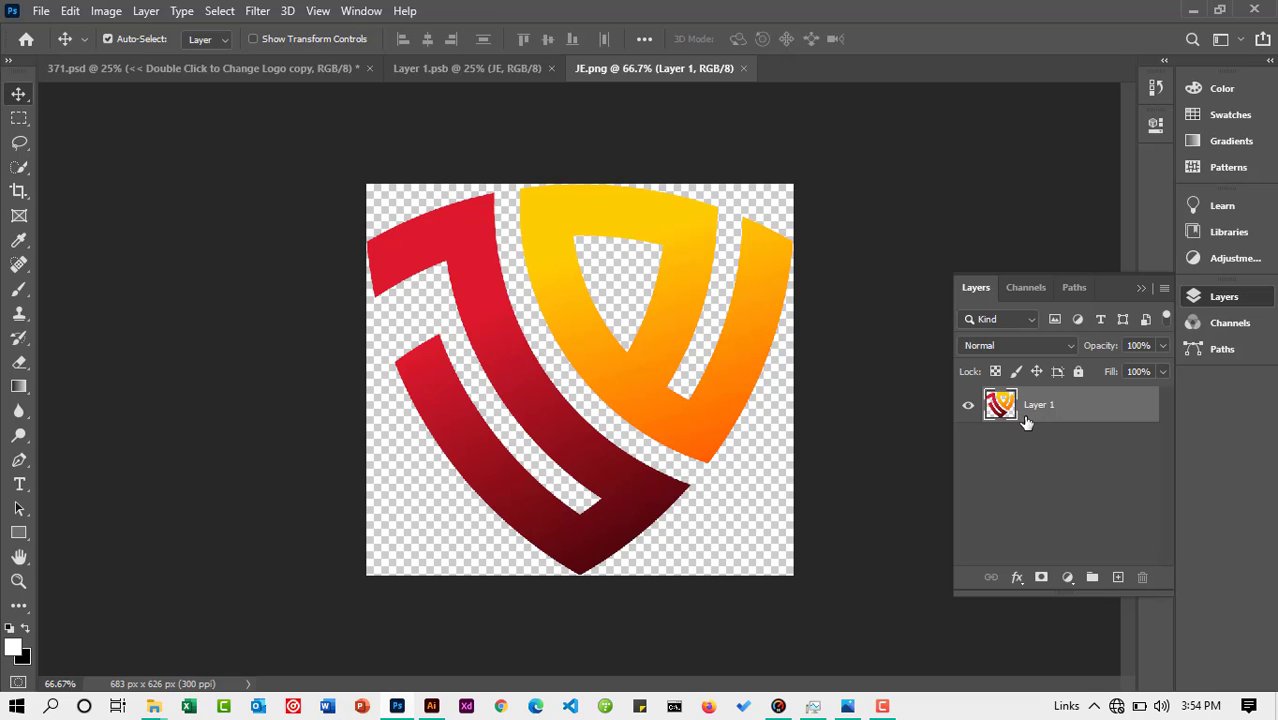
click(1118, 577)
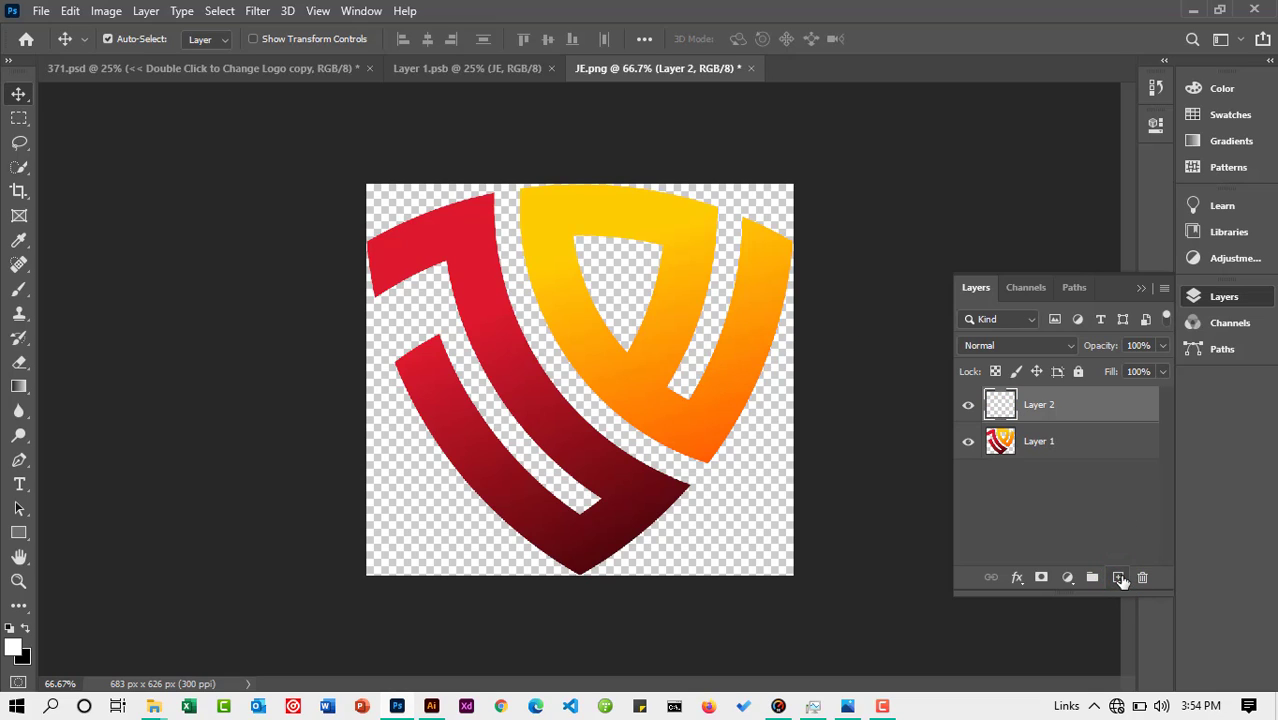
click(1030, 446)
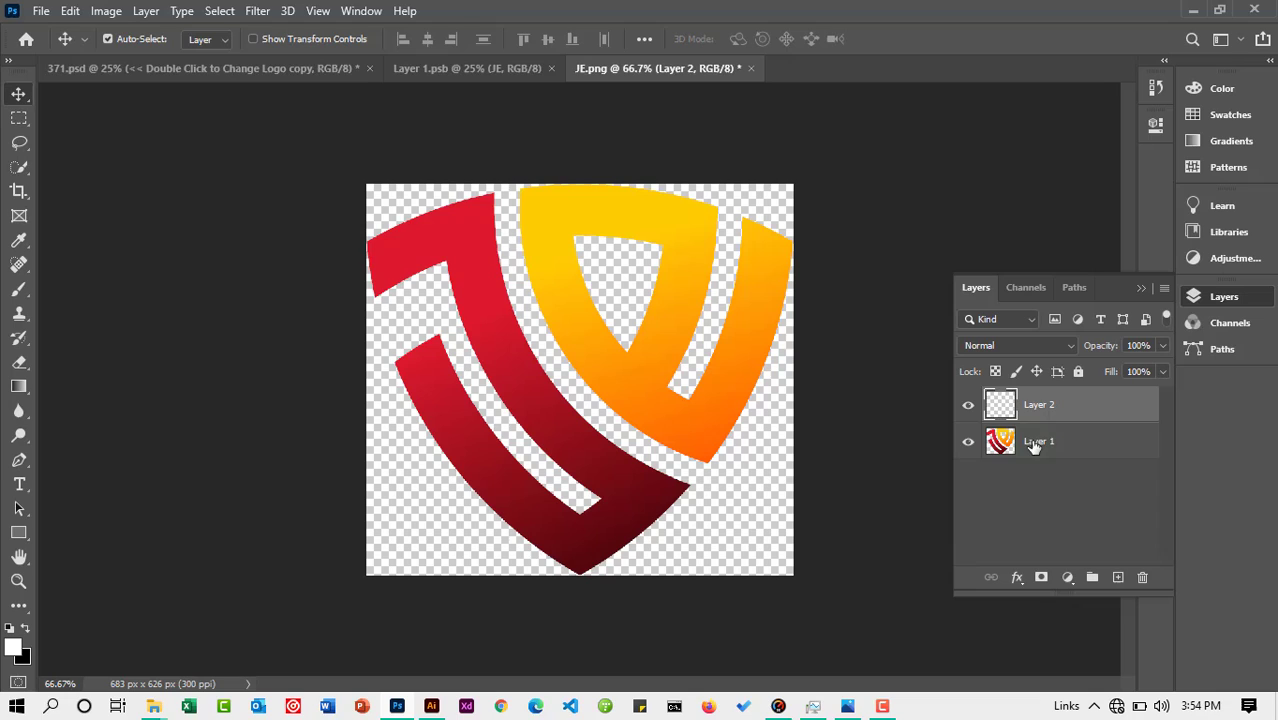
click(1142, 580)
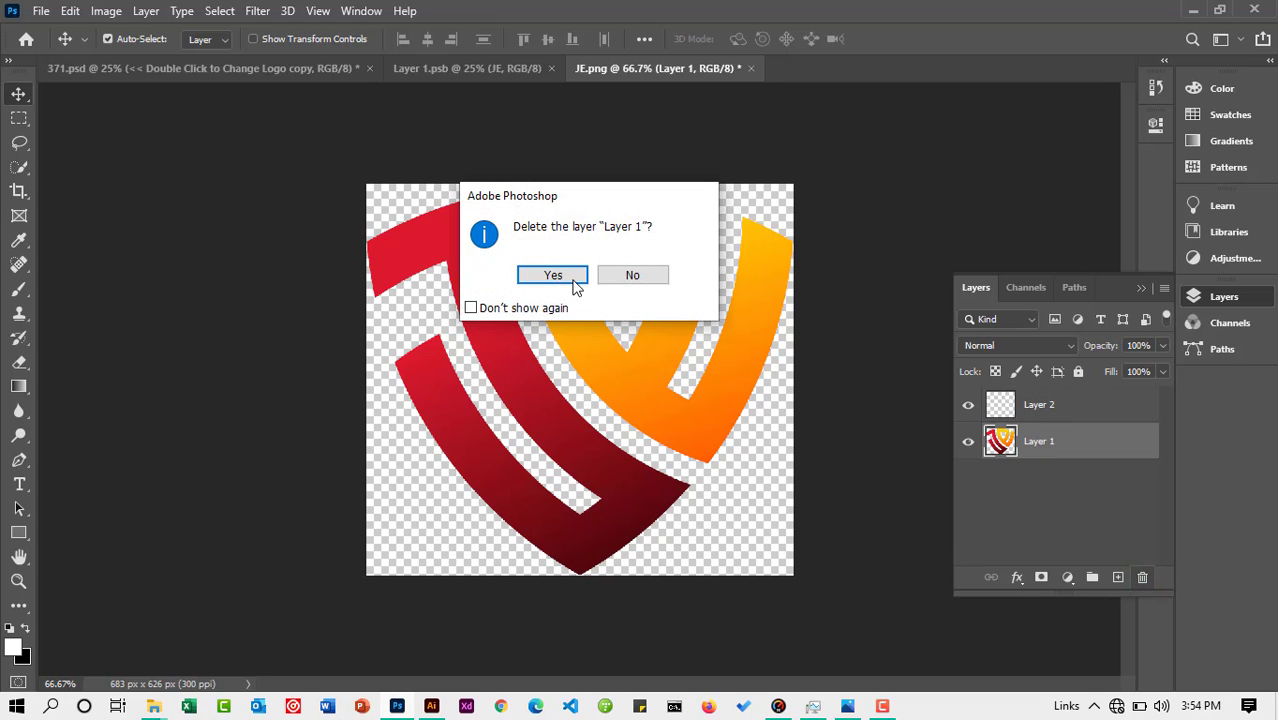
click(575, 283)
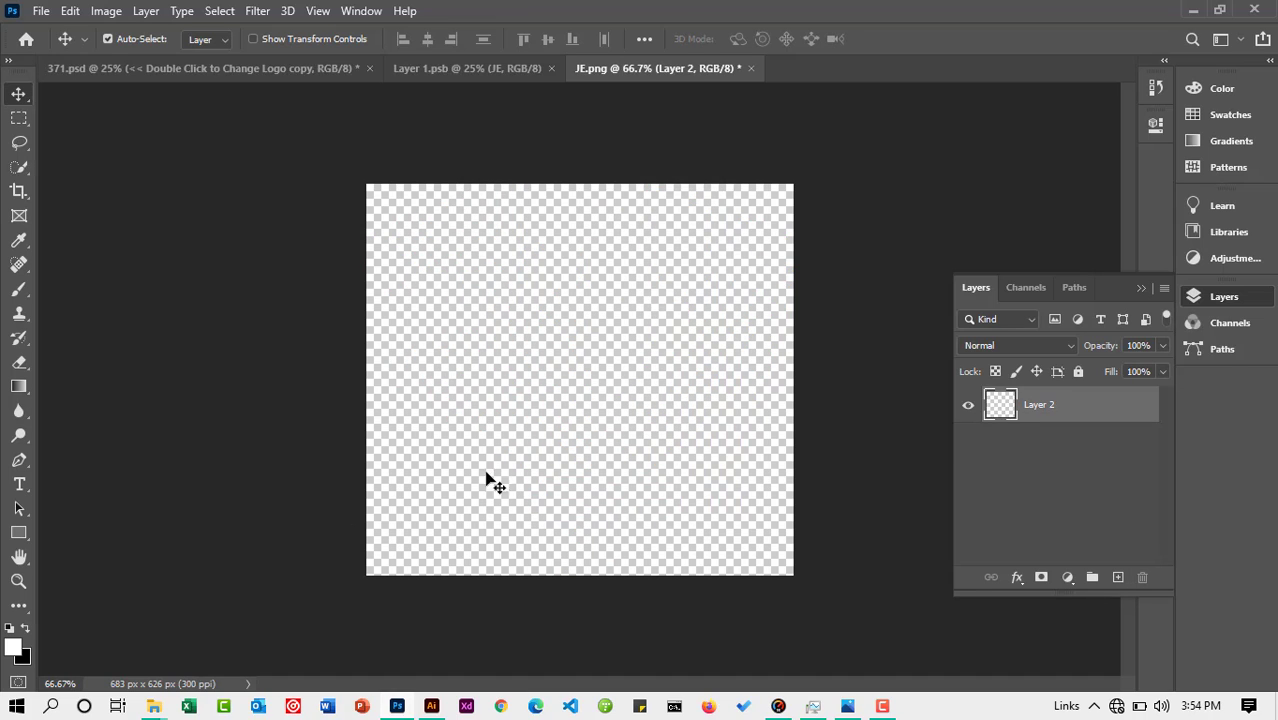
Place the exported Asset 1 image from the LOGOS\1x folder into JE.png, commit the placement and save the file
click(156, 708)
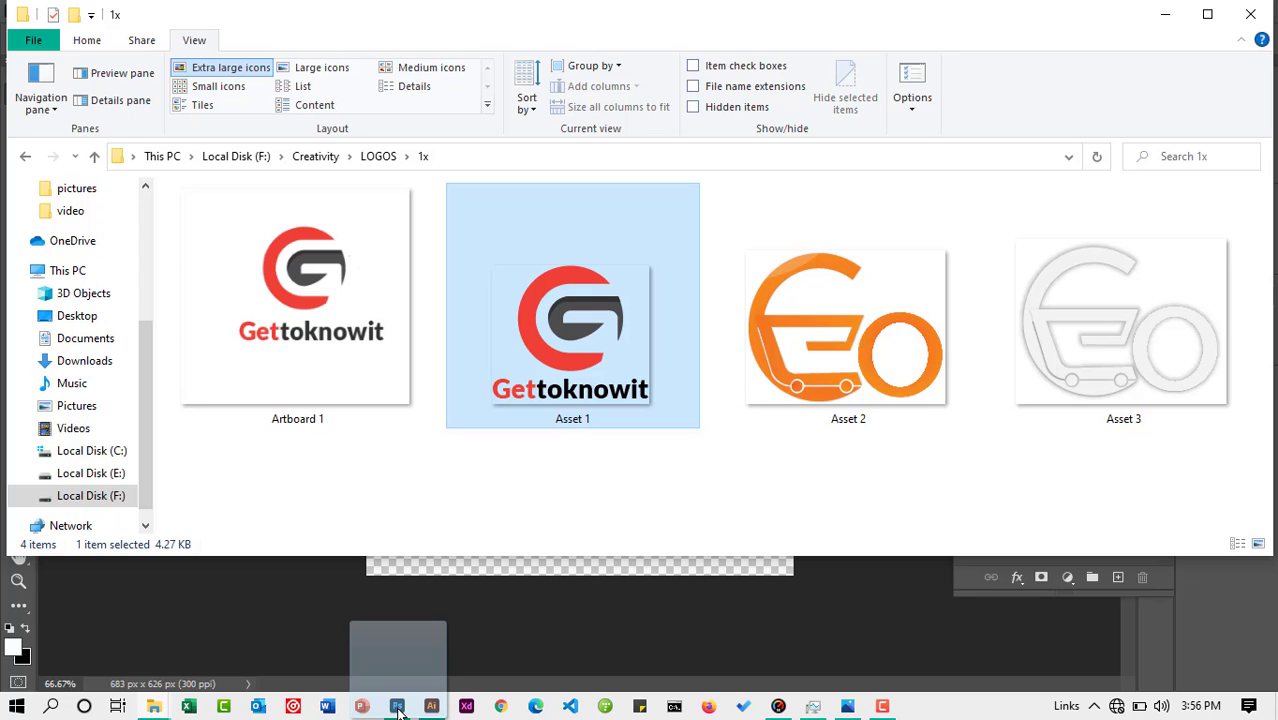
drag(397, 708, 432, 620)
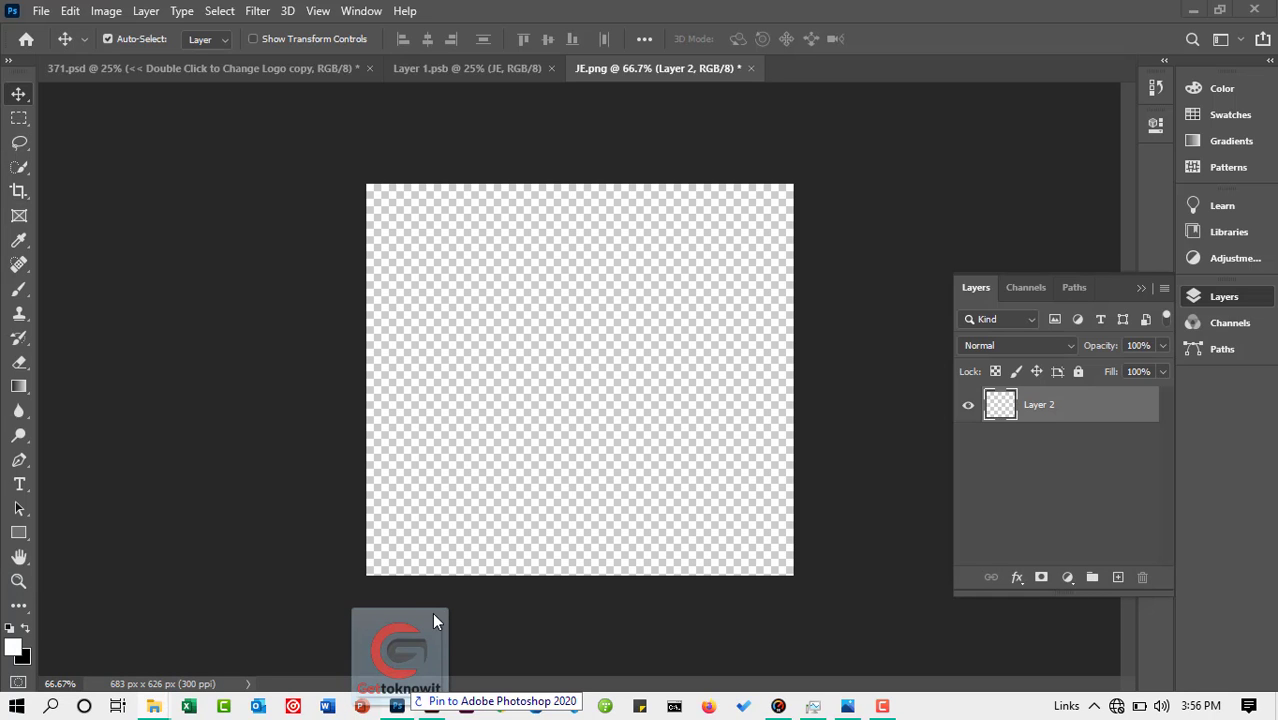
drag(455, 500, 495, 362)
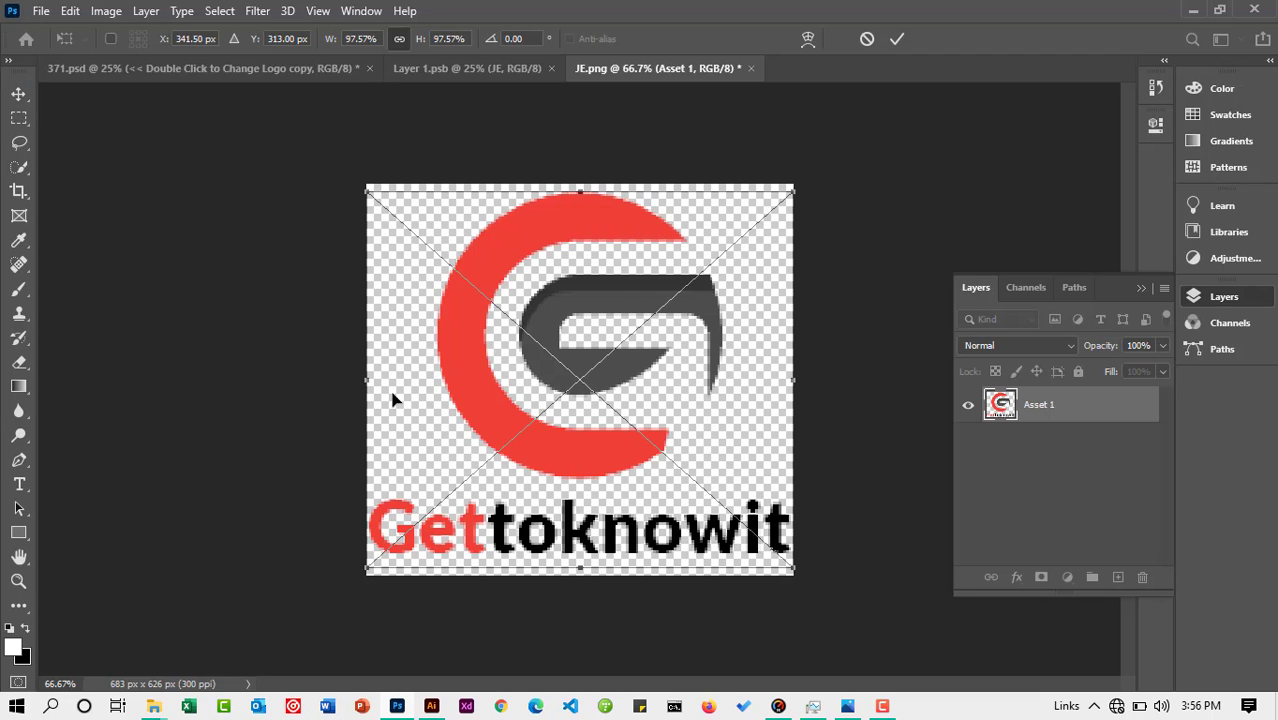
click(897, 39)
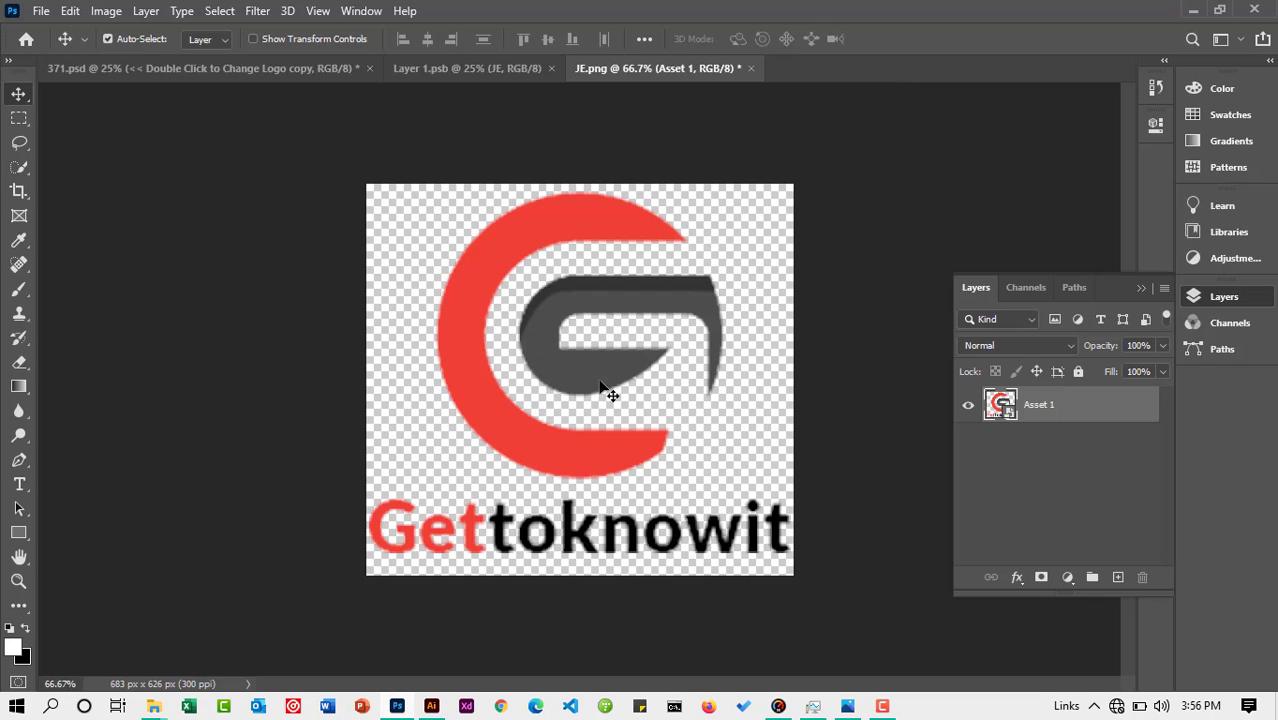
click(42, 12)
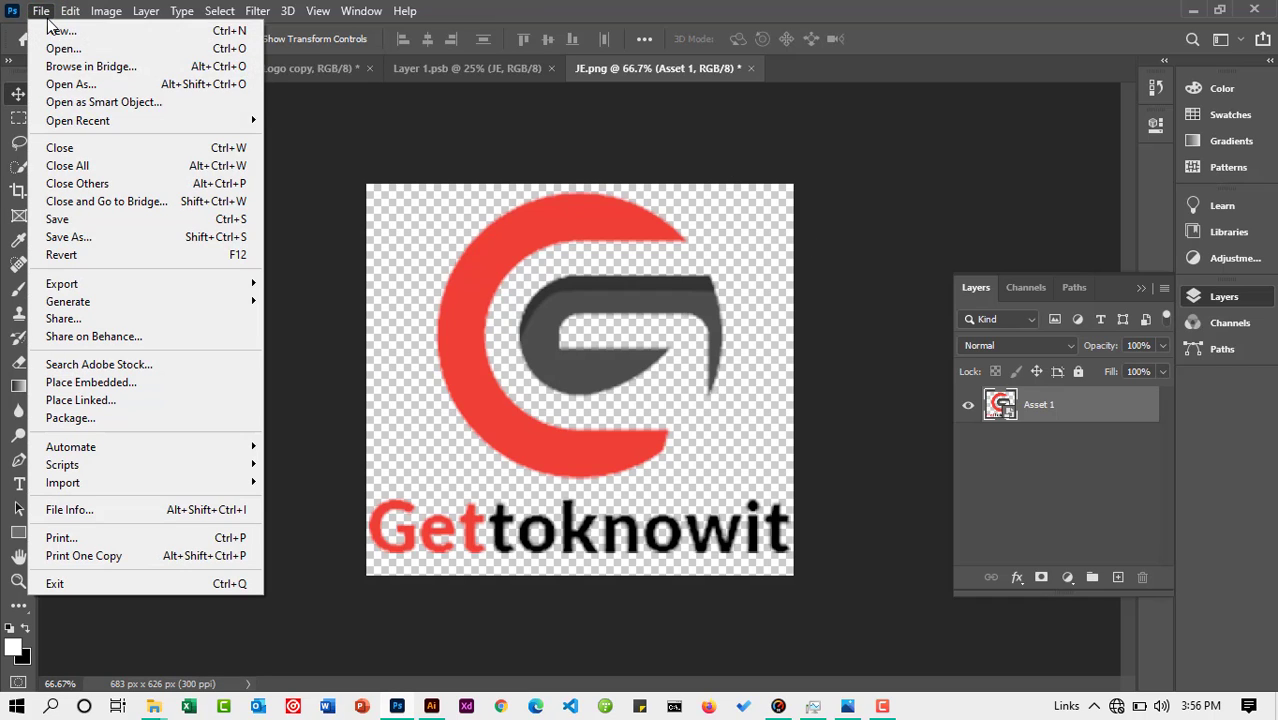
click(59, 221)
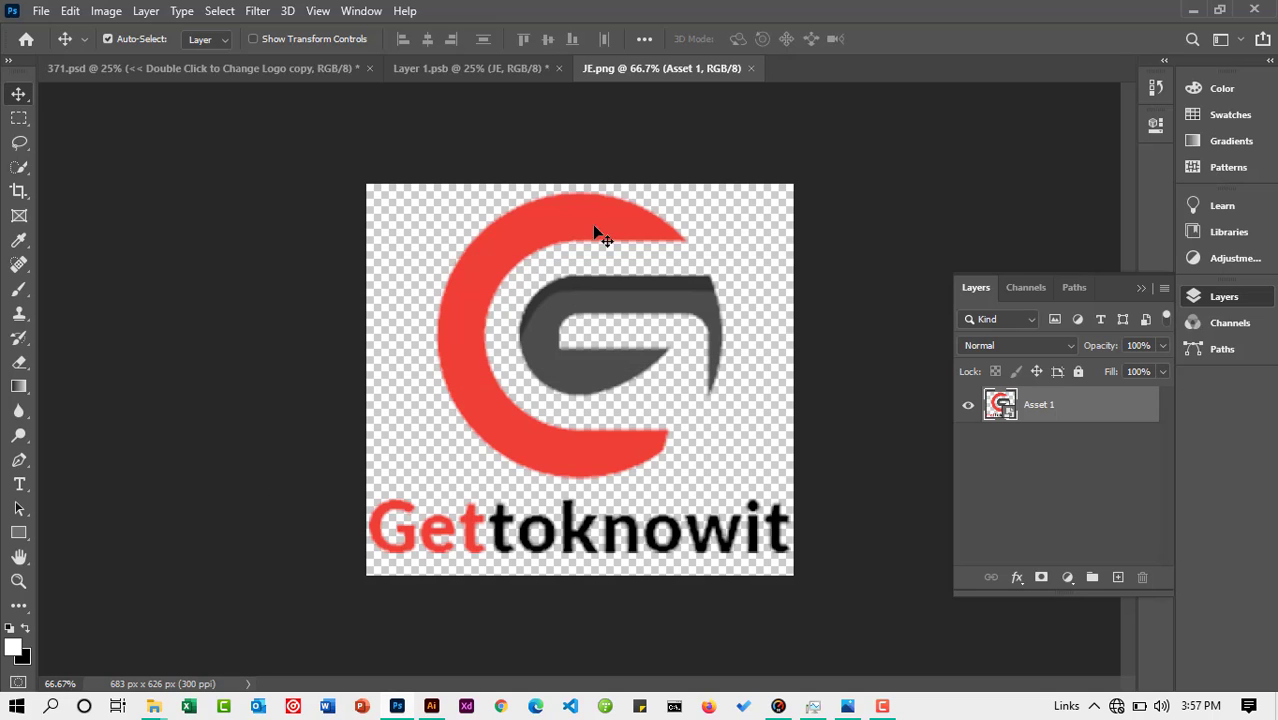
Check Layer 1.psb and the 371.psd mockup, and save Layer 1.psb with the new logo
click(457, 76)
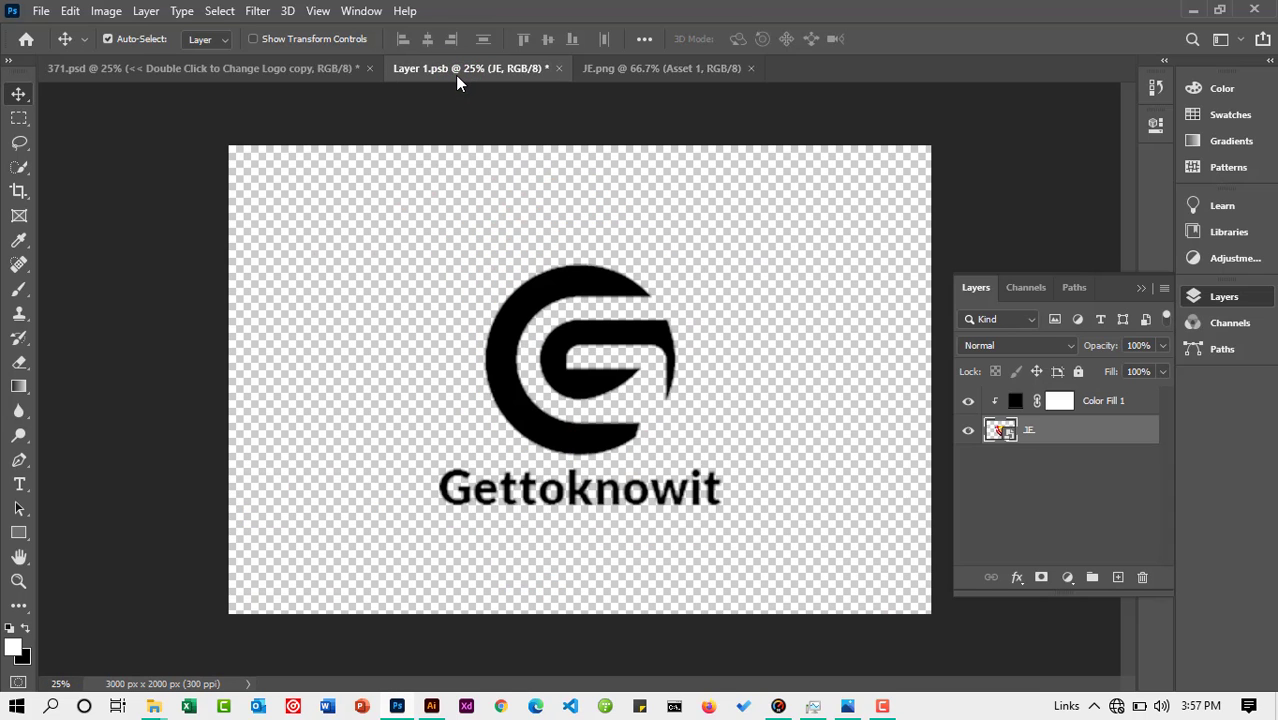
click(311, 76)
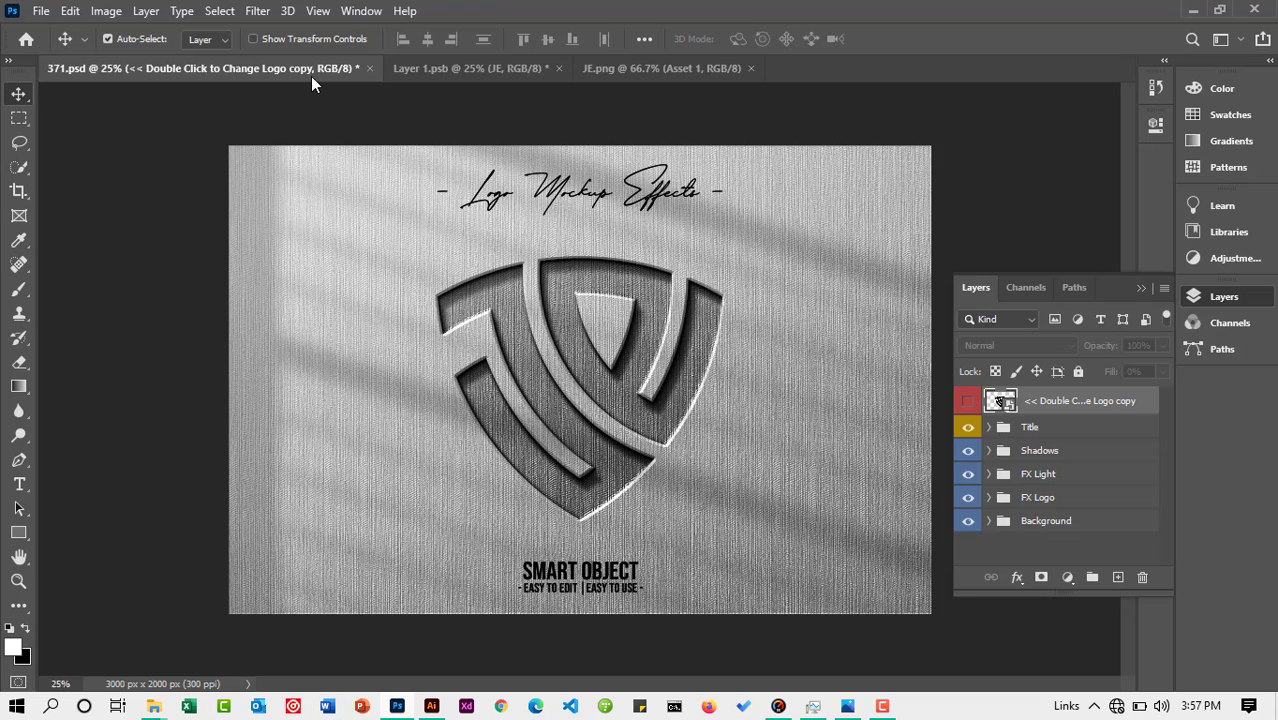
click(491, 70)
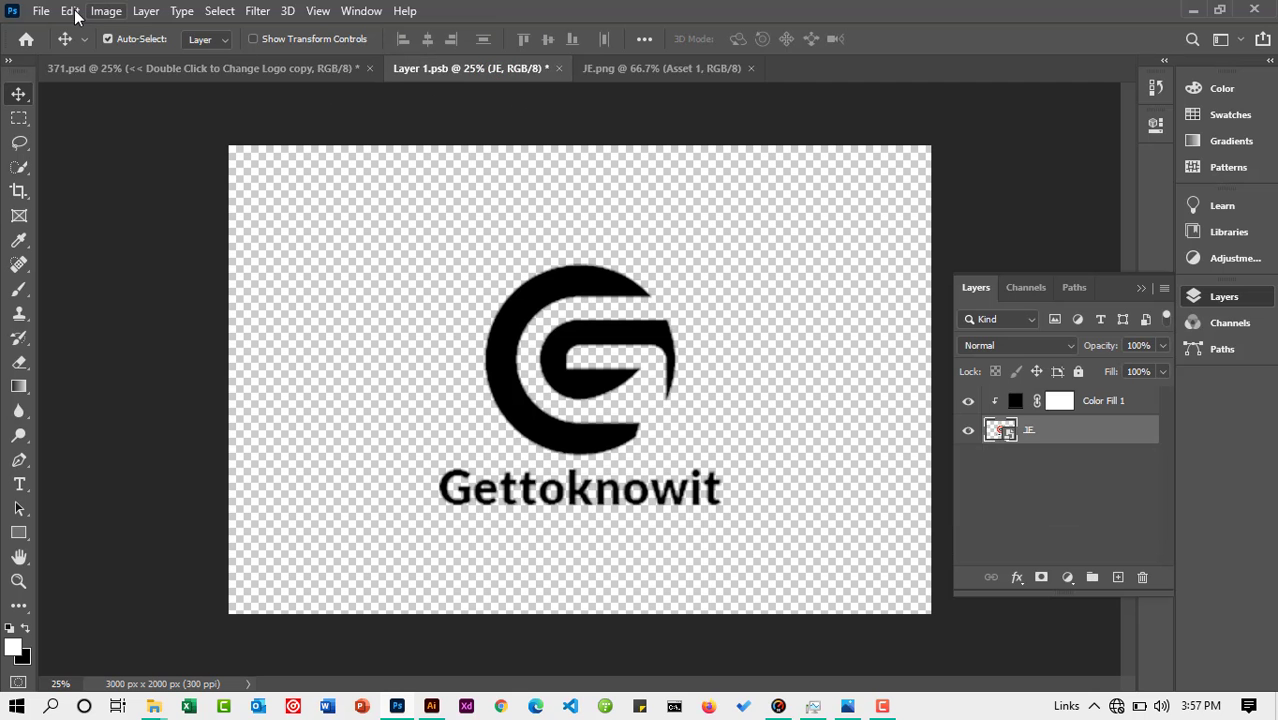
click(41, 11)
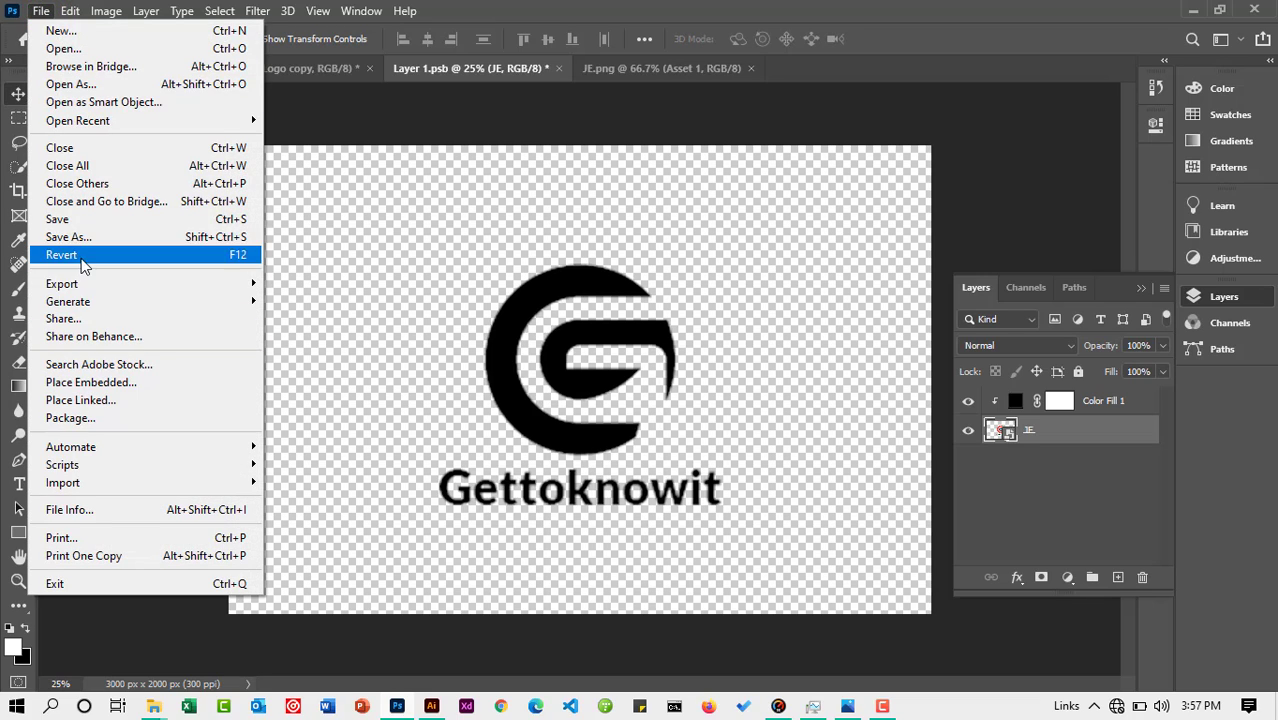
click(62, 219)
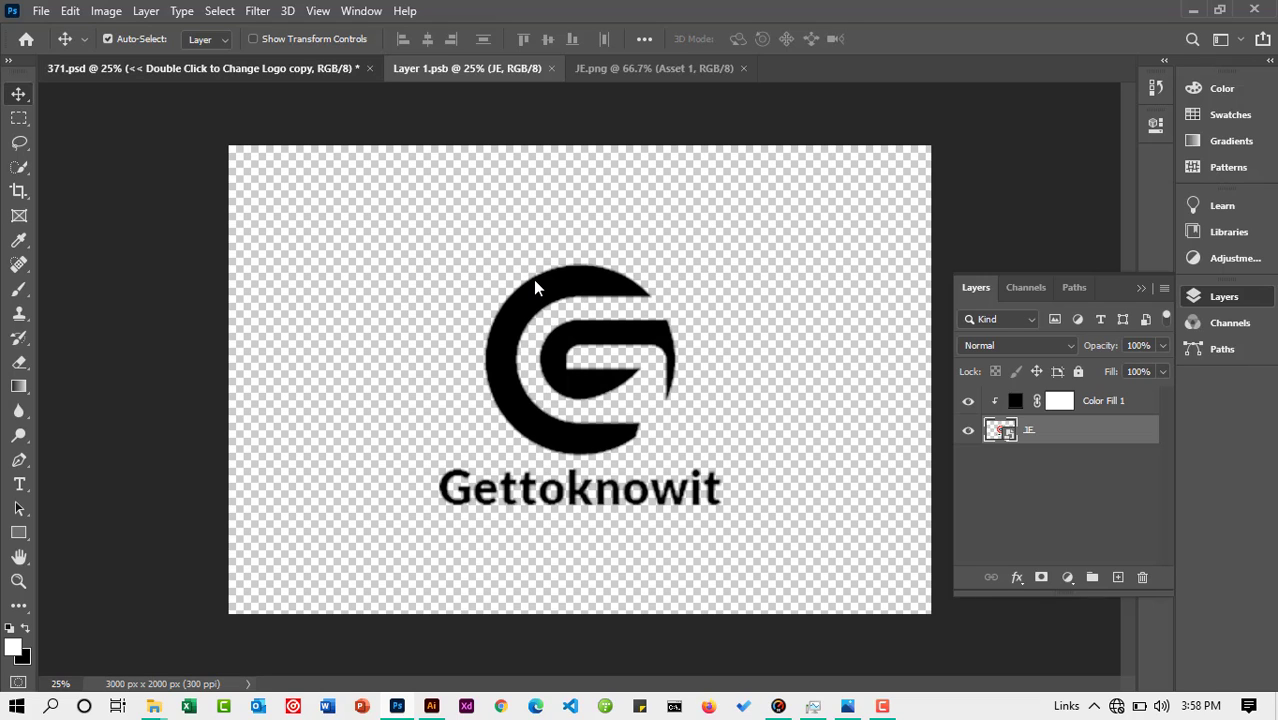
Return to the 371.psd mockup, clear the layer list and layer selection away, and examine the Gettoknowit logo effect
key(ctrl+shift+Tab)
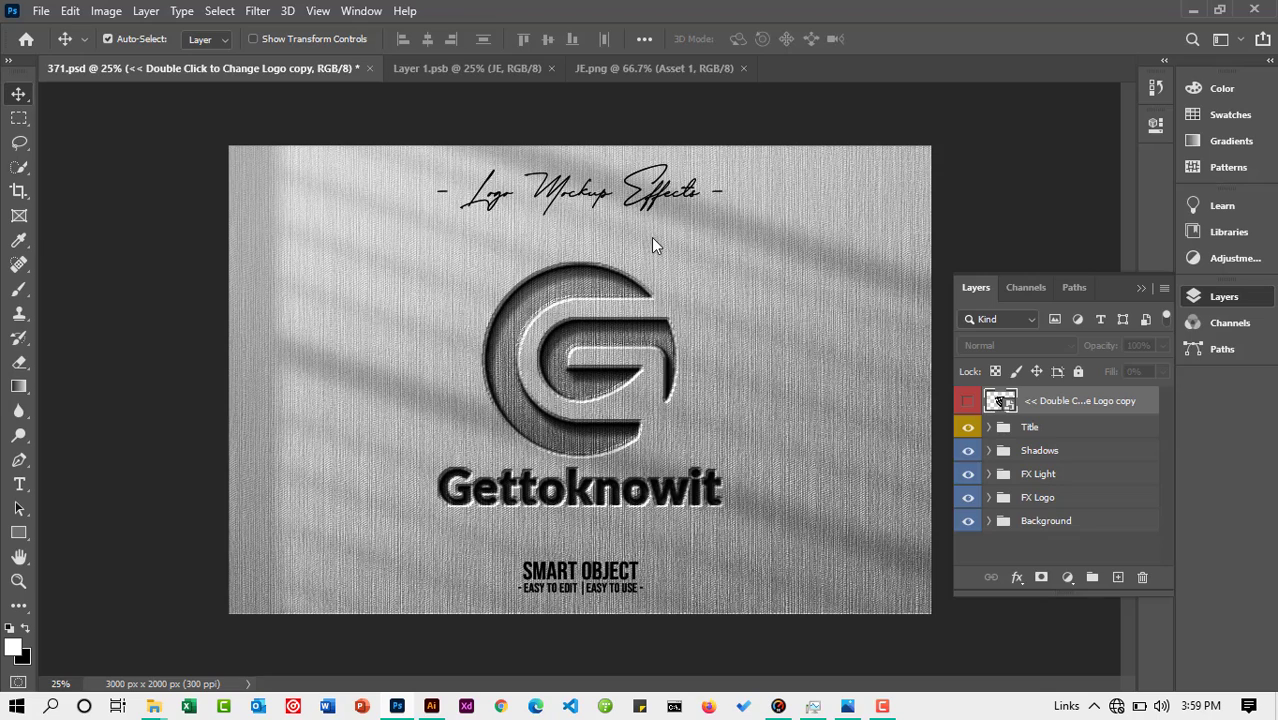
click(1141, 287)
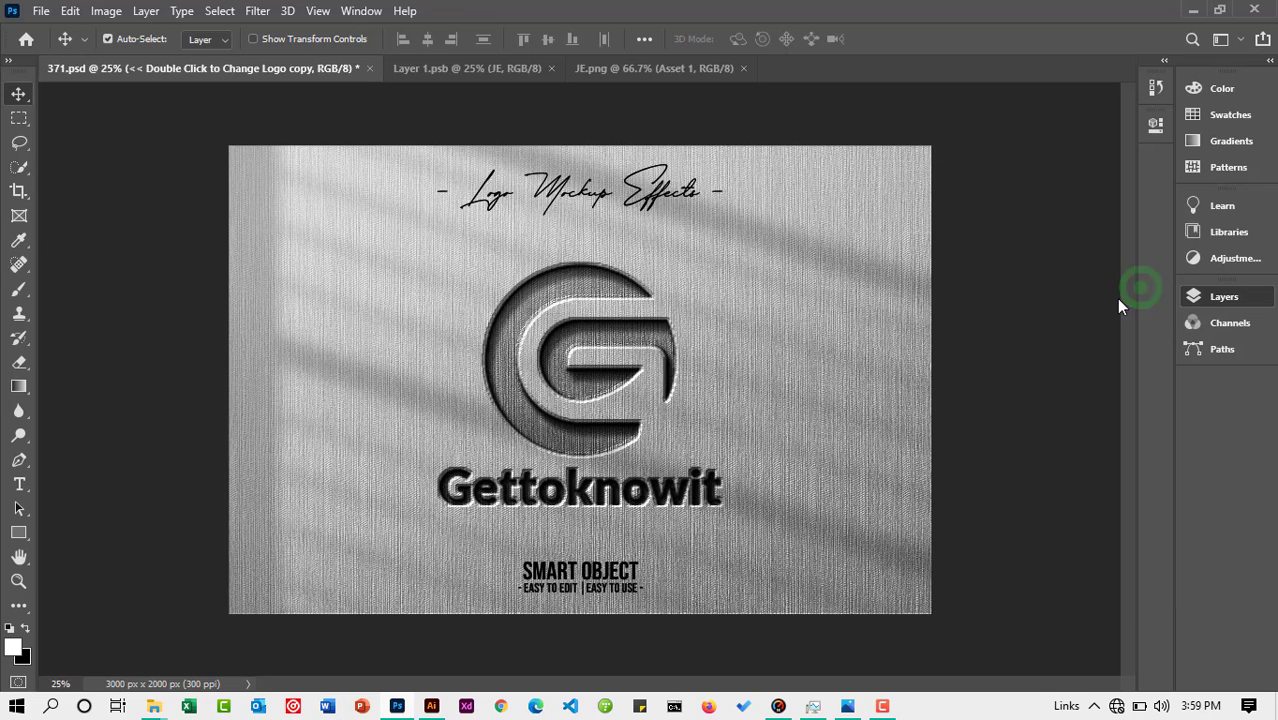
click(18, 581)
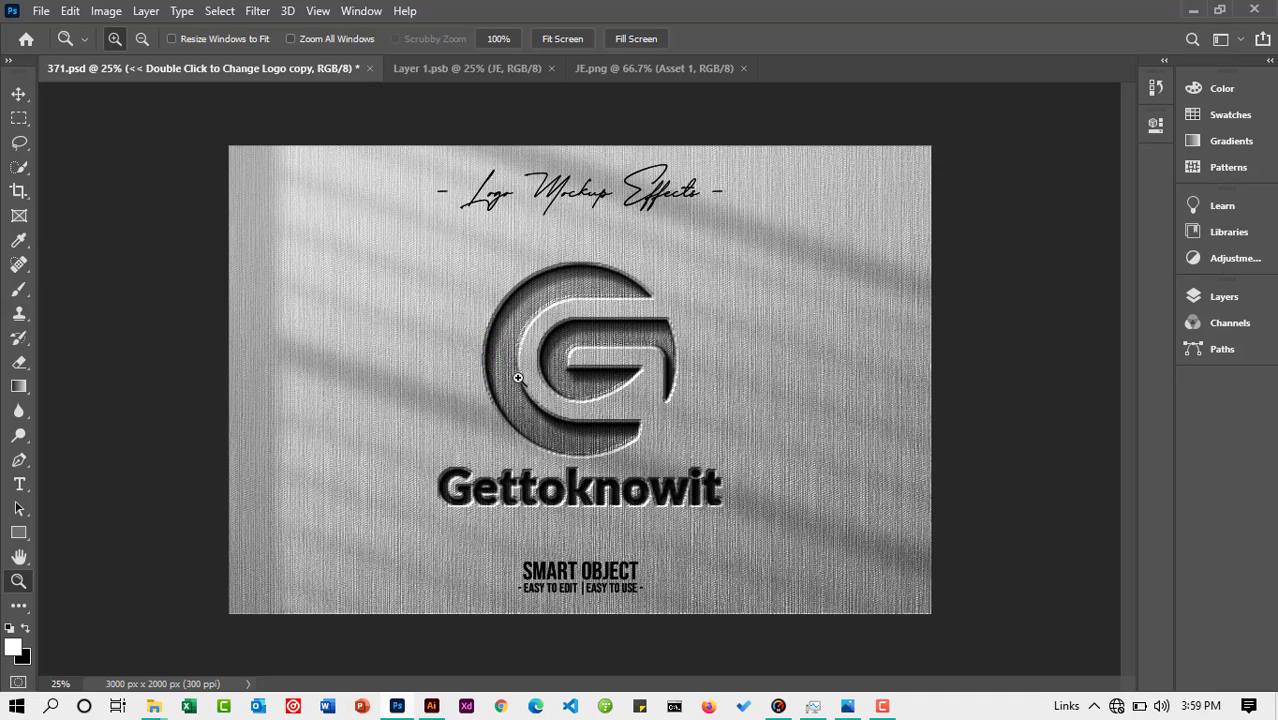
key(alt)
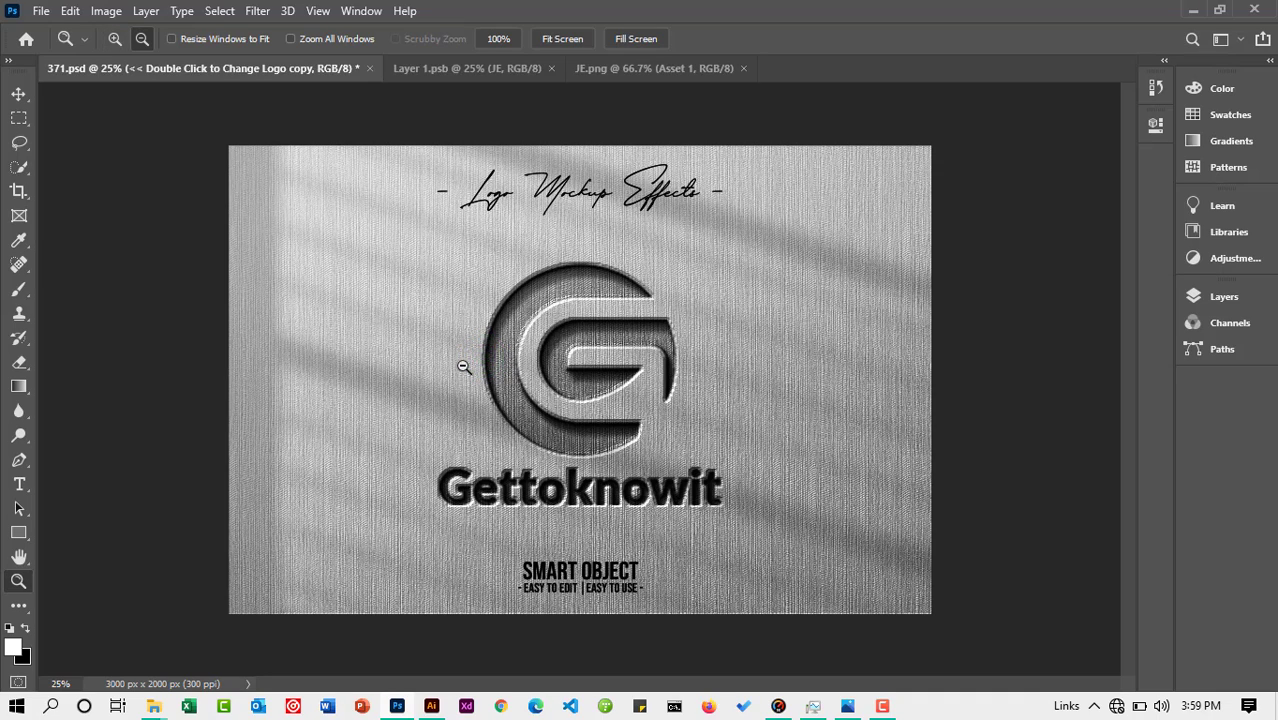
click(20, 96)
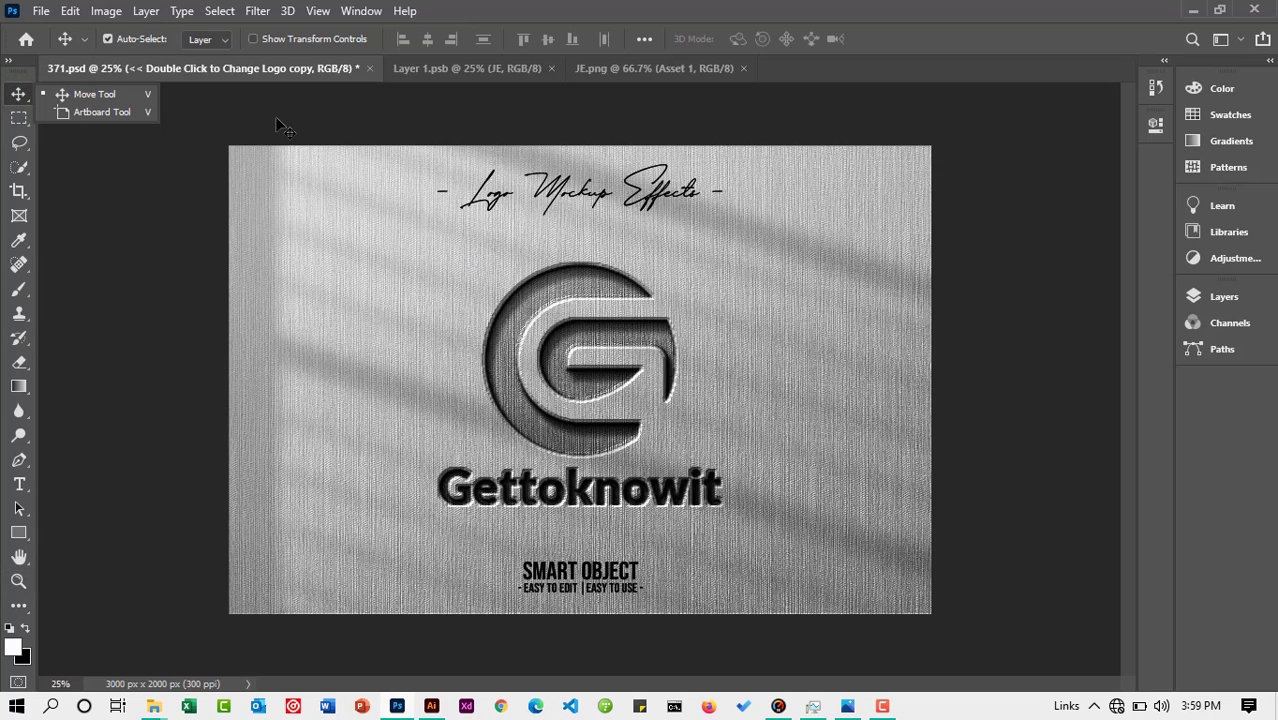
click(785, 358)
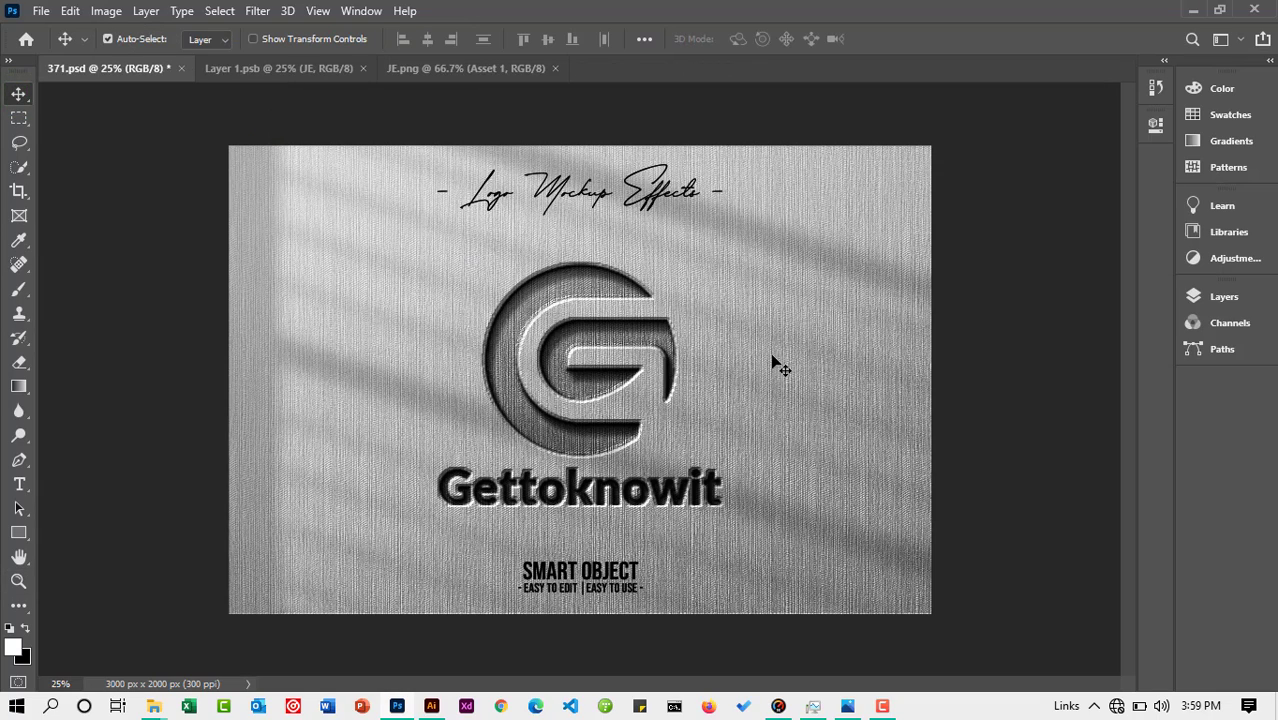